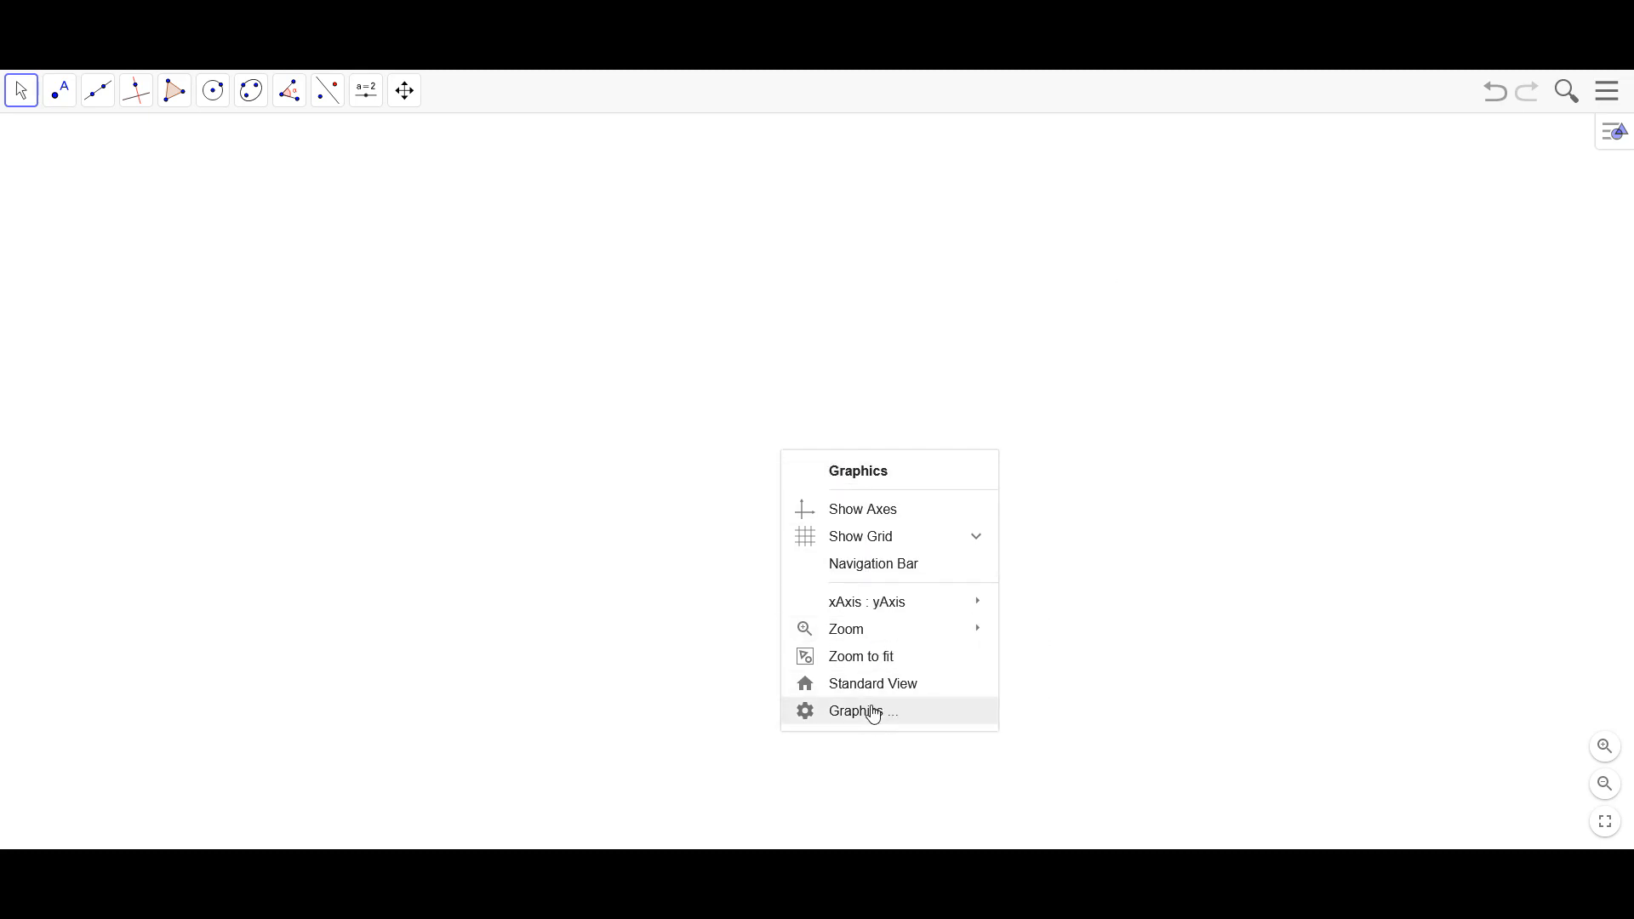
# Show the coordinate axes and major gridlines in the graphics view
pyautogui.click(867, 512)
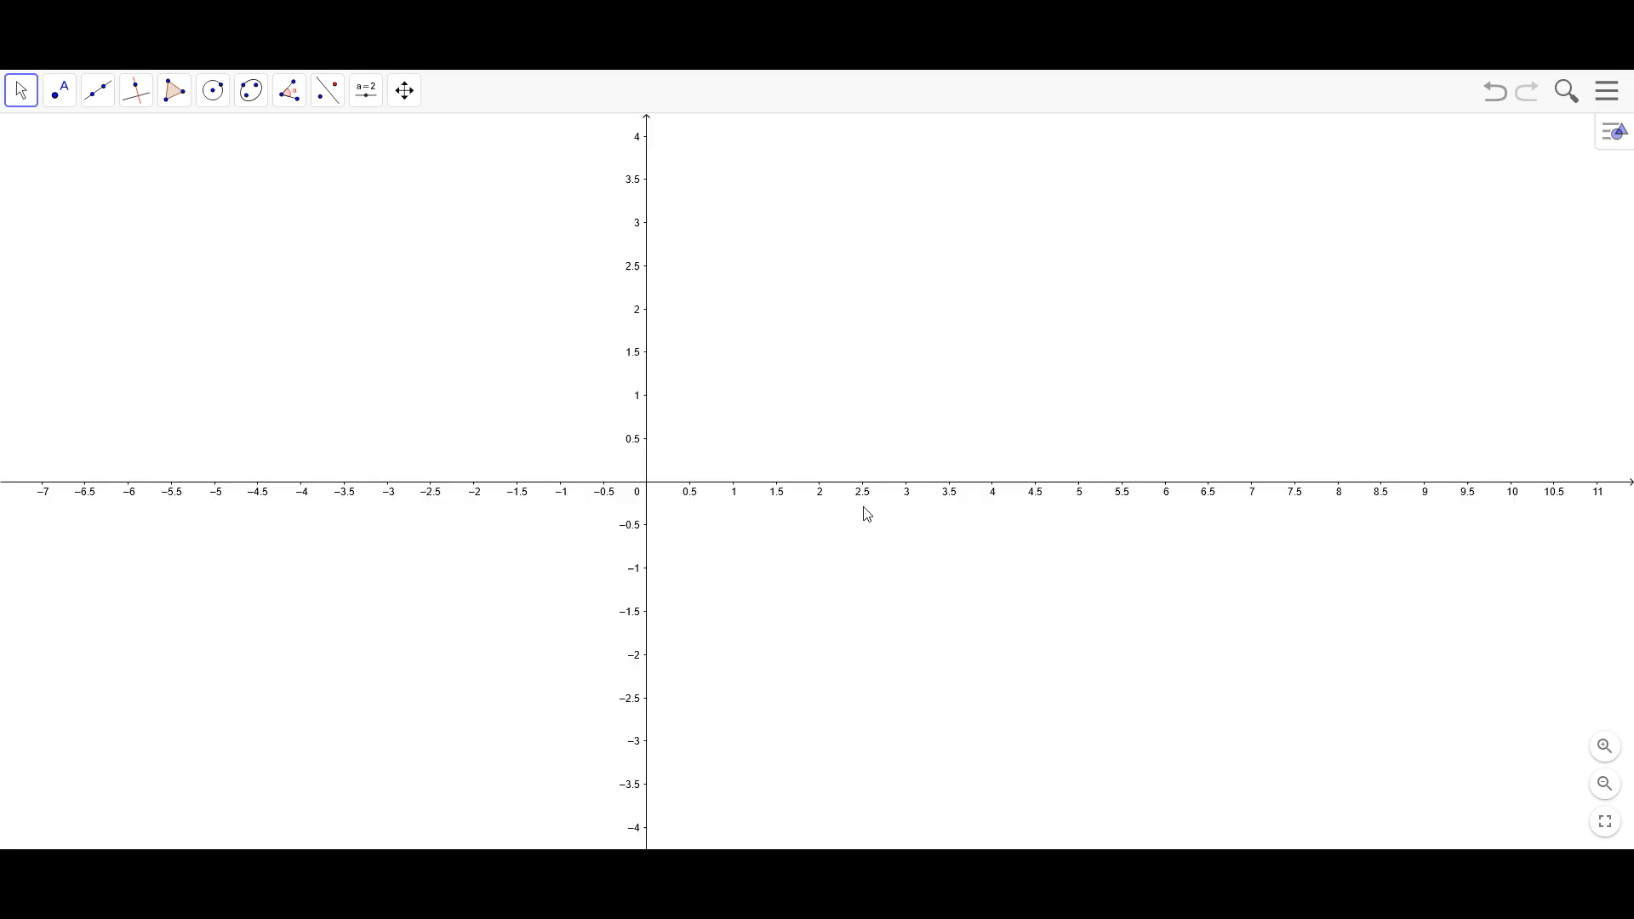
pyautogui.rightClick(941, 580)
pyautogui.click(1008, 660)
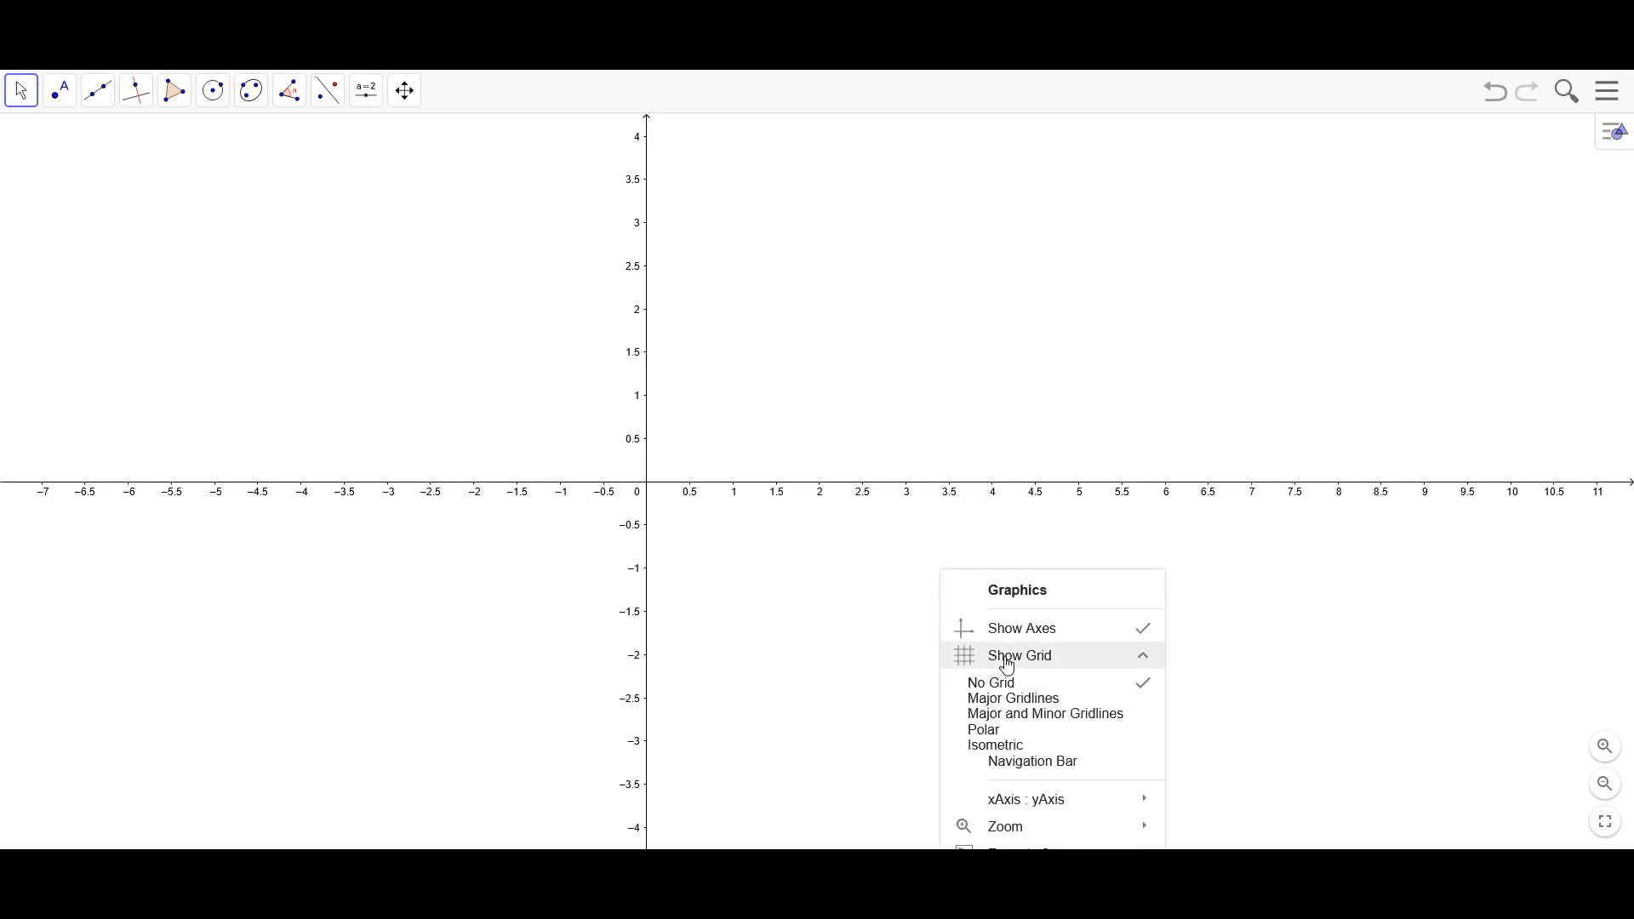
pyautogui.click(1012, 712)
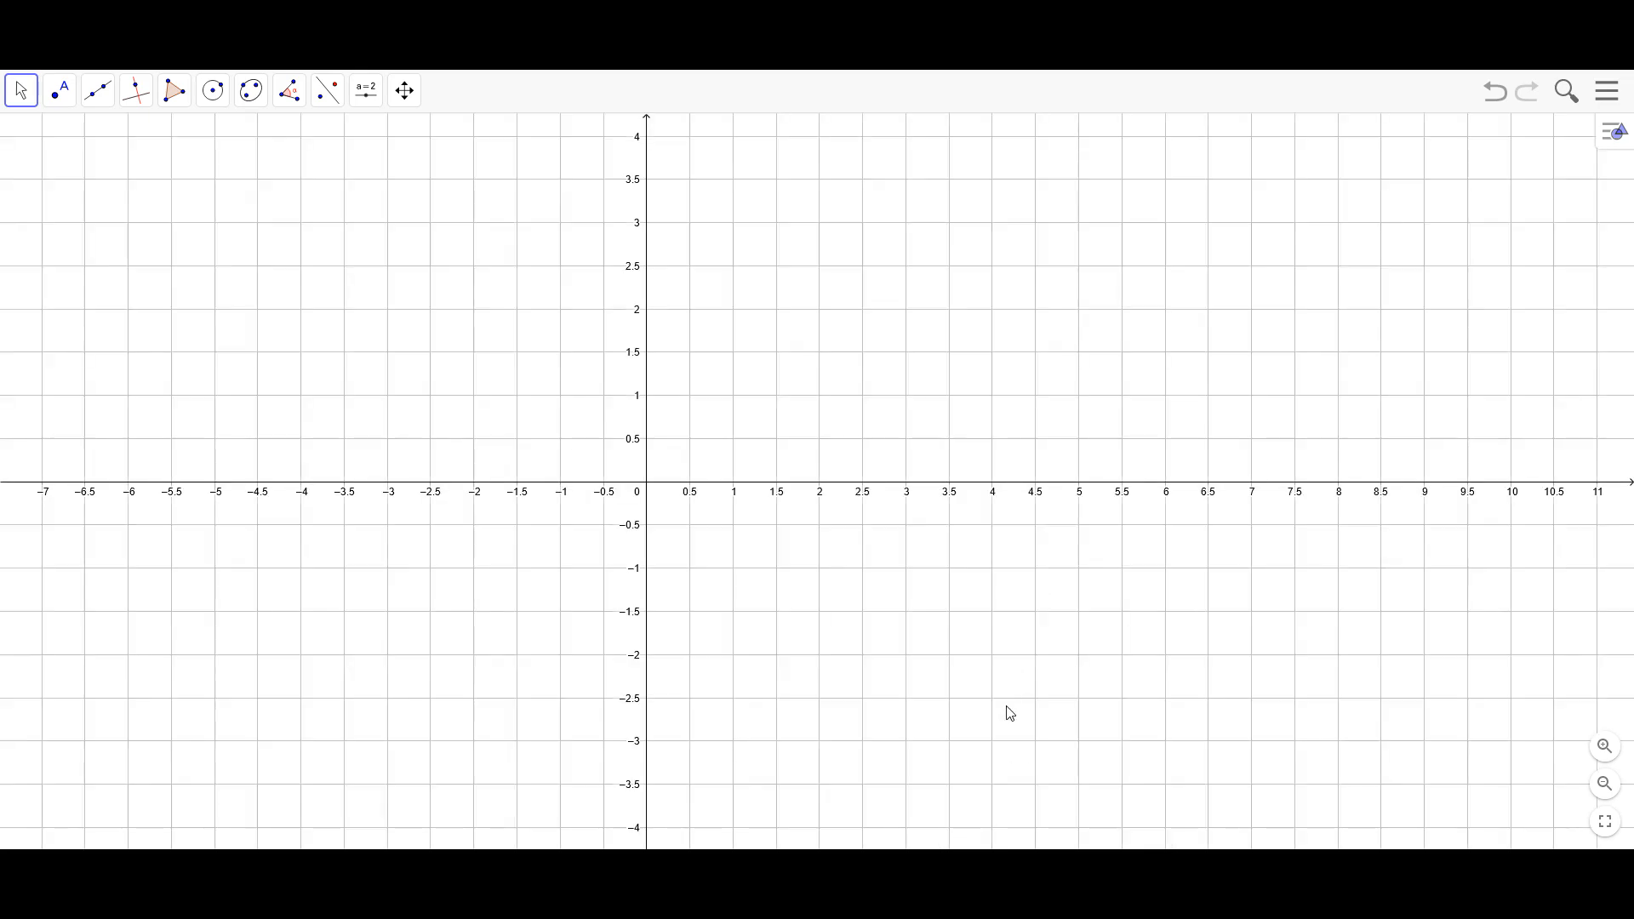
# Set the number spacing on both the x-axis and the y-axis to a distance of 1
pyautogui.rightClick(969, 420)
pyautogui.click(1065, 674)
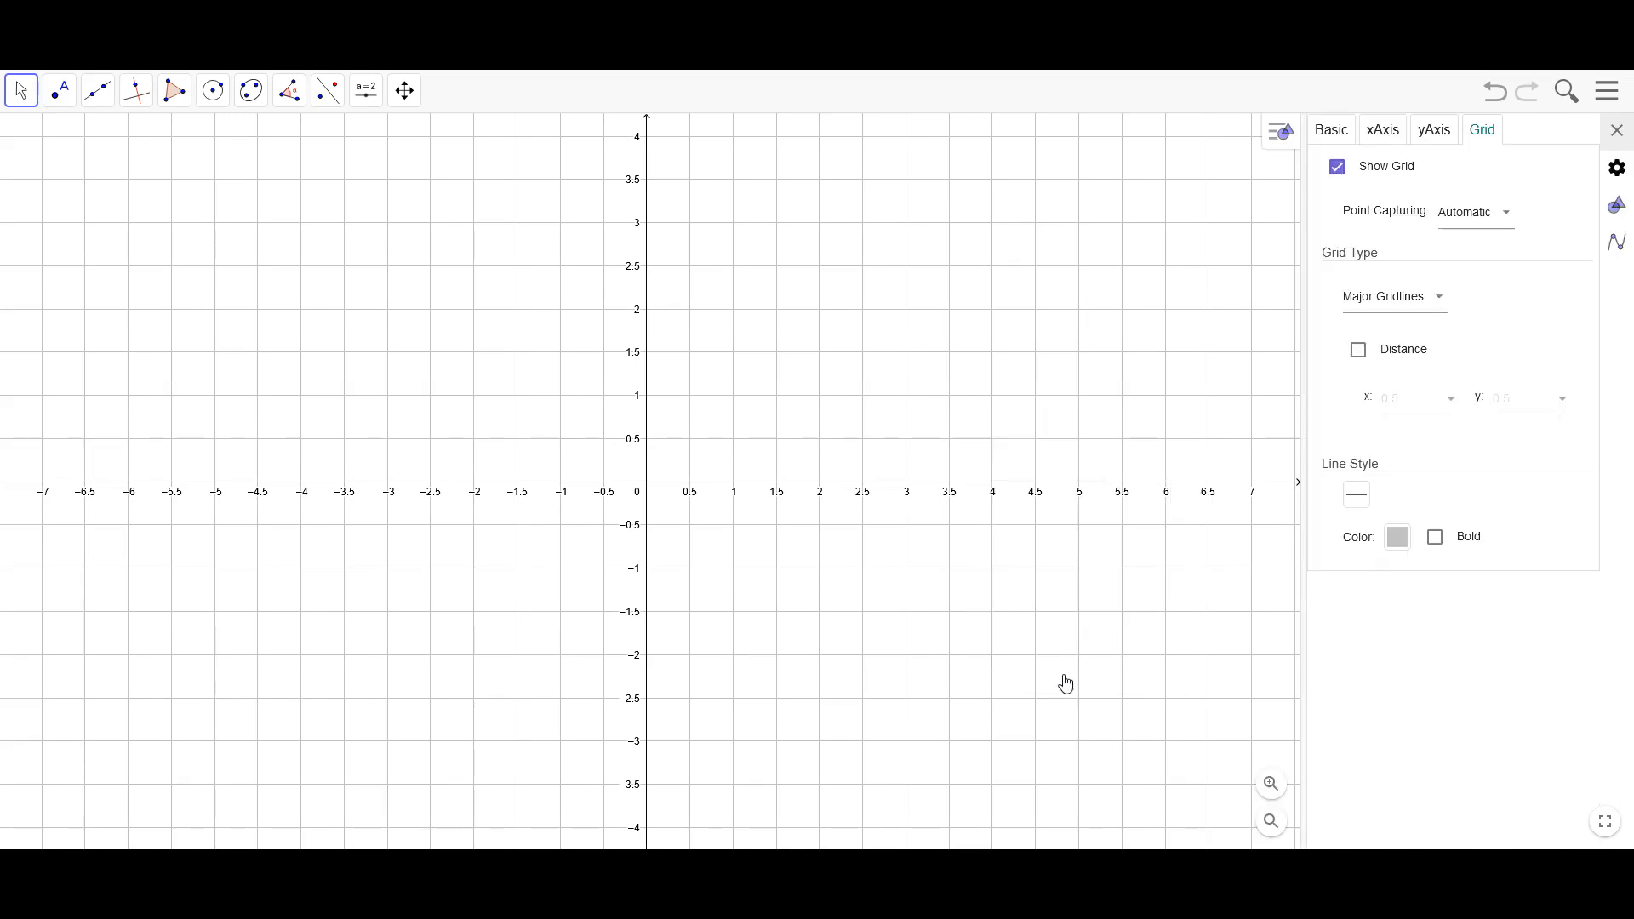
pyautogui.click(1389, 133)
pyautogui.click(1337, 284)
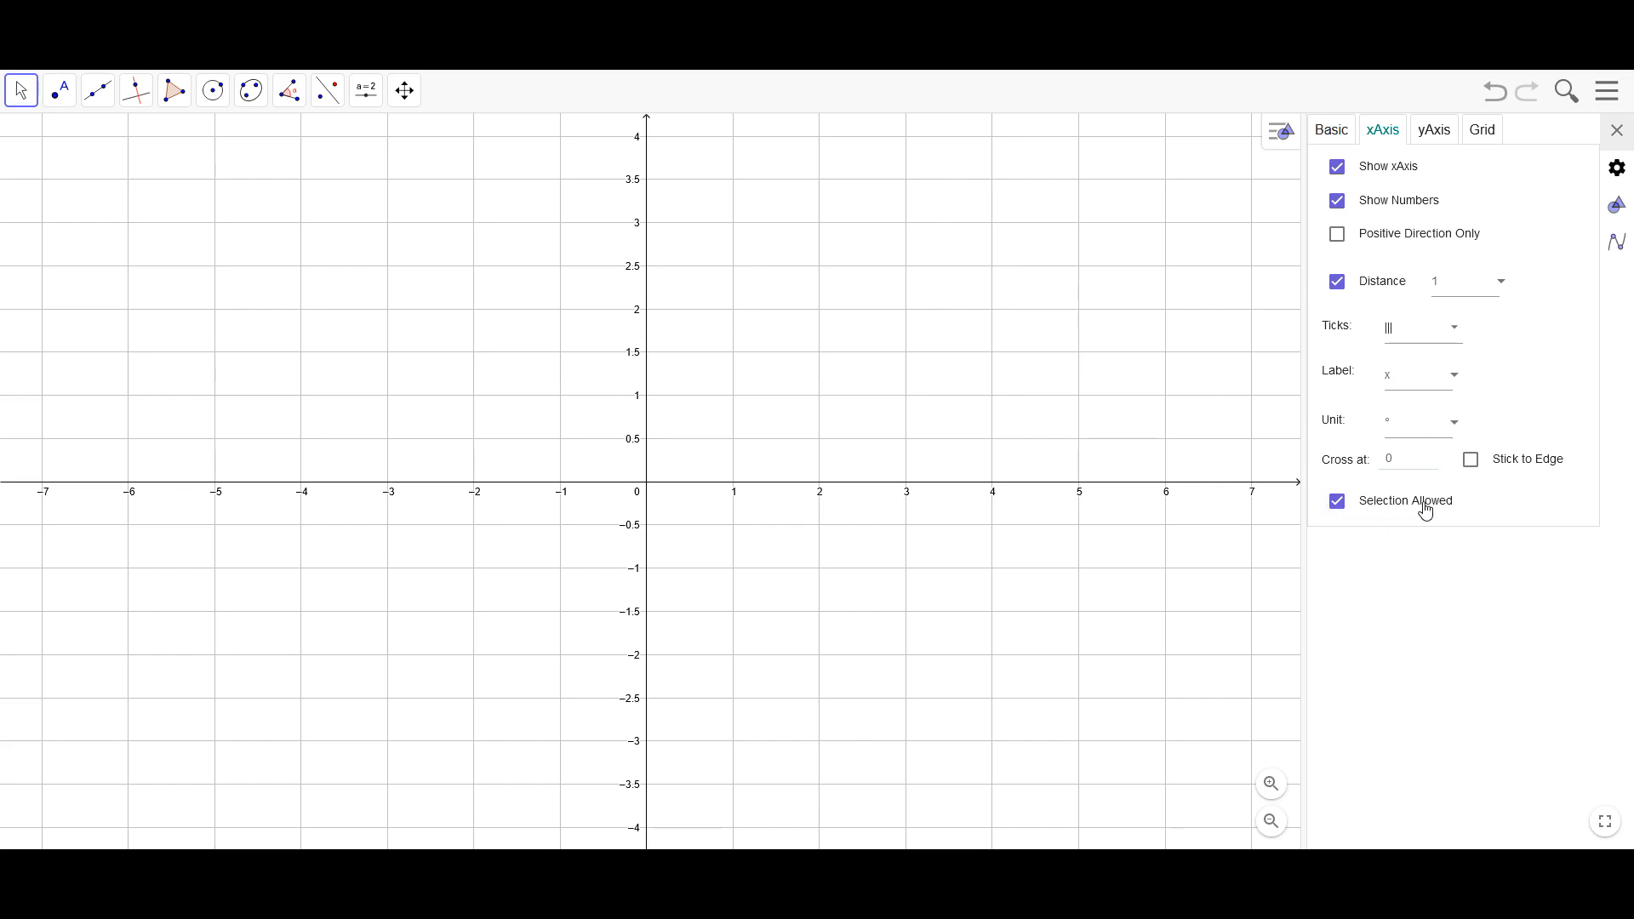
pyautogui.click(1438, 132)
pyautogui.click(1338, 284)
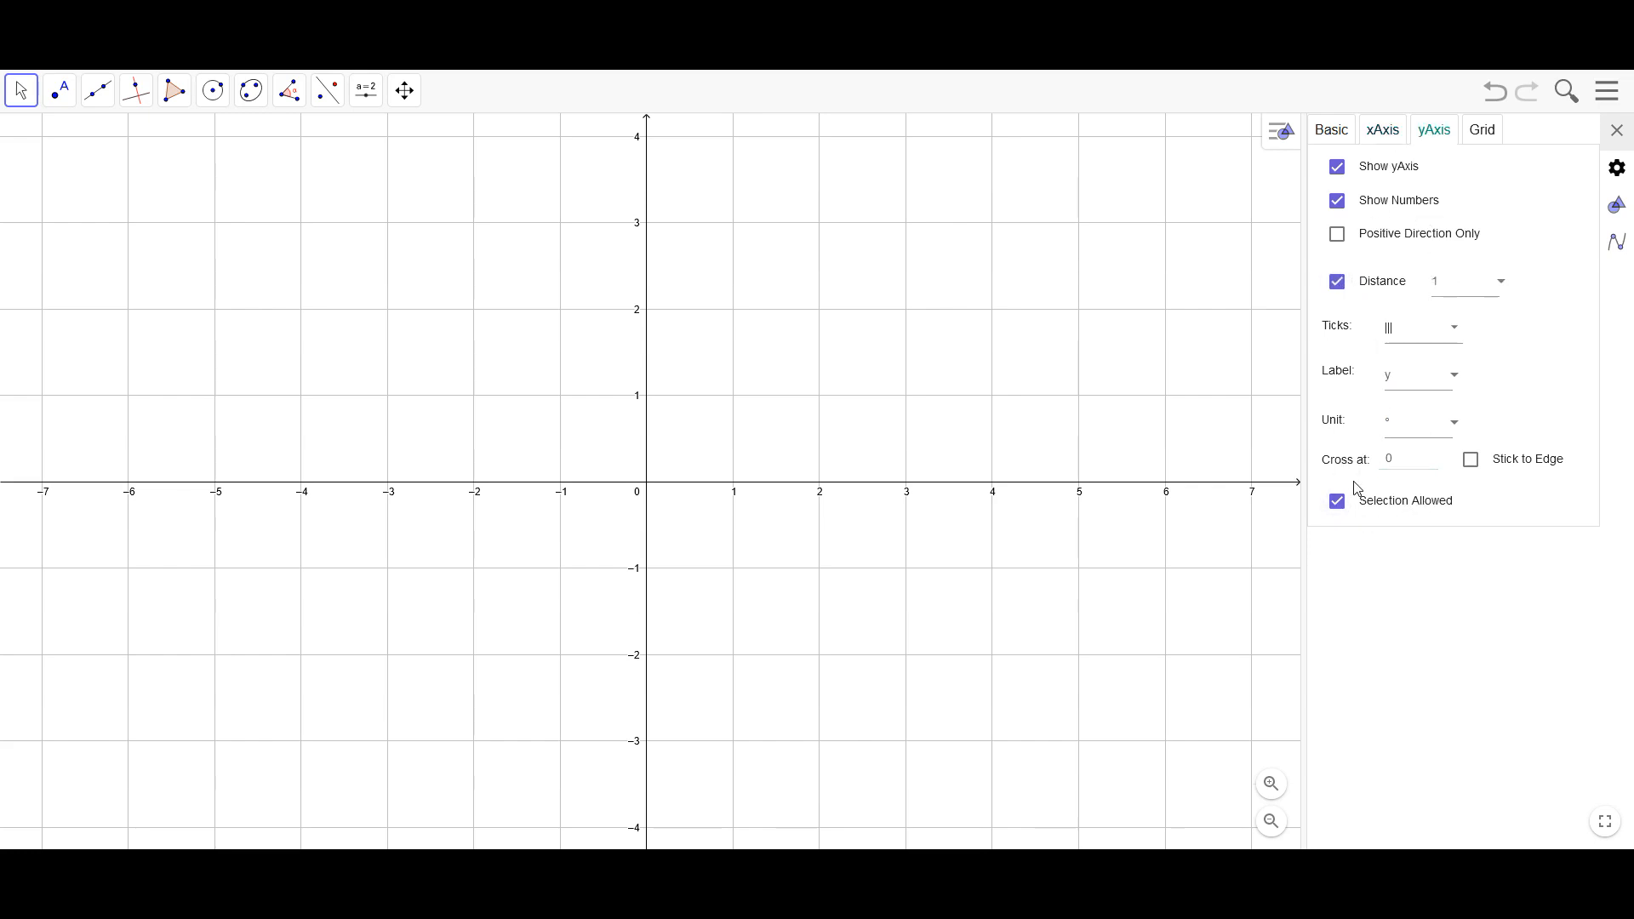
# Set the grid's point capturing to Snap to Grid
pyautogui.scroll(-3, 951, 401)
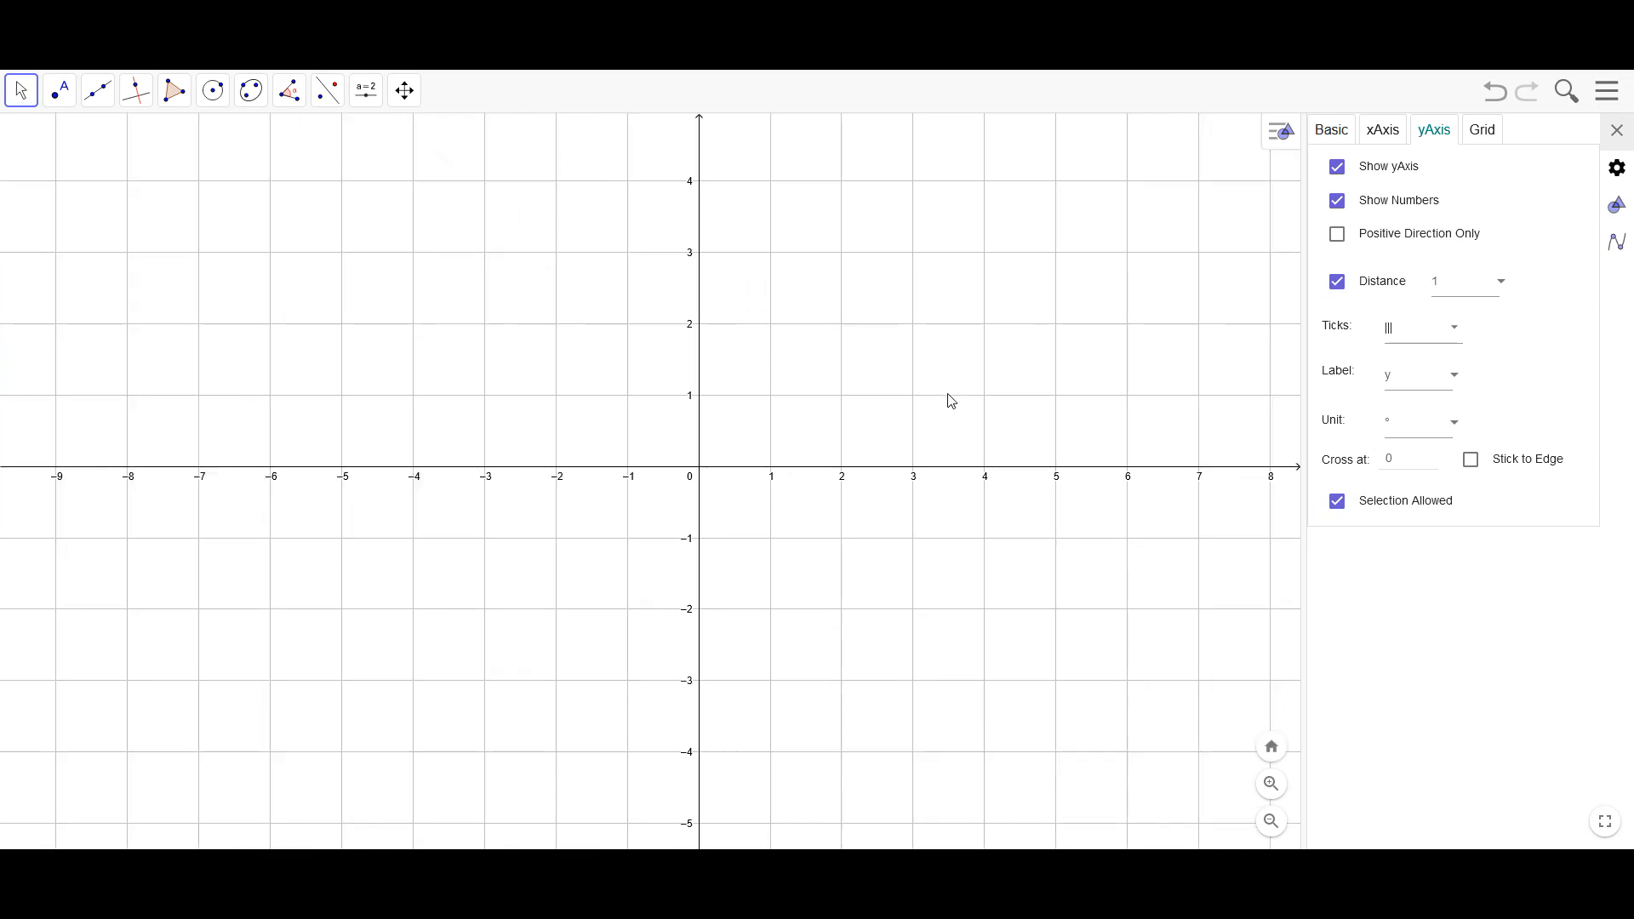
pyautogui.moveTo(911, 373); pyautogui.dragTo(756, 559)
pyautogui.scroll(-2, 751, 555)
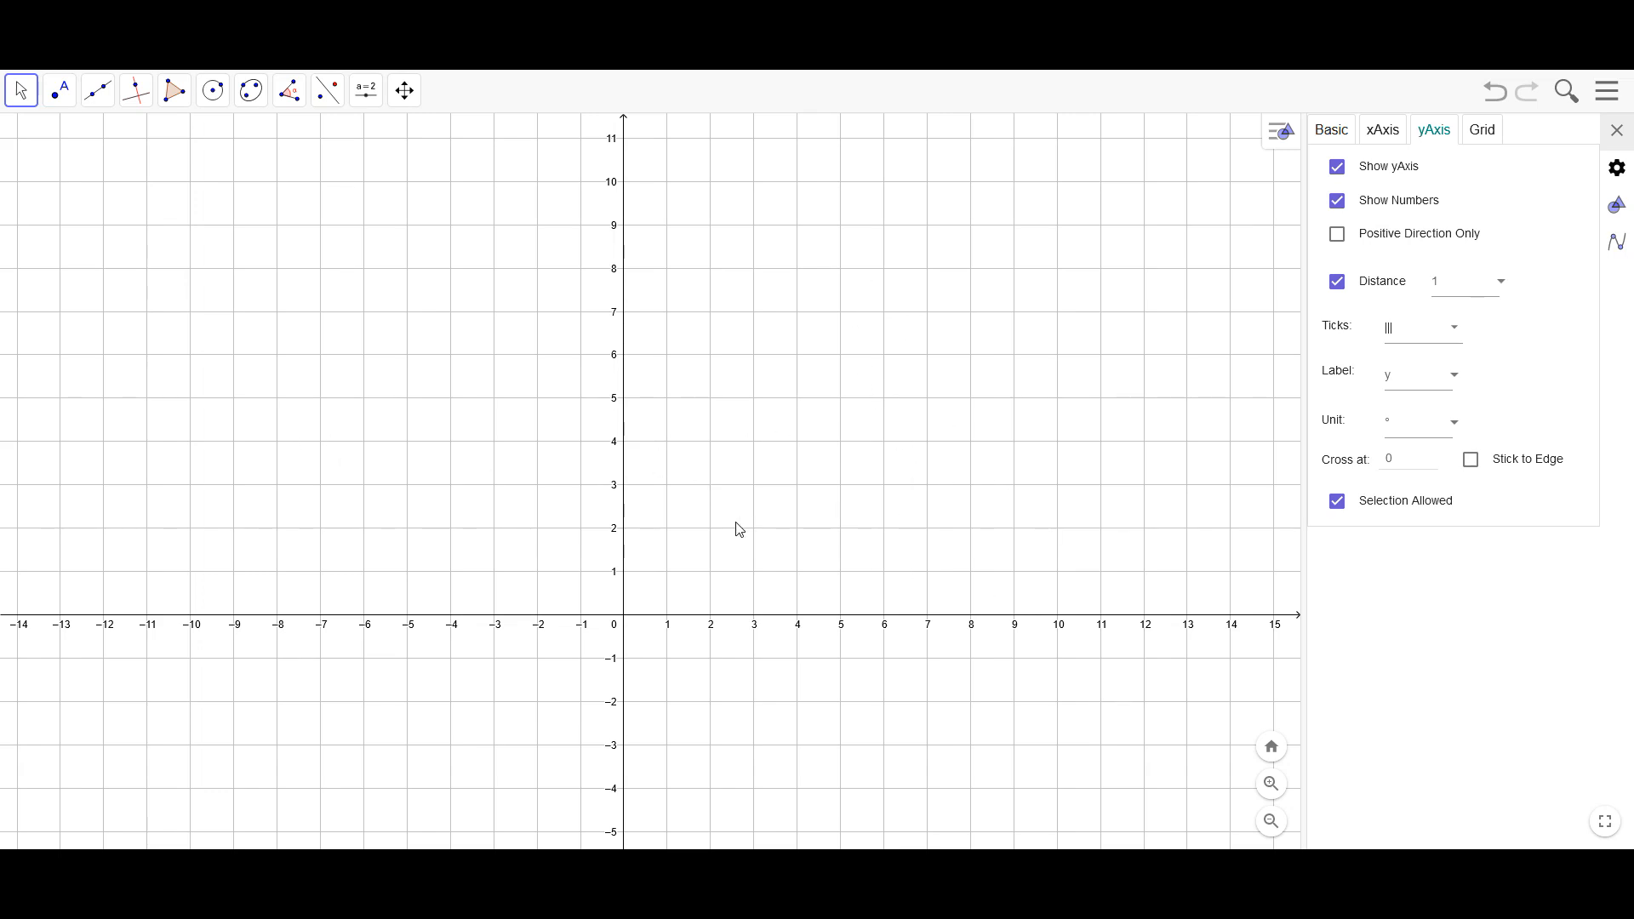
pyautogui.click(1482, 137)
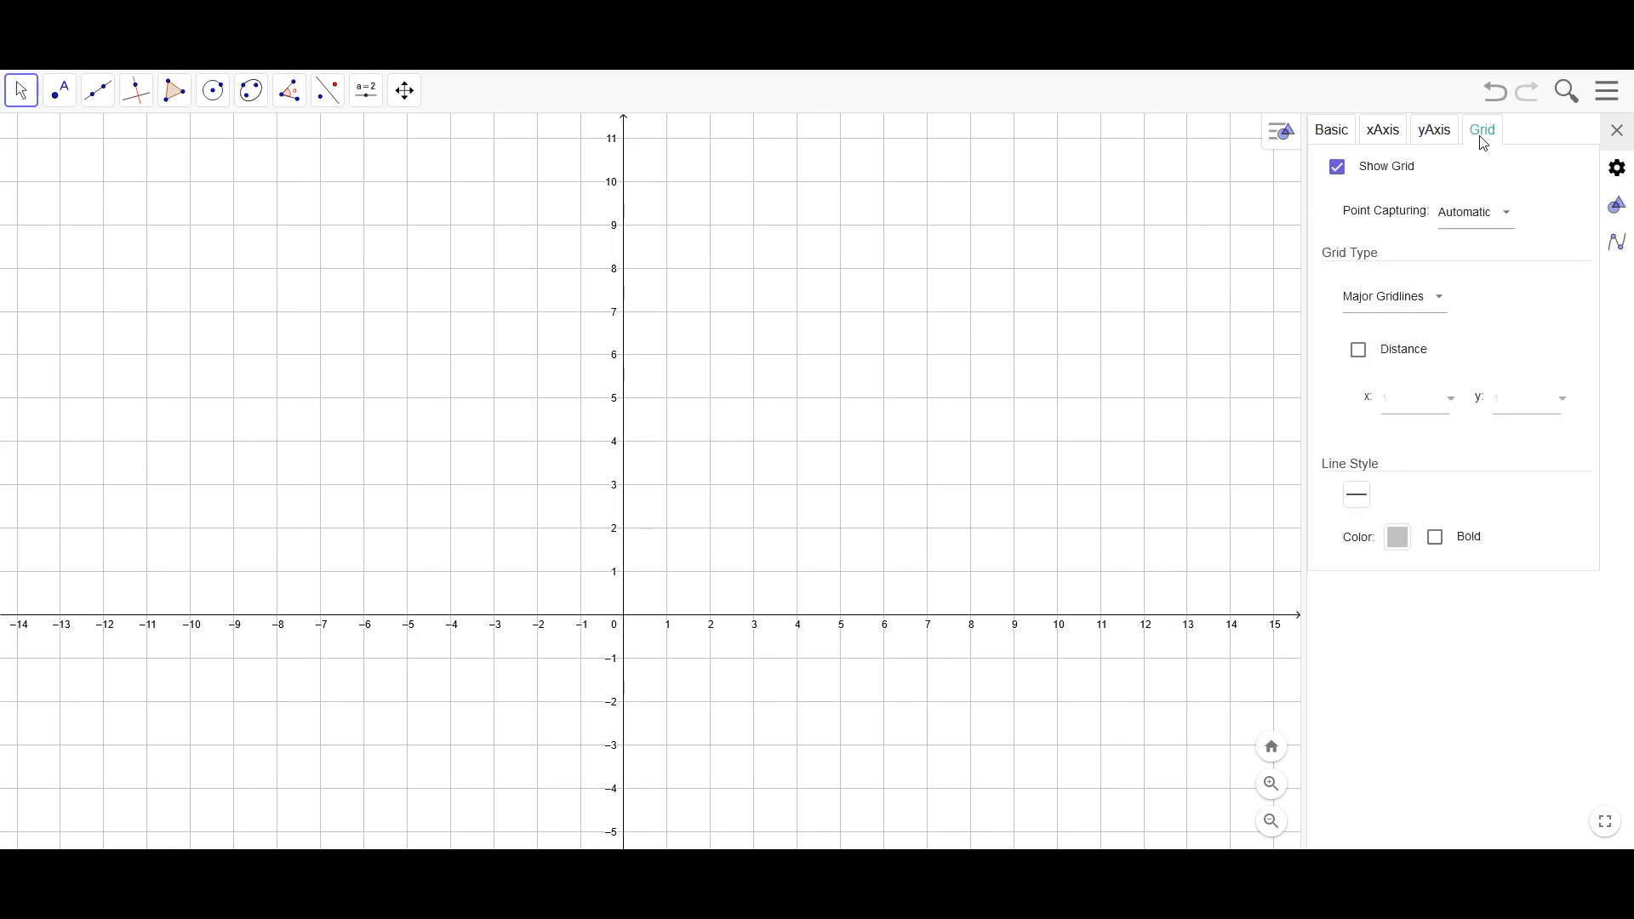
pyautogui.click(1517, 226)
pyautogui.click(1496, 241)
# Test grid snapping by placing a point at (4, 5) and moving it to (7, 6), and delete the point
pyautogui.click(59, 89)
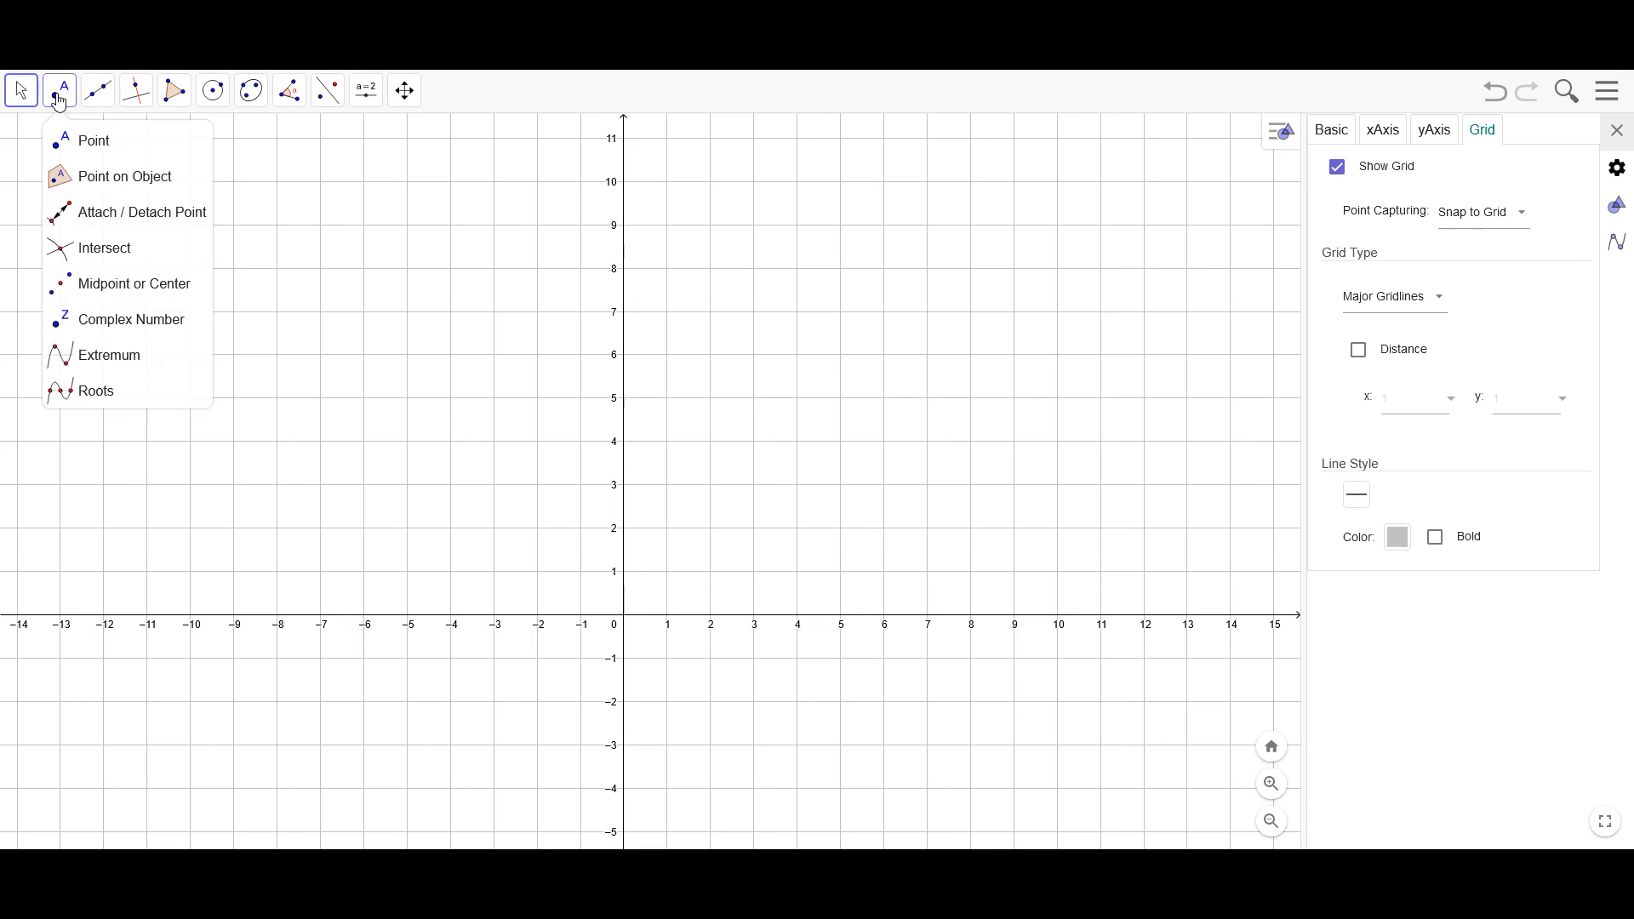
pyautogui.click(801, 409)
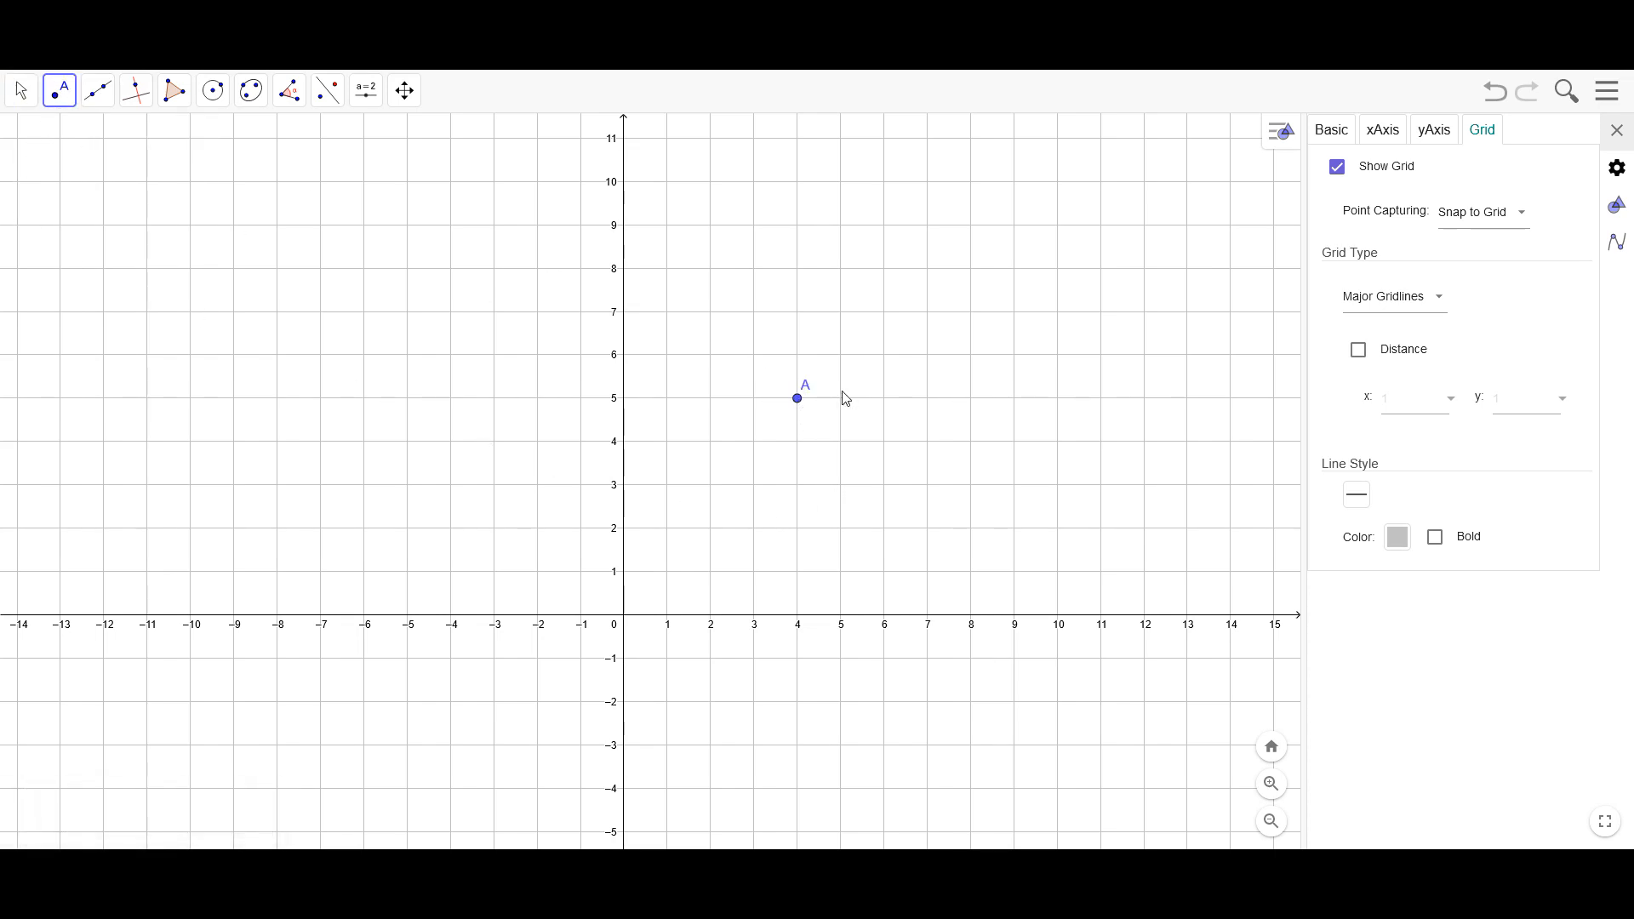
pyautogui.click(19, 95)
pyautogui.moveTo(799, 403); pyautogui.dragTo(931, 356)
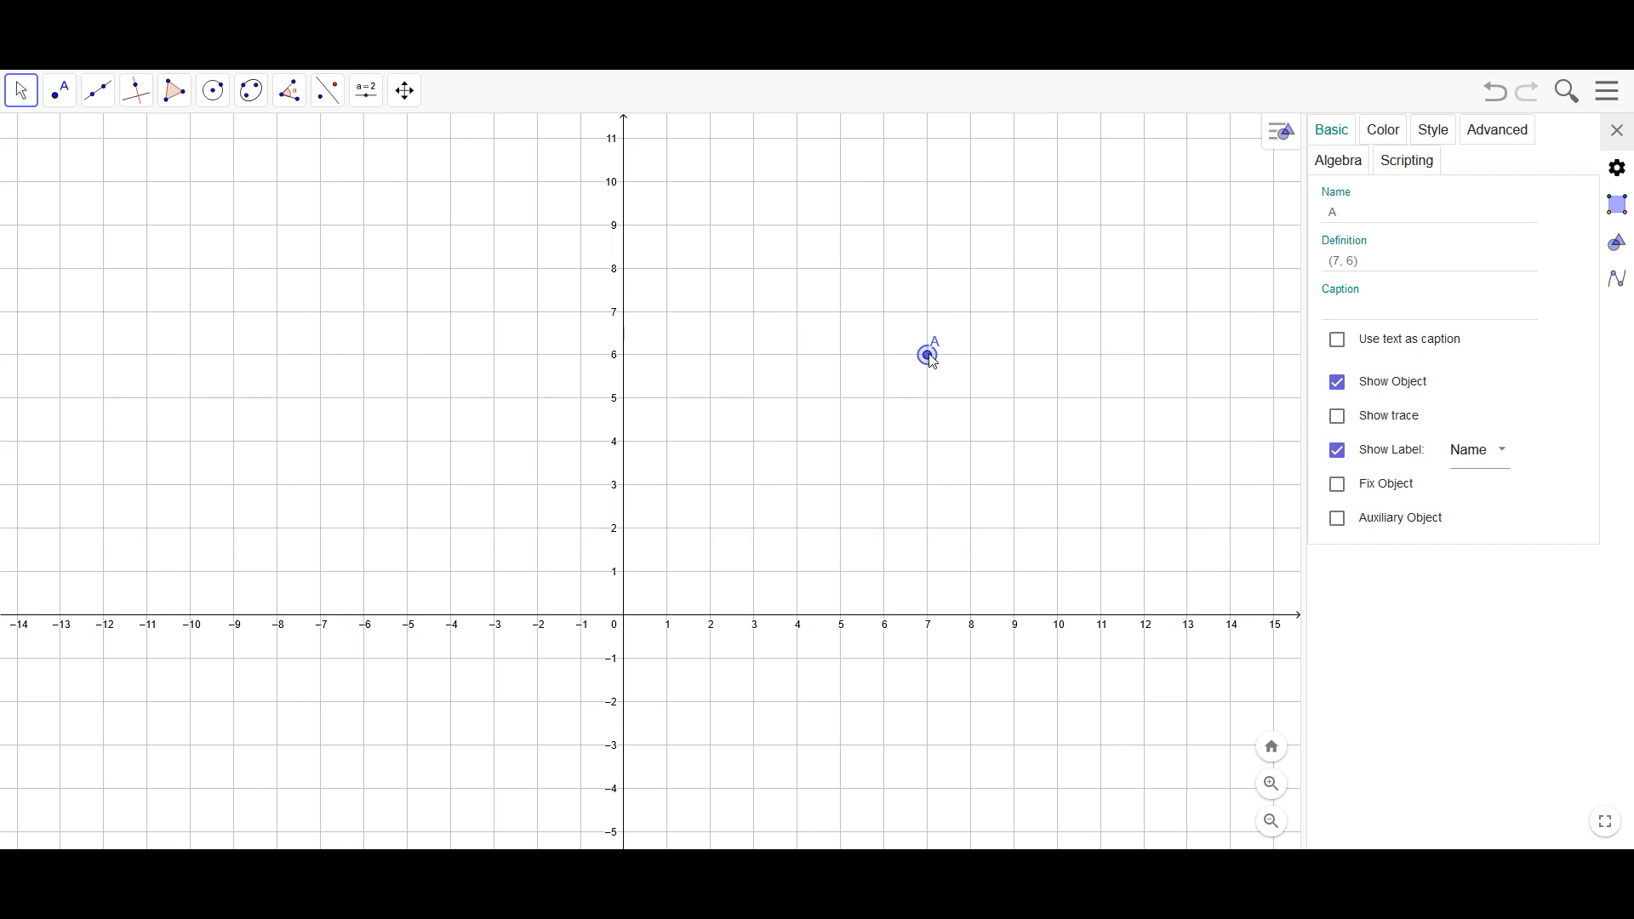
pyautogui.press('Delete')
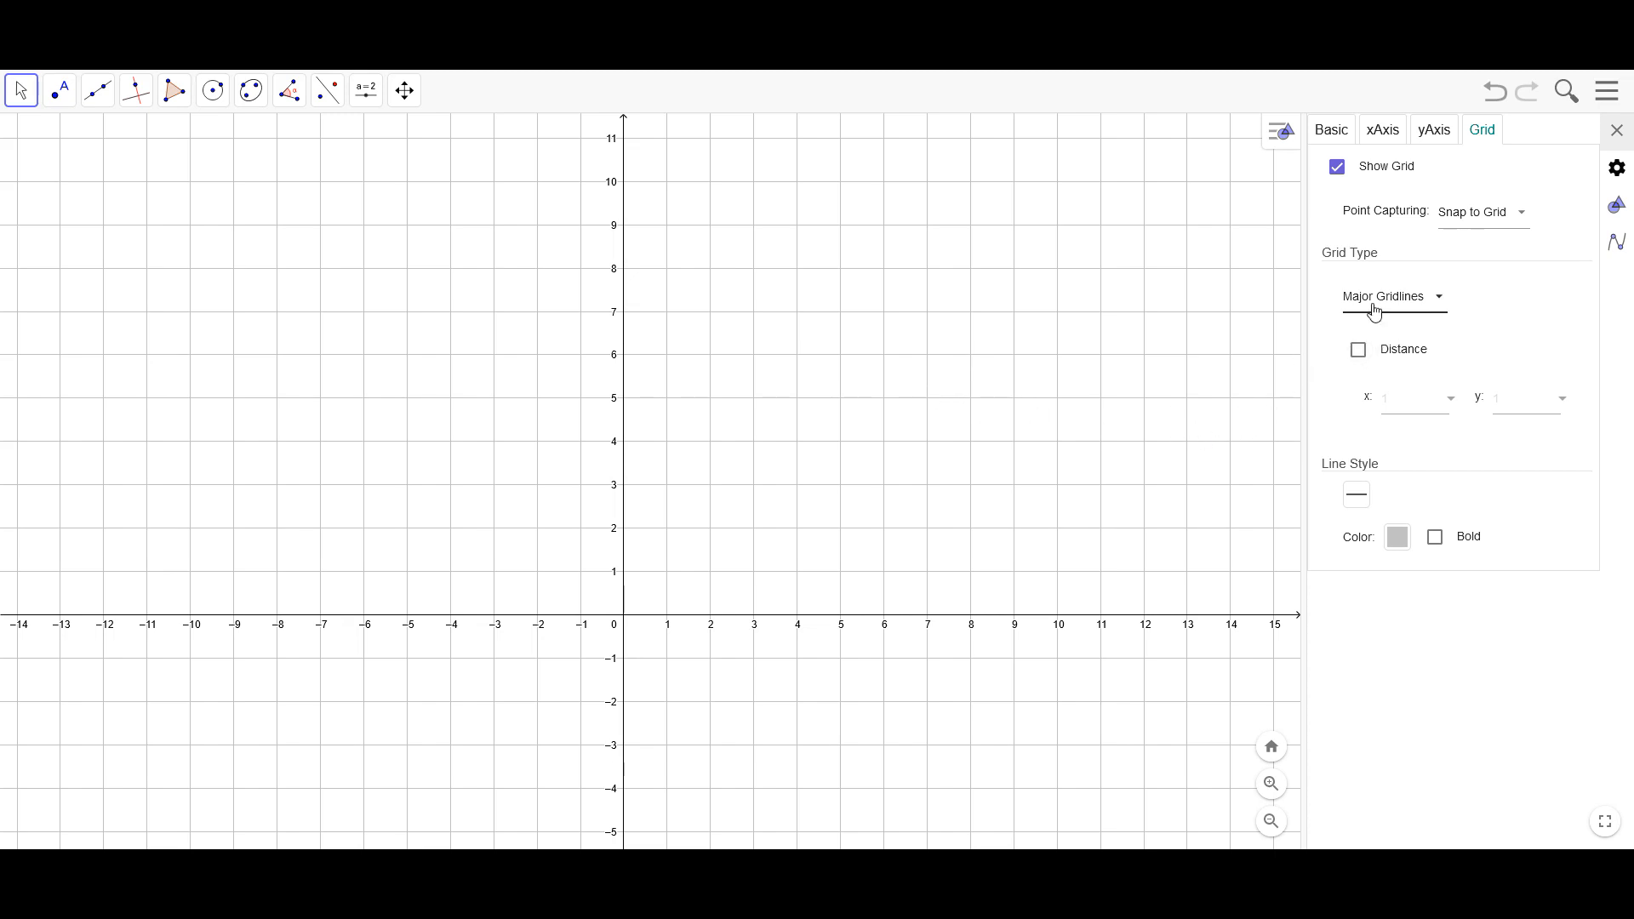
# Set the color of the axes to black
pyautogui.click(1338, 136)
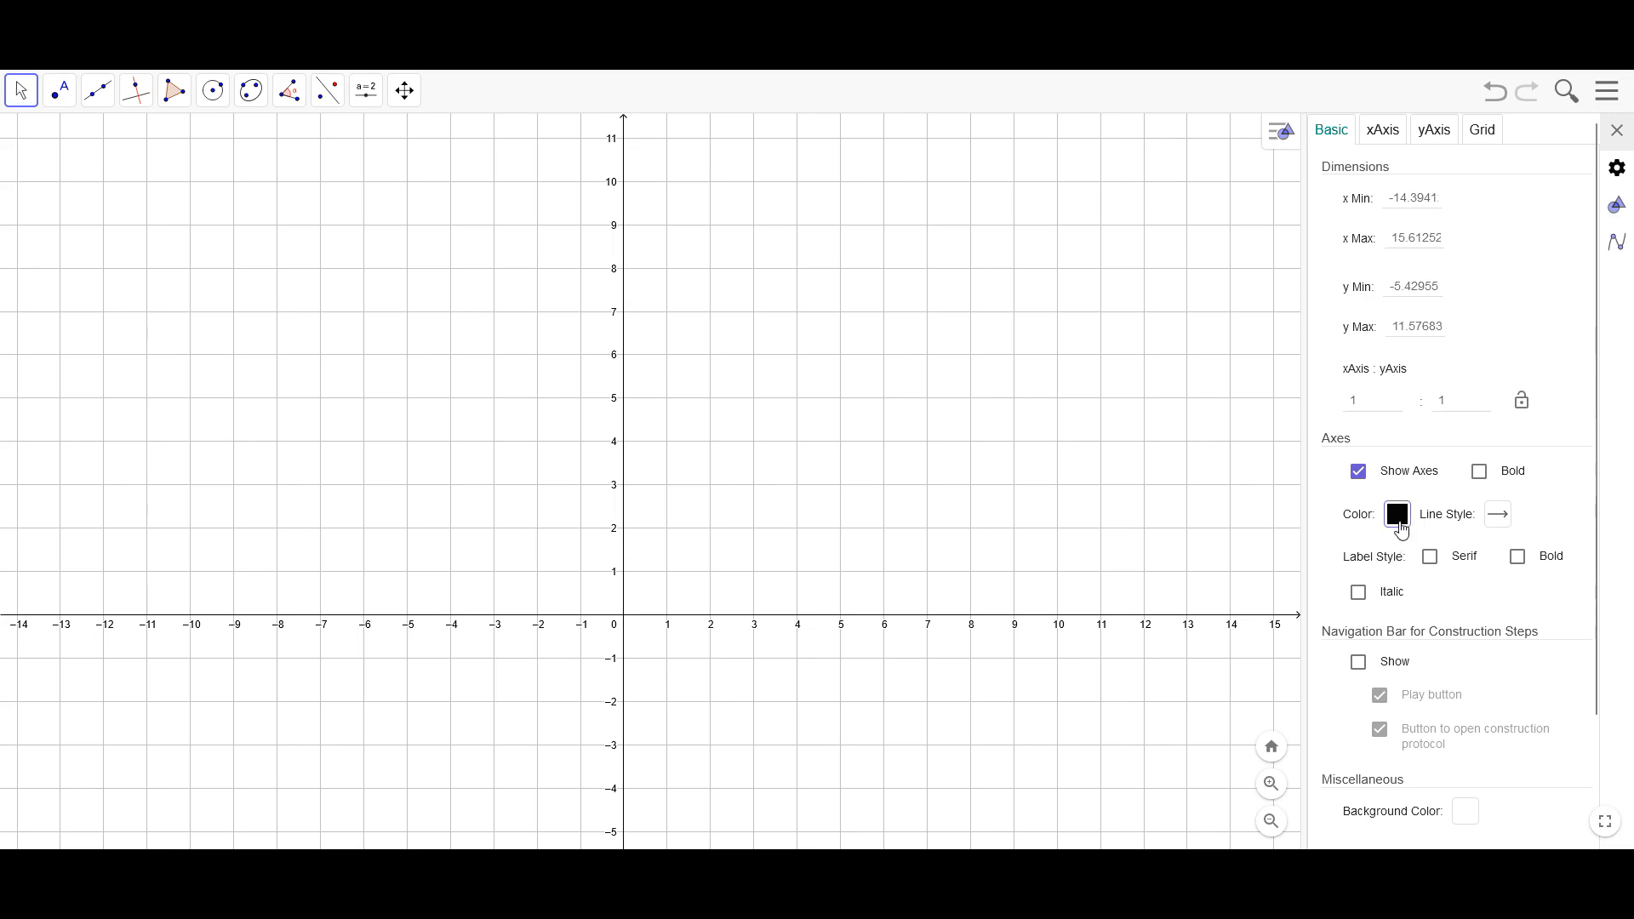
pyautogui.click(1399, 518)
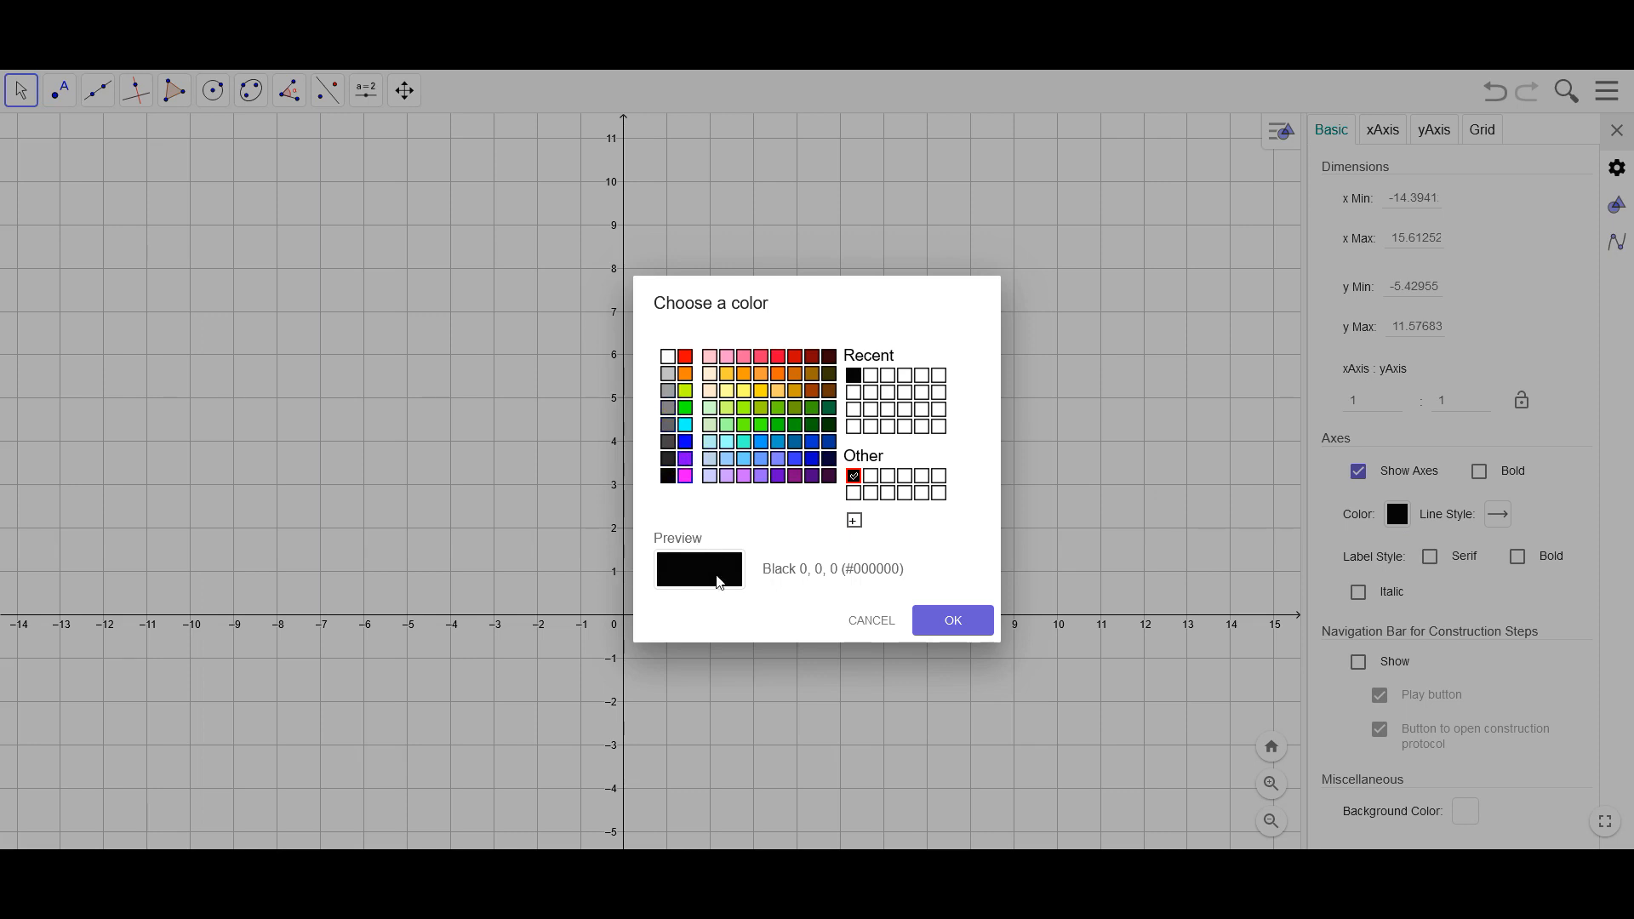
pyautogui.click(973, 628)
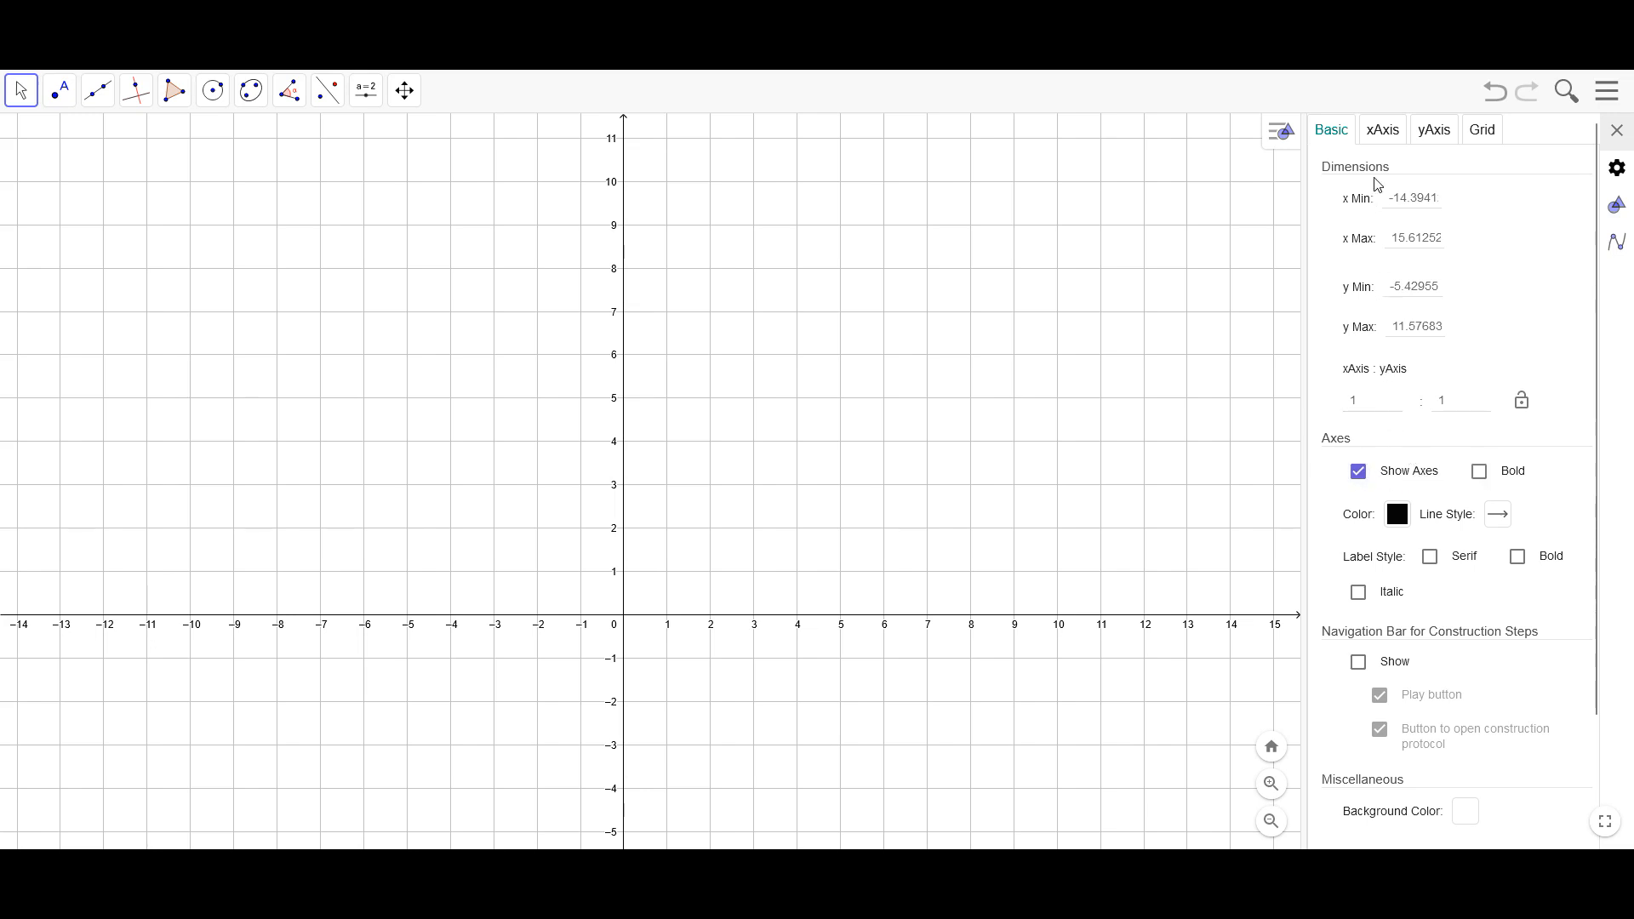
# Try black (#000000) and dark gray (#606060) as the gridline color
pyautogui.click(1384, 130)
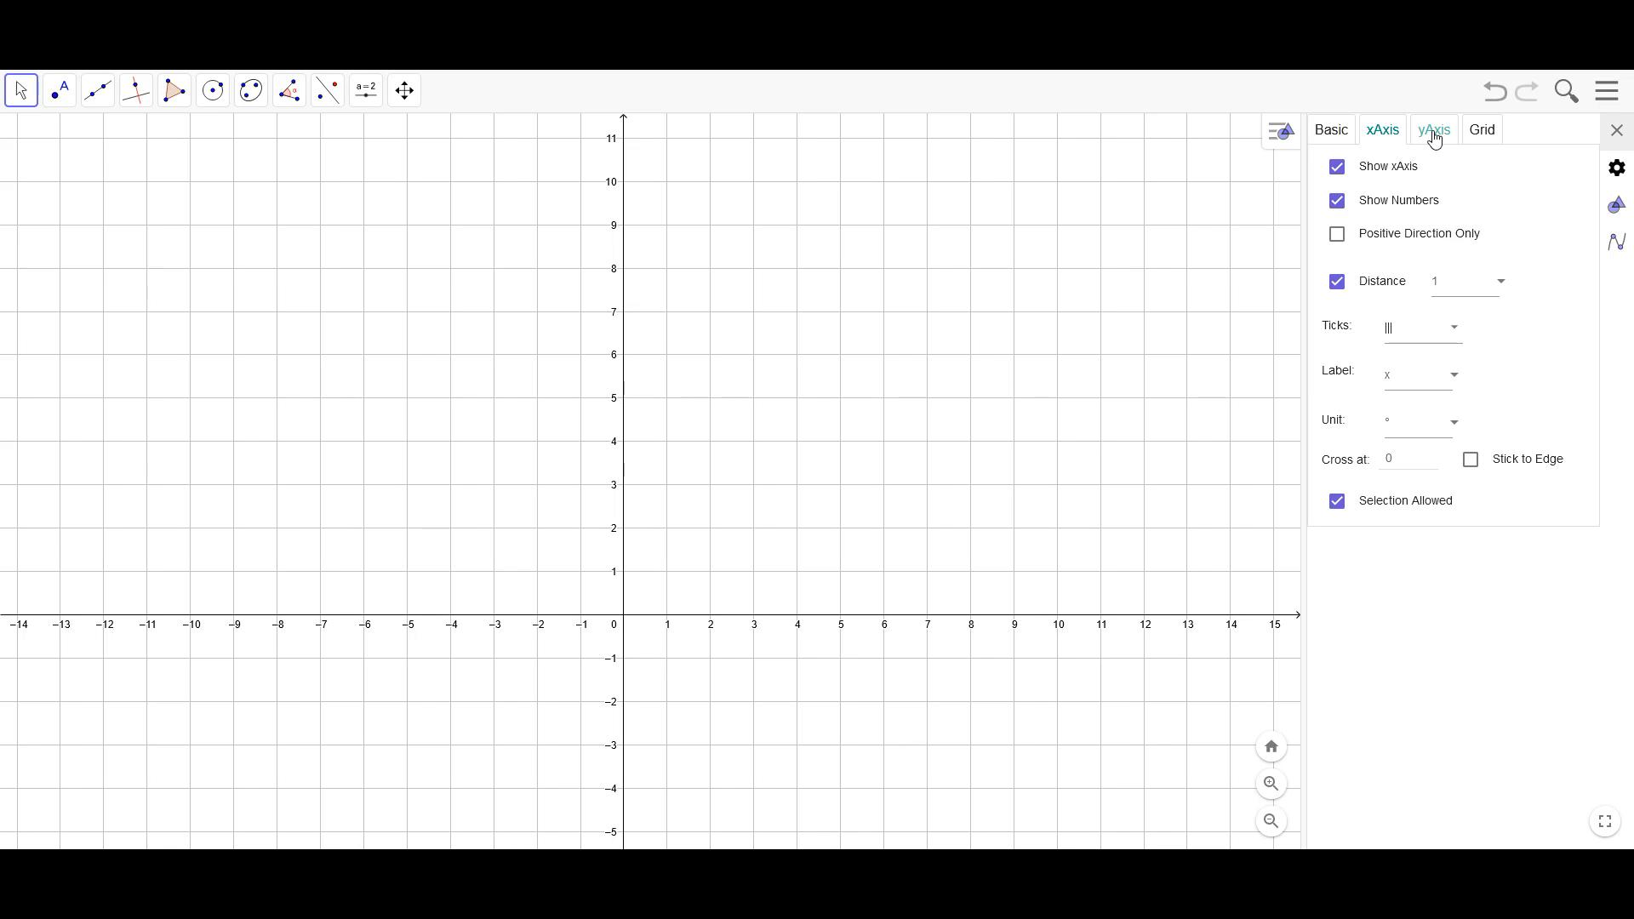
pyautogui.click(1484, 139)
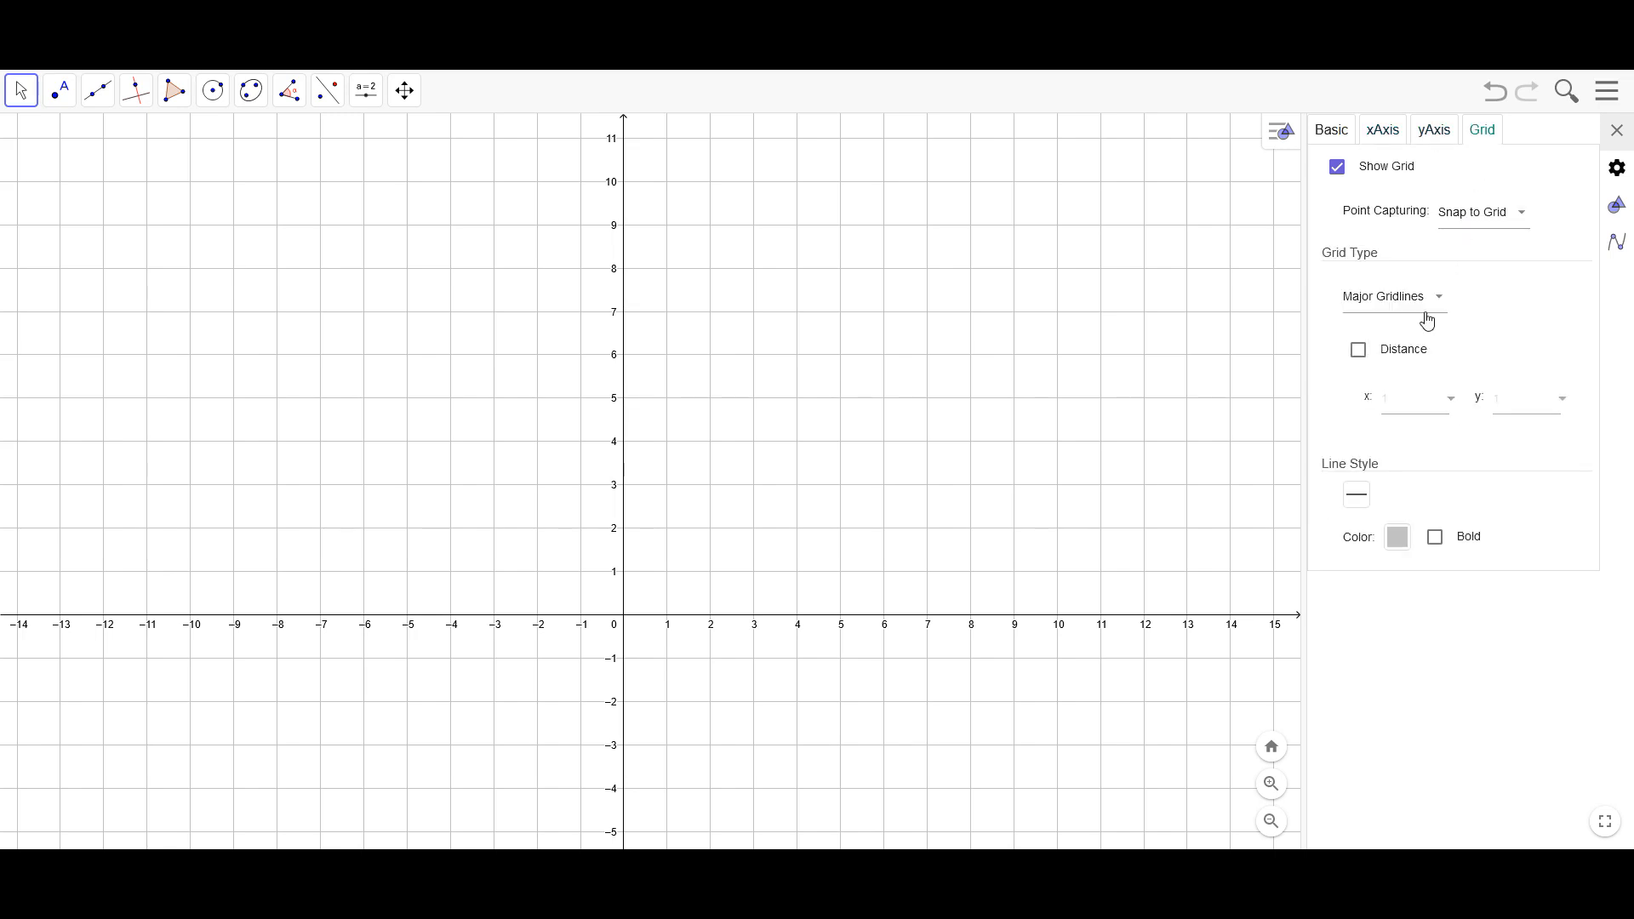
pyautogui.click(1398, 549)
pyautogui.click(668, 476)
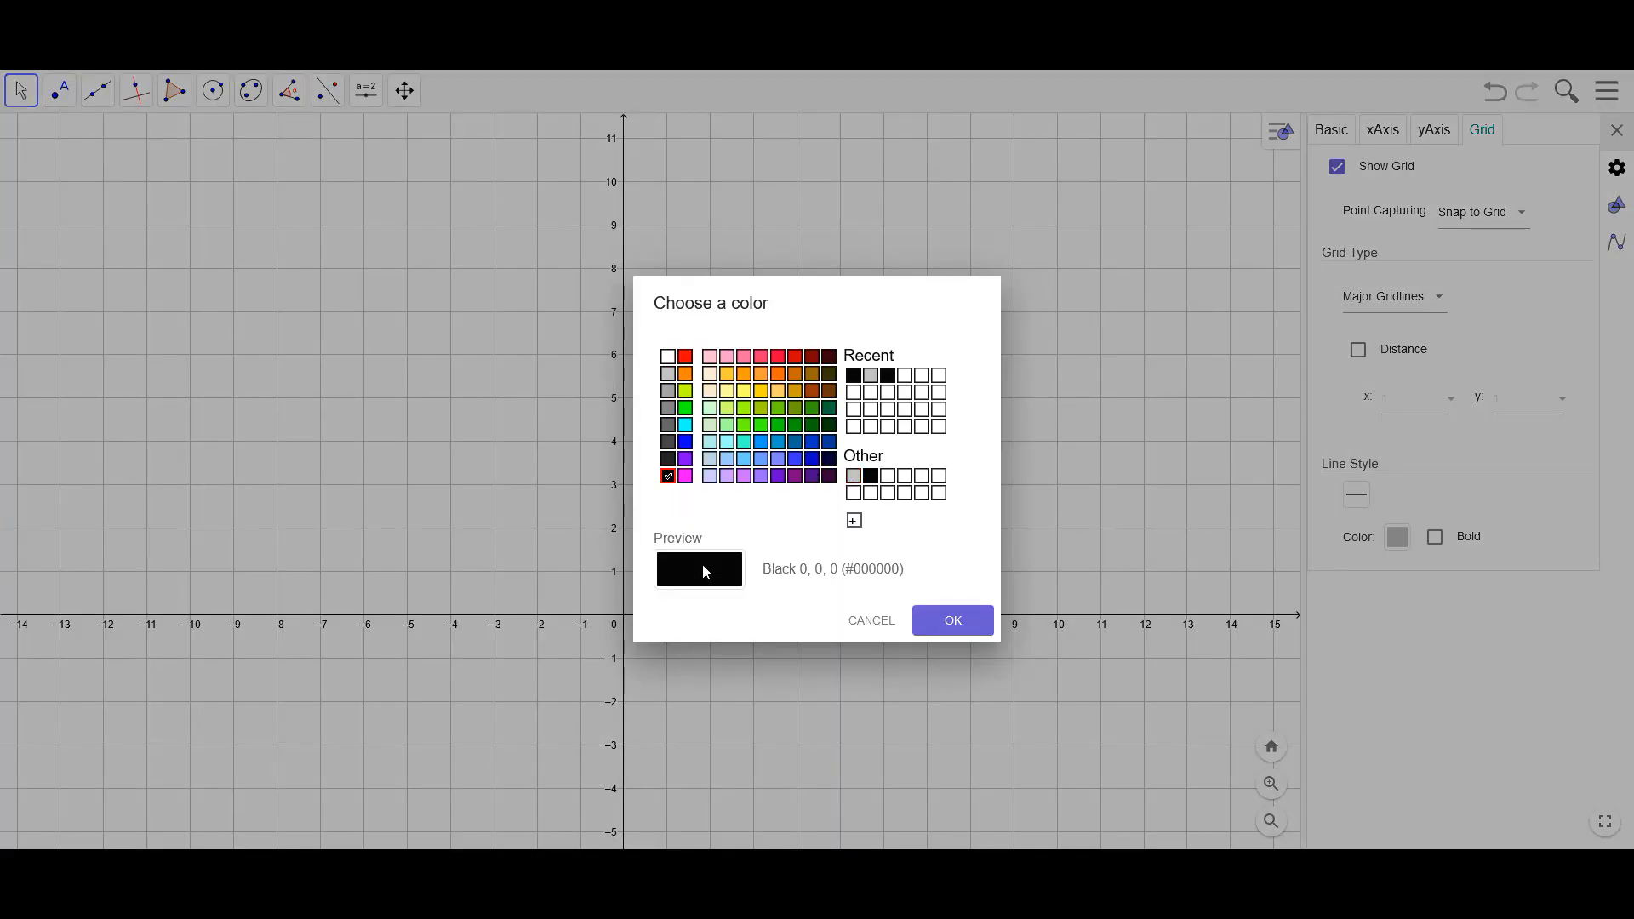
pyautogui.click(946, 624)
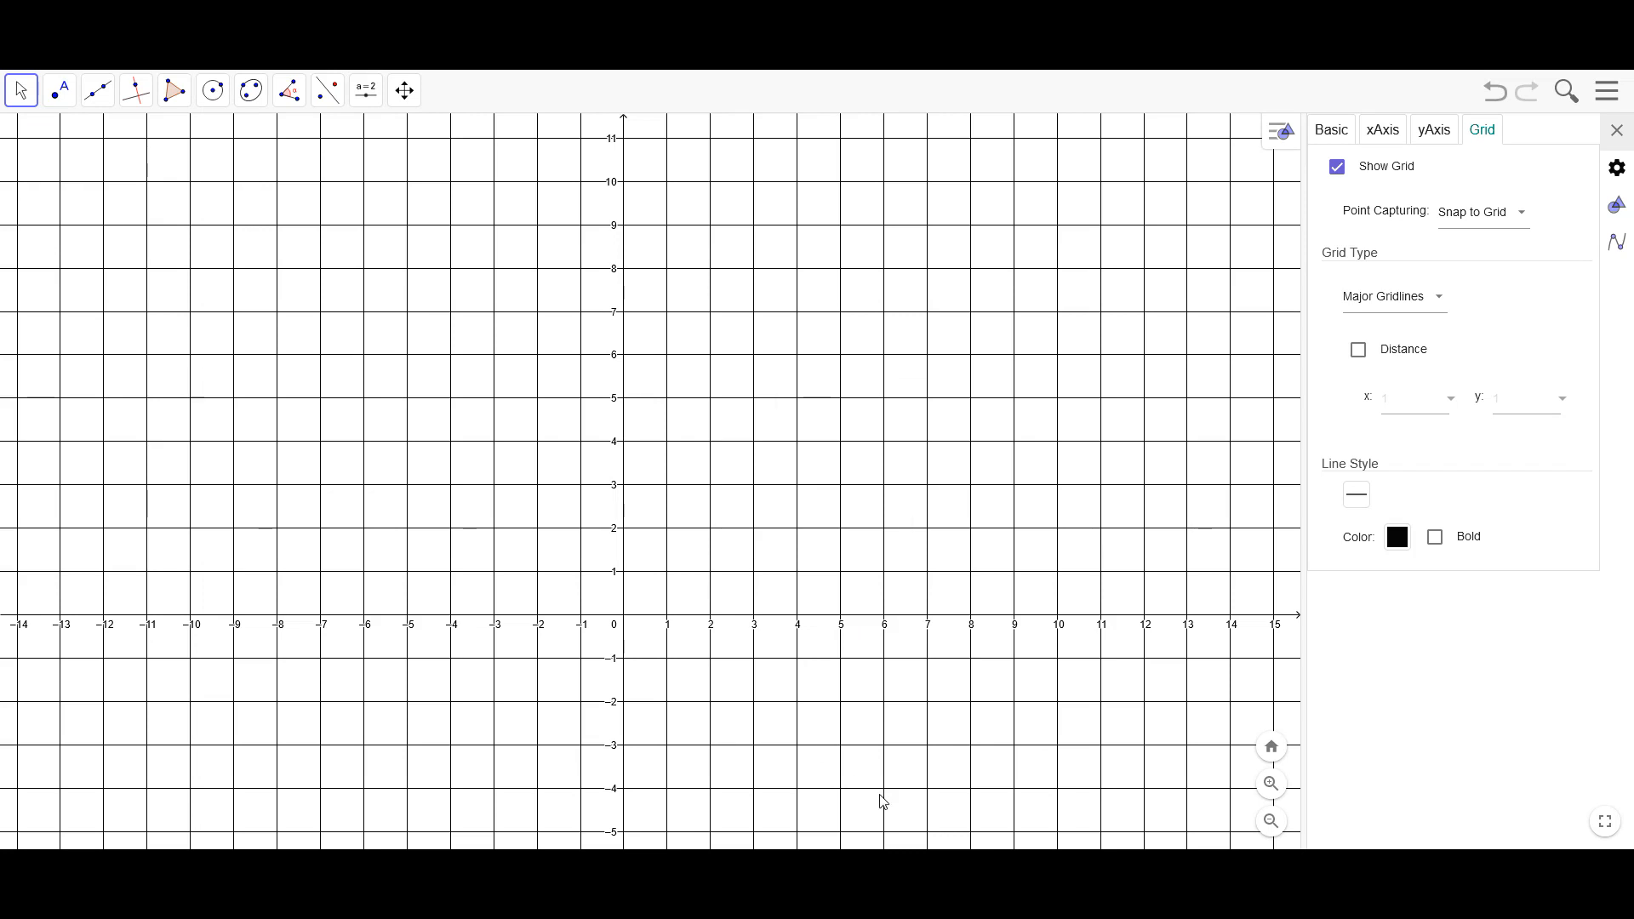
pyautogui.click(1399, 539)
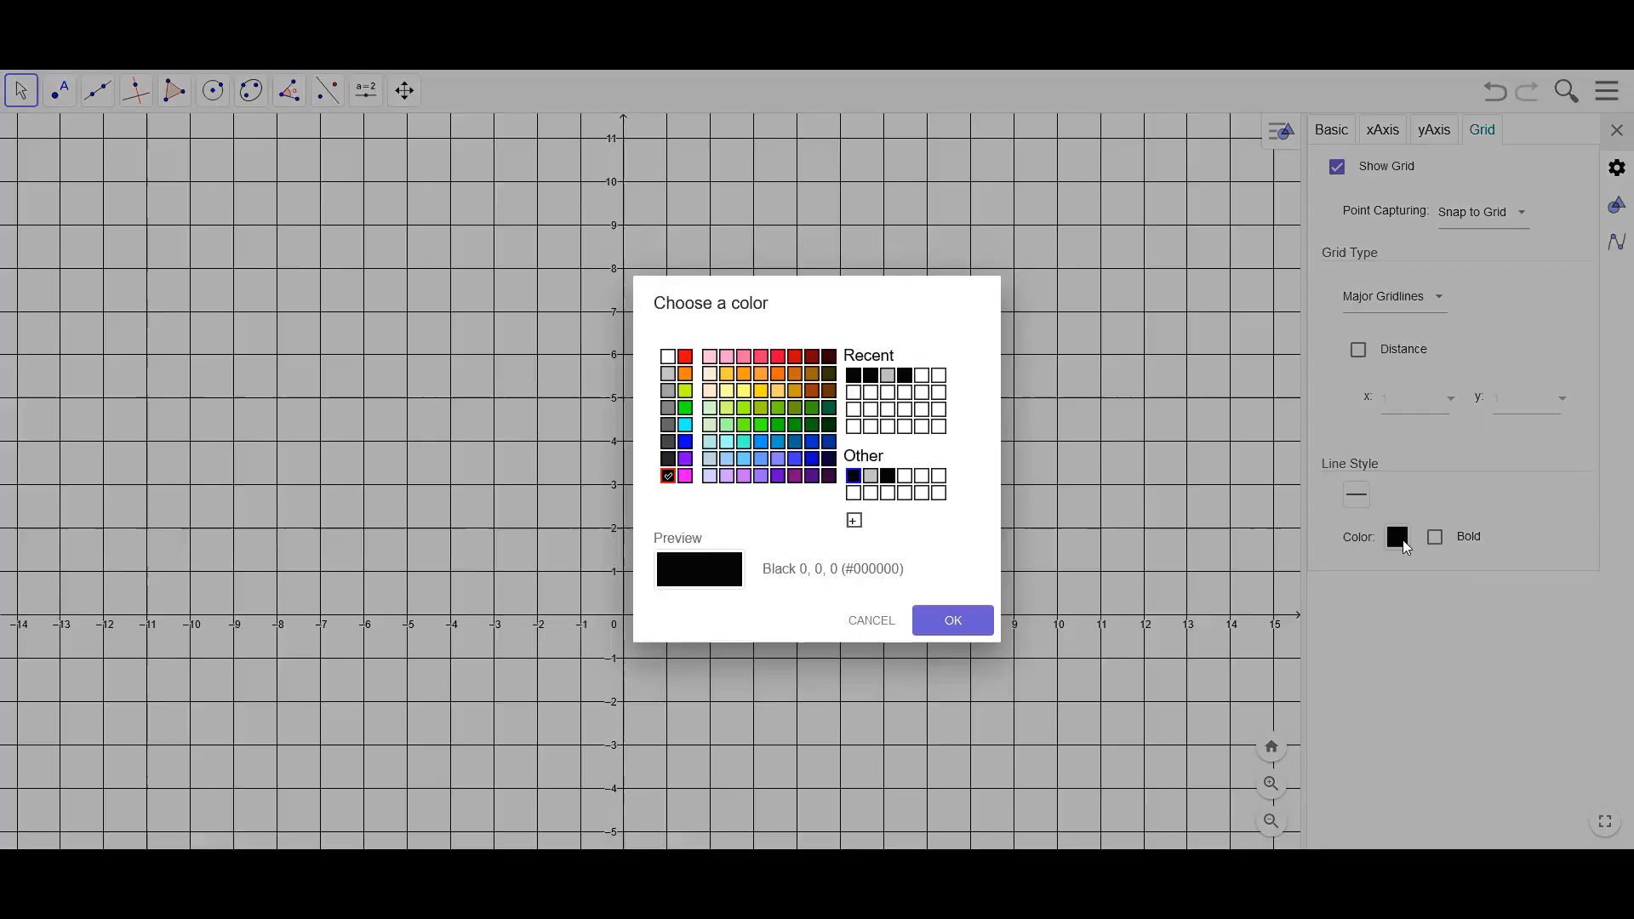
pyautogui.click(668, 425)
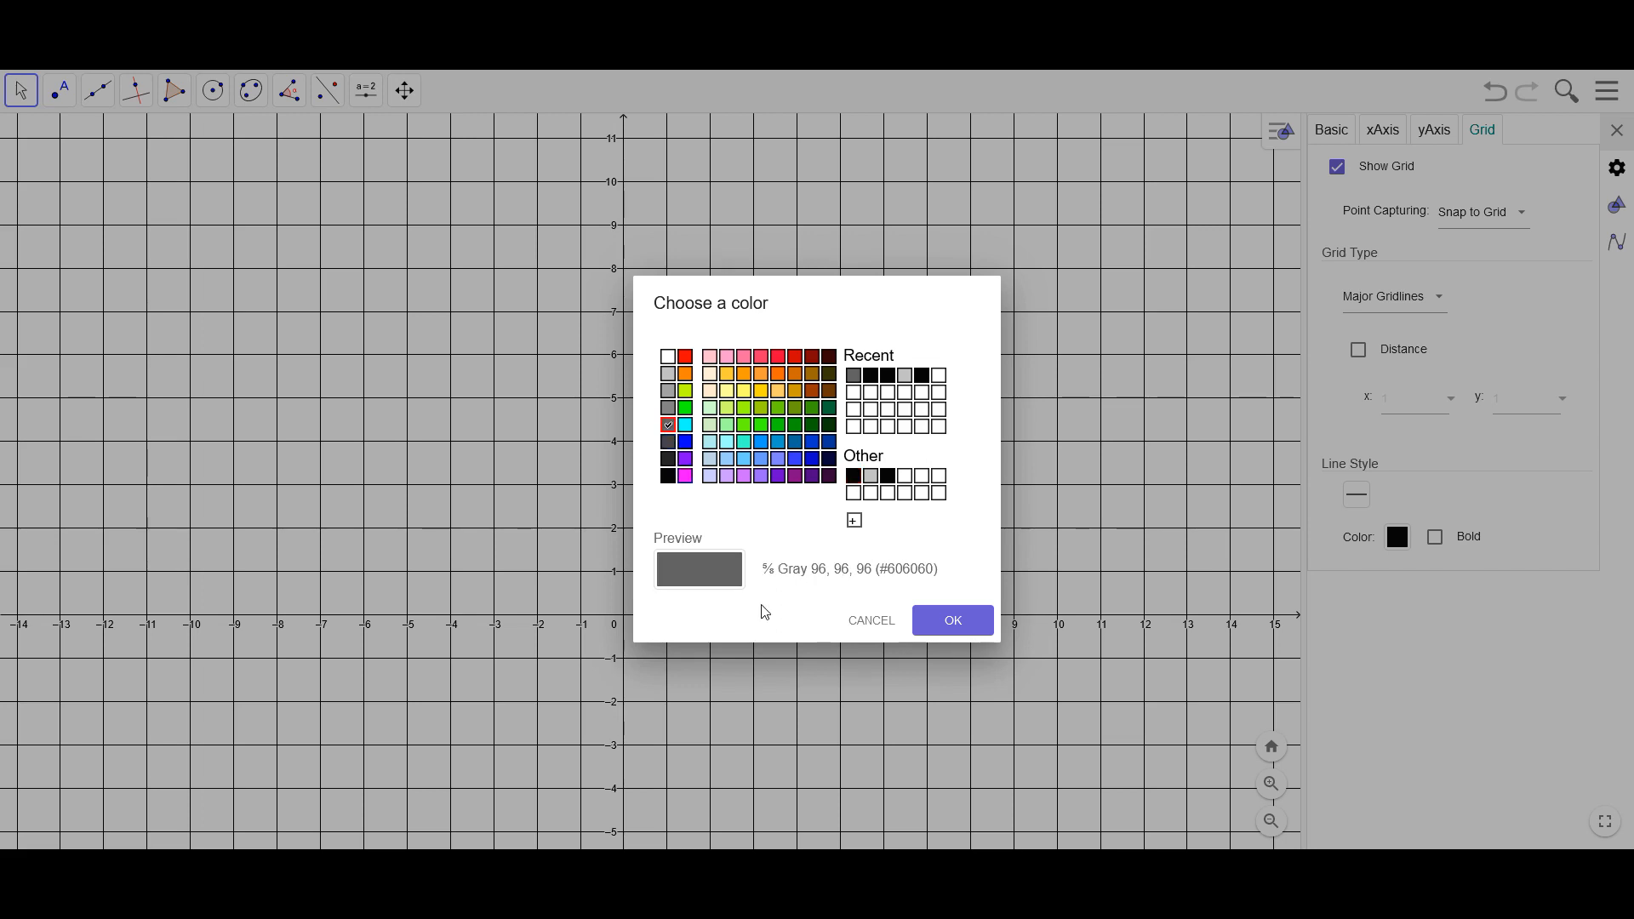
pyautogui.click(953, 622)
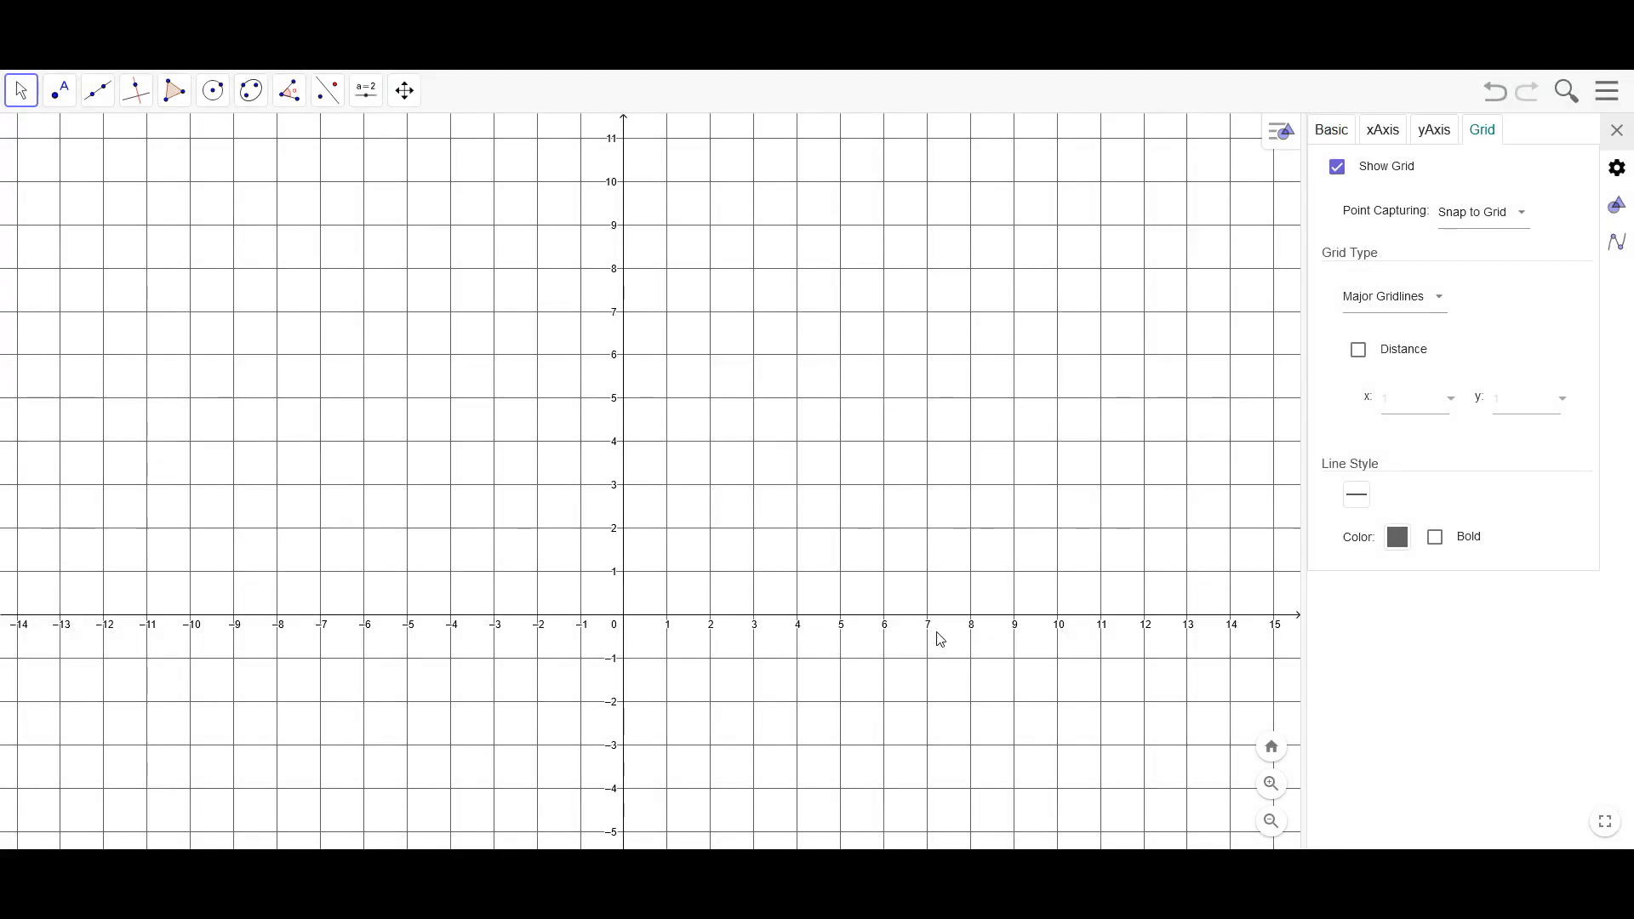
# Set the gridline color to Light Gray (#A0A0A0) and close the settings
pyautogui.click(1397, 536)
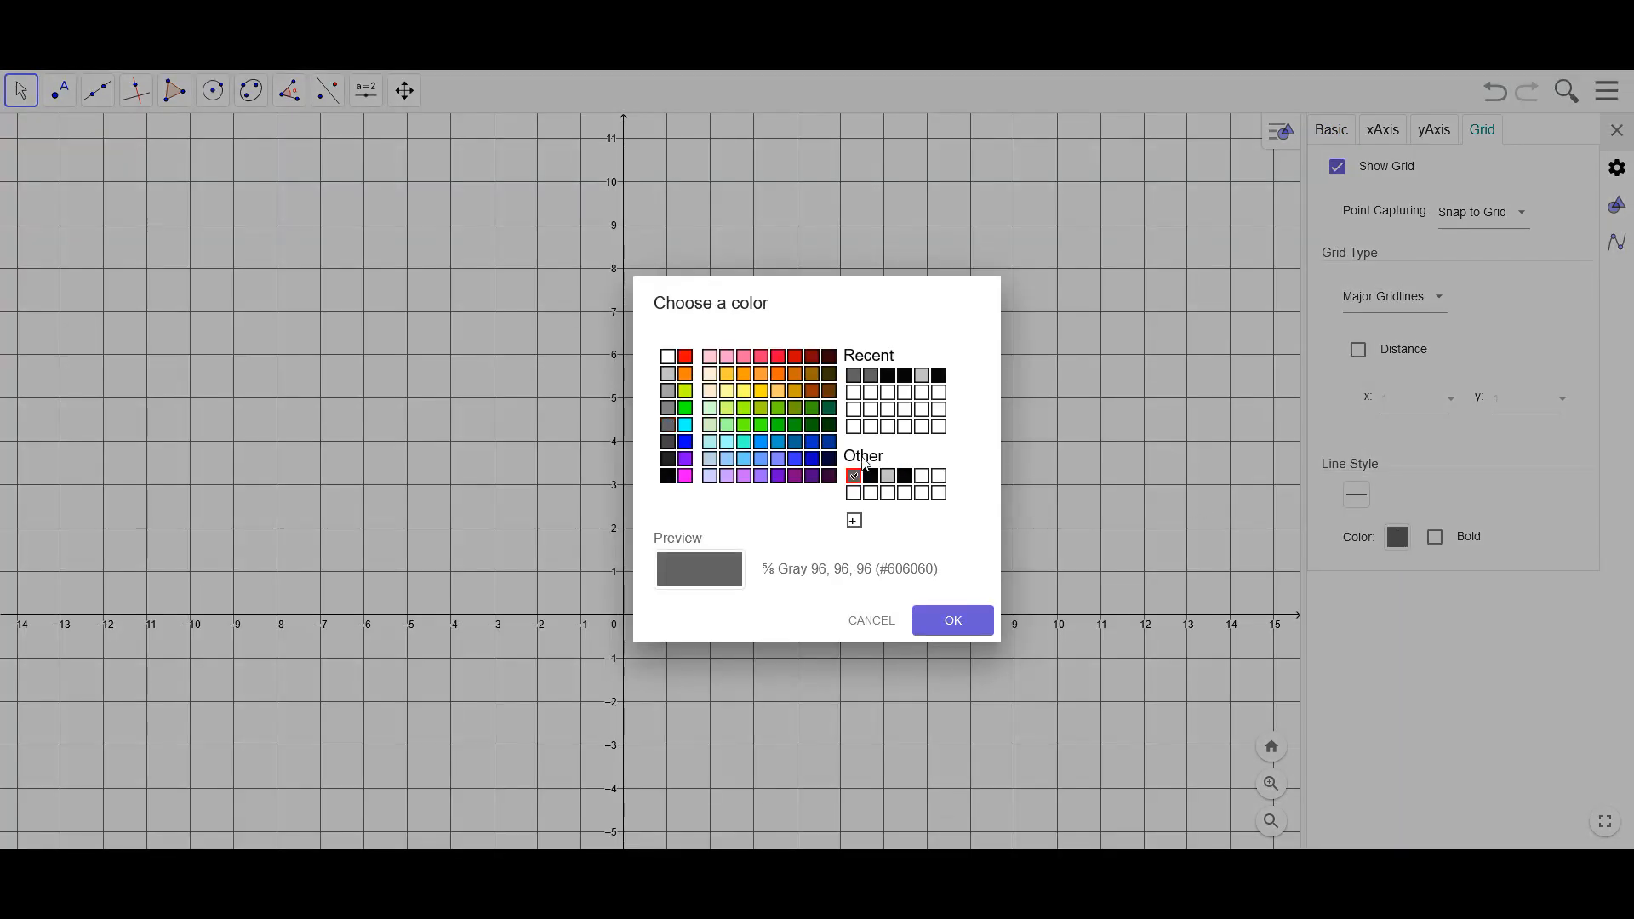
pyautogui.click(668, 375)
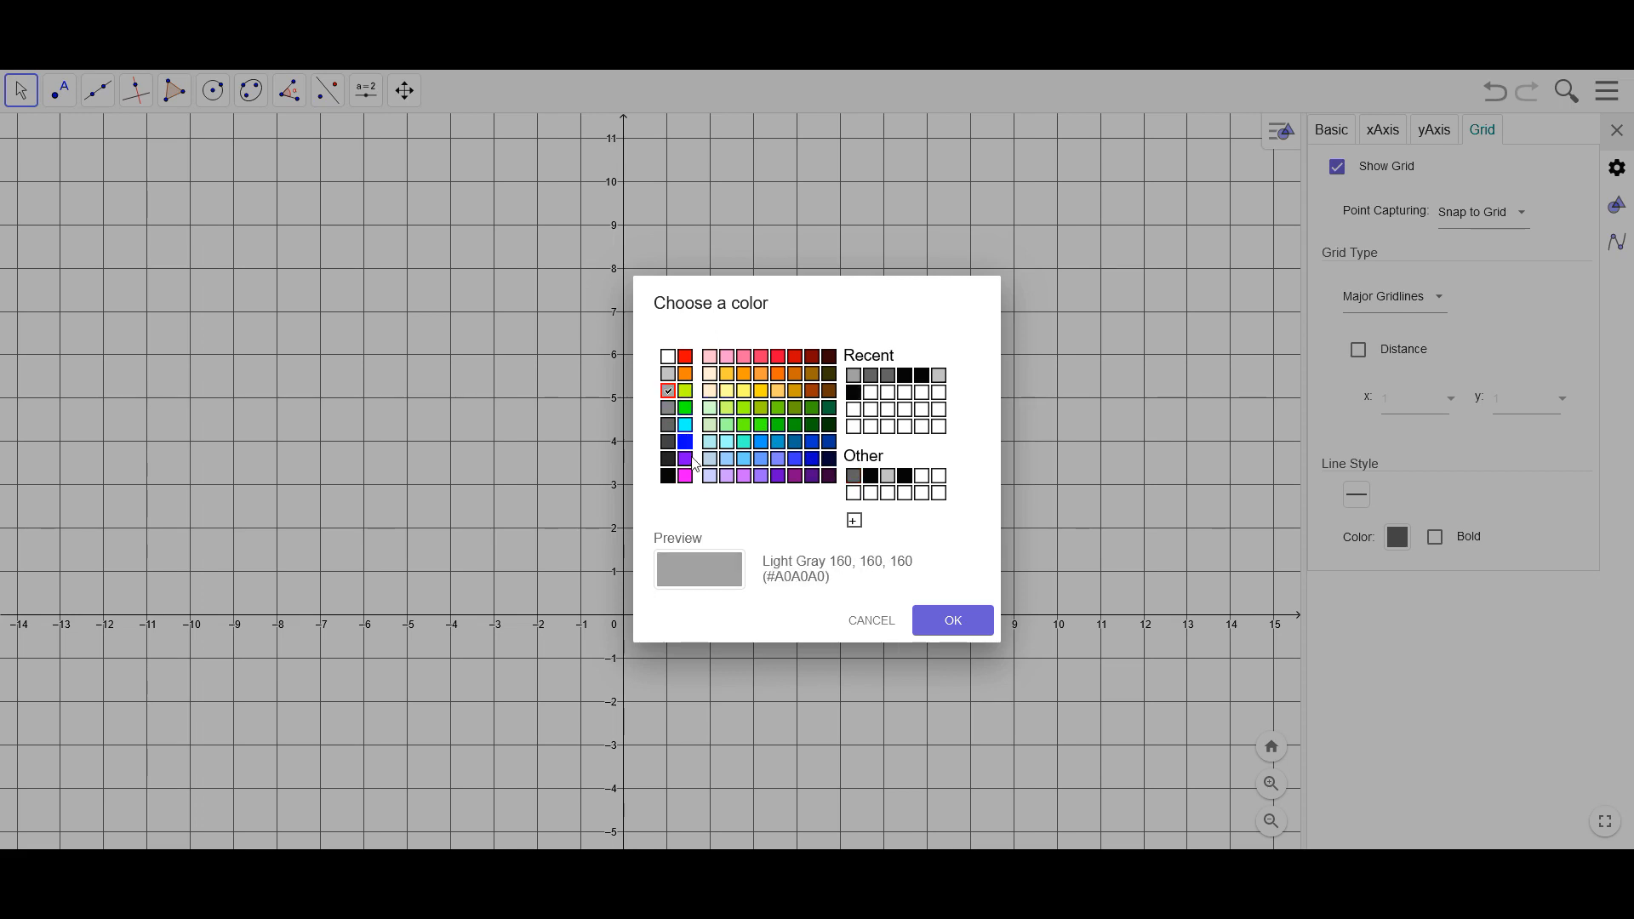
pyautogui.click(956, 621)
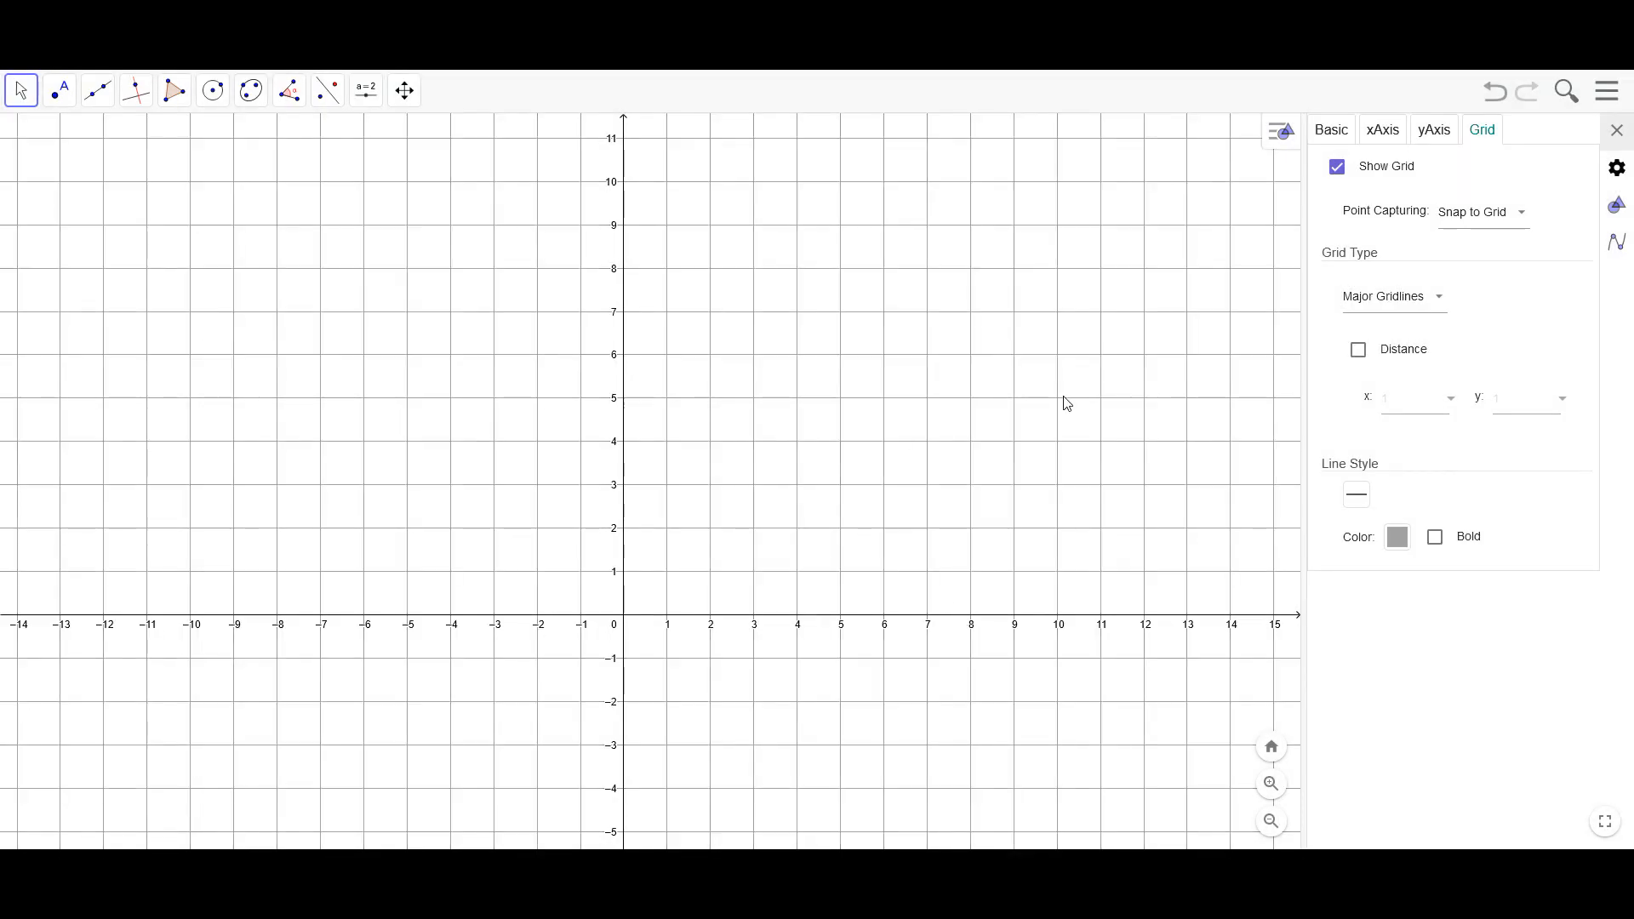
pyautogui.click(1616, 130)
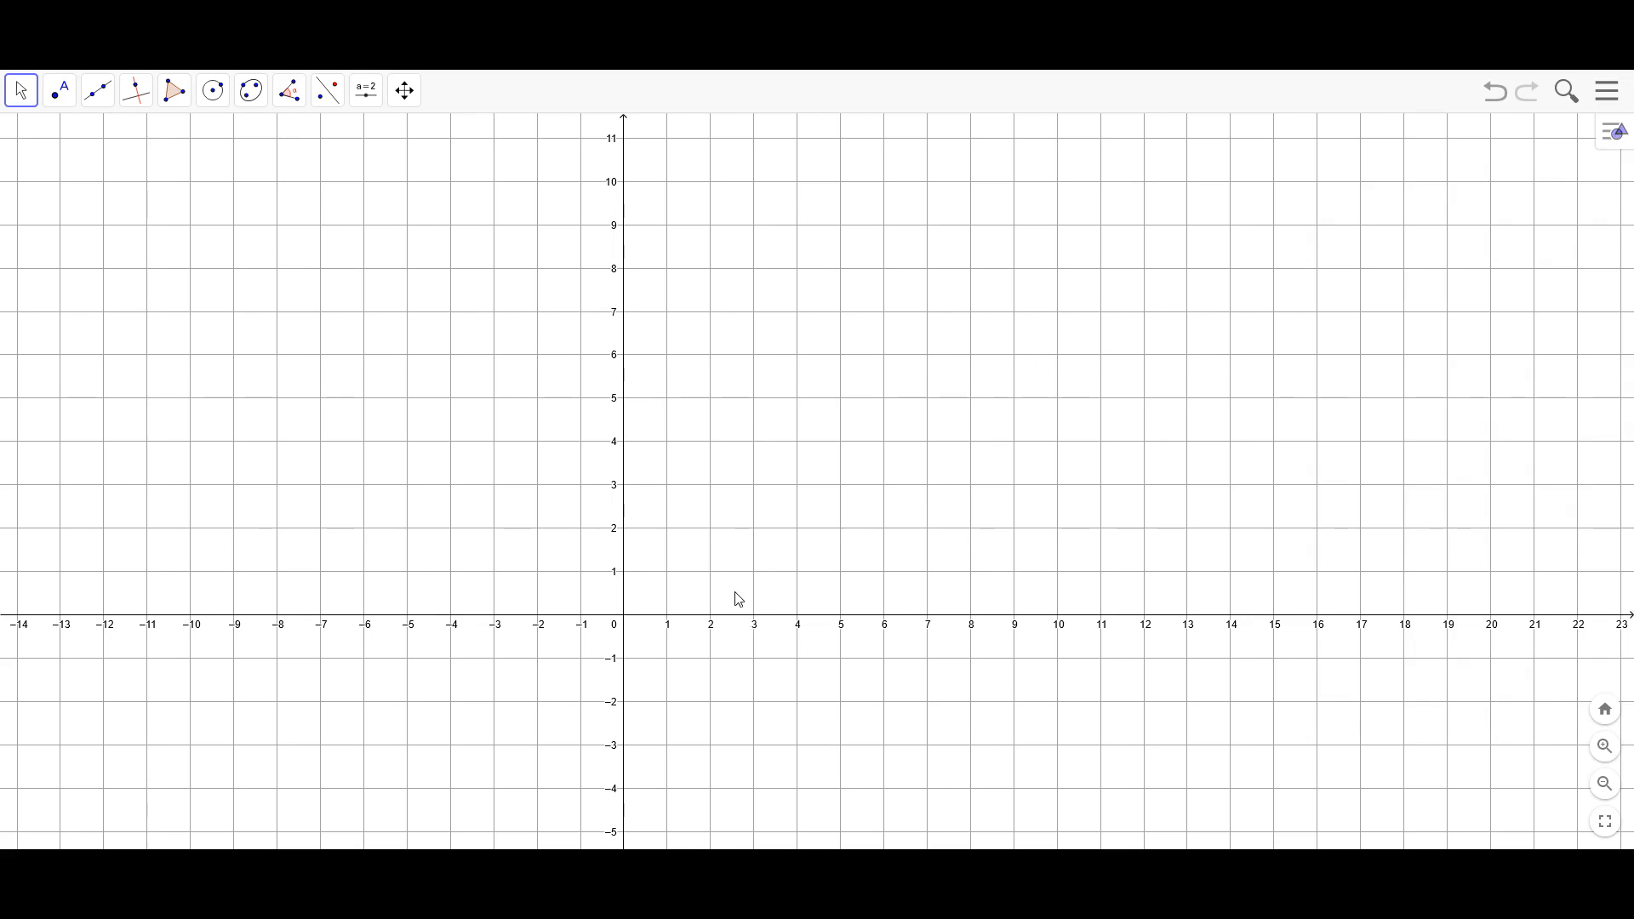
# Draw a triangle with the Polygon tool using vertices at (4, 5), (10, 5) and (6, 1)
pyautogui.scroll(-1, 745, 488)
pyautogui.moveTo(747, 487); pyautogui.dragTo(857, 443)
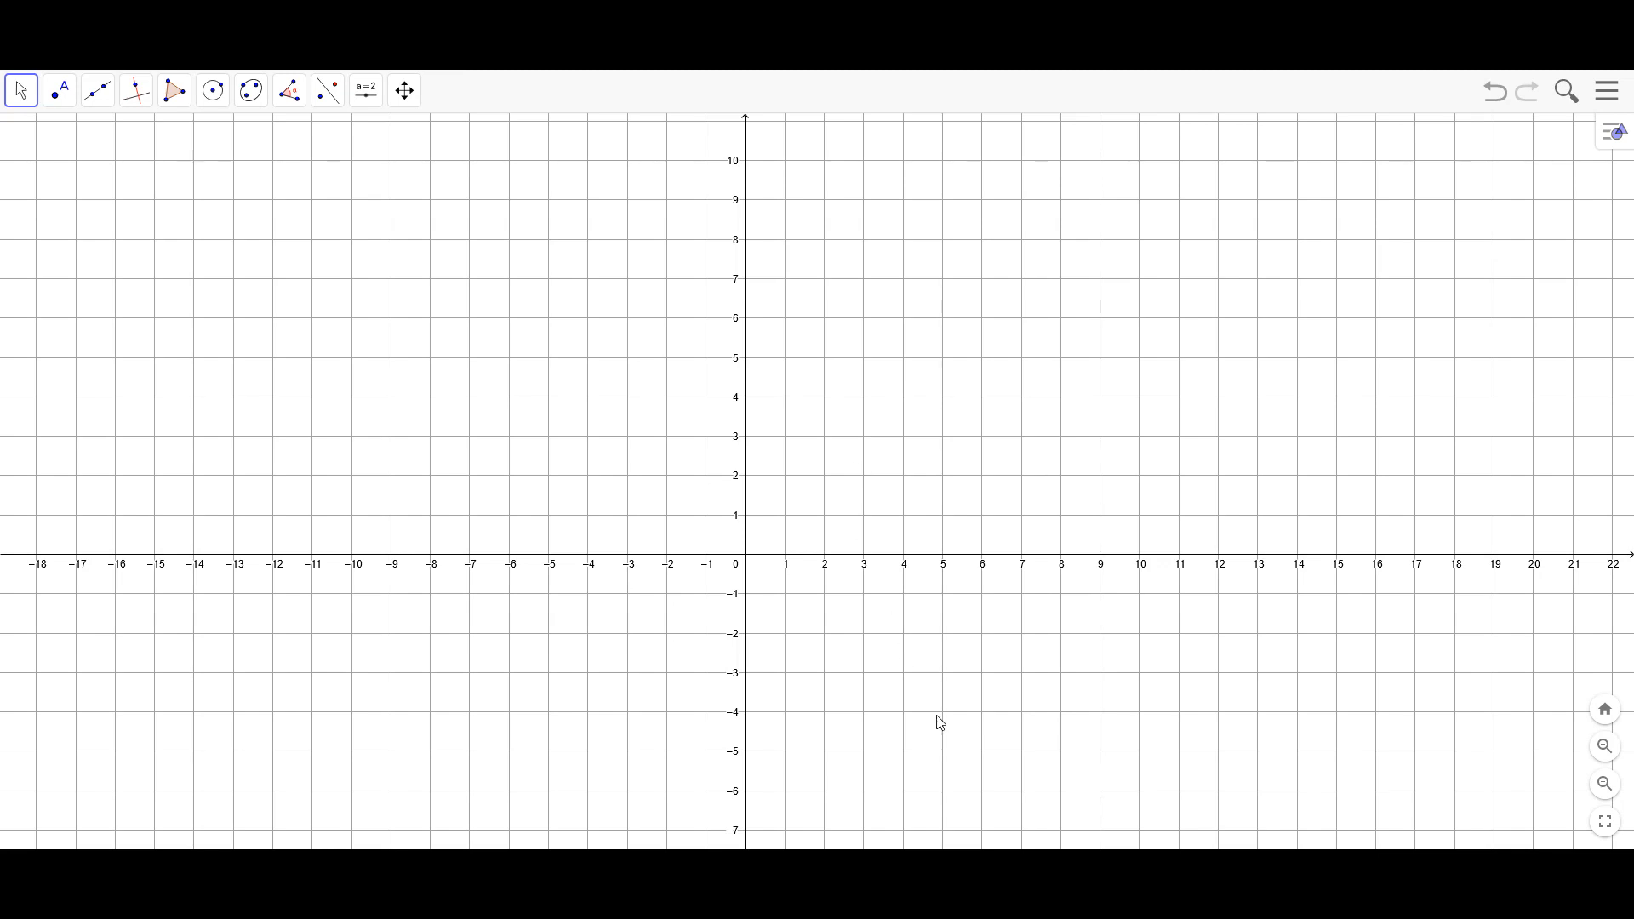
pyautogui.click(178, 99)
pyautogui.click(173, 145)
pyautogui.click(904, 357)
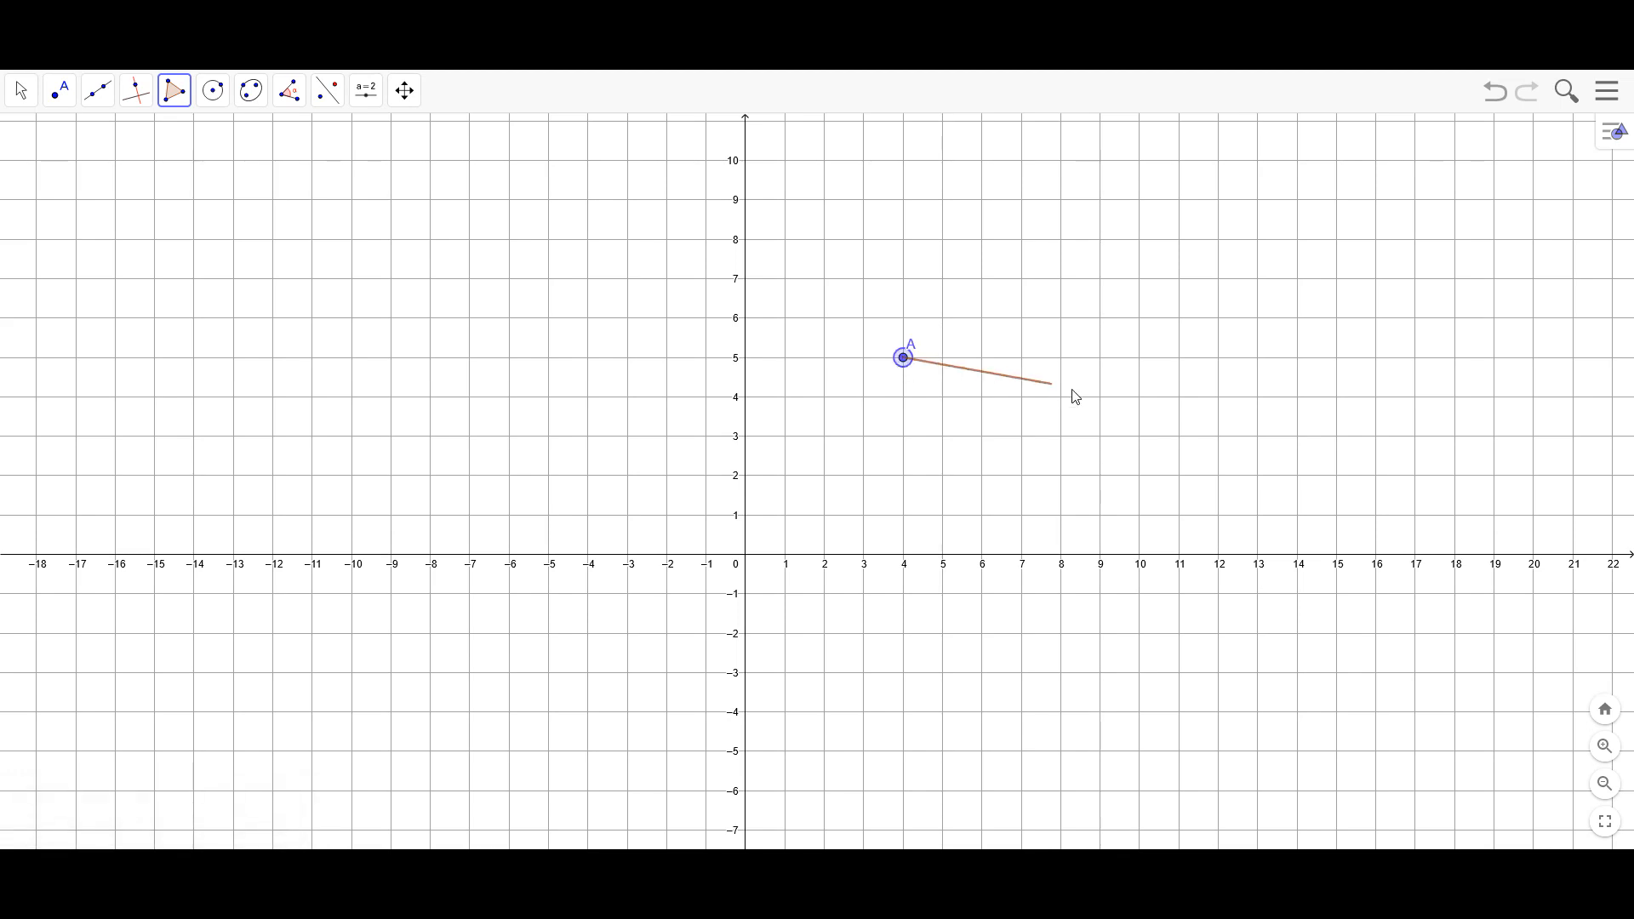
pyautogui.click(1143, 358)
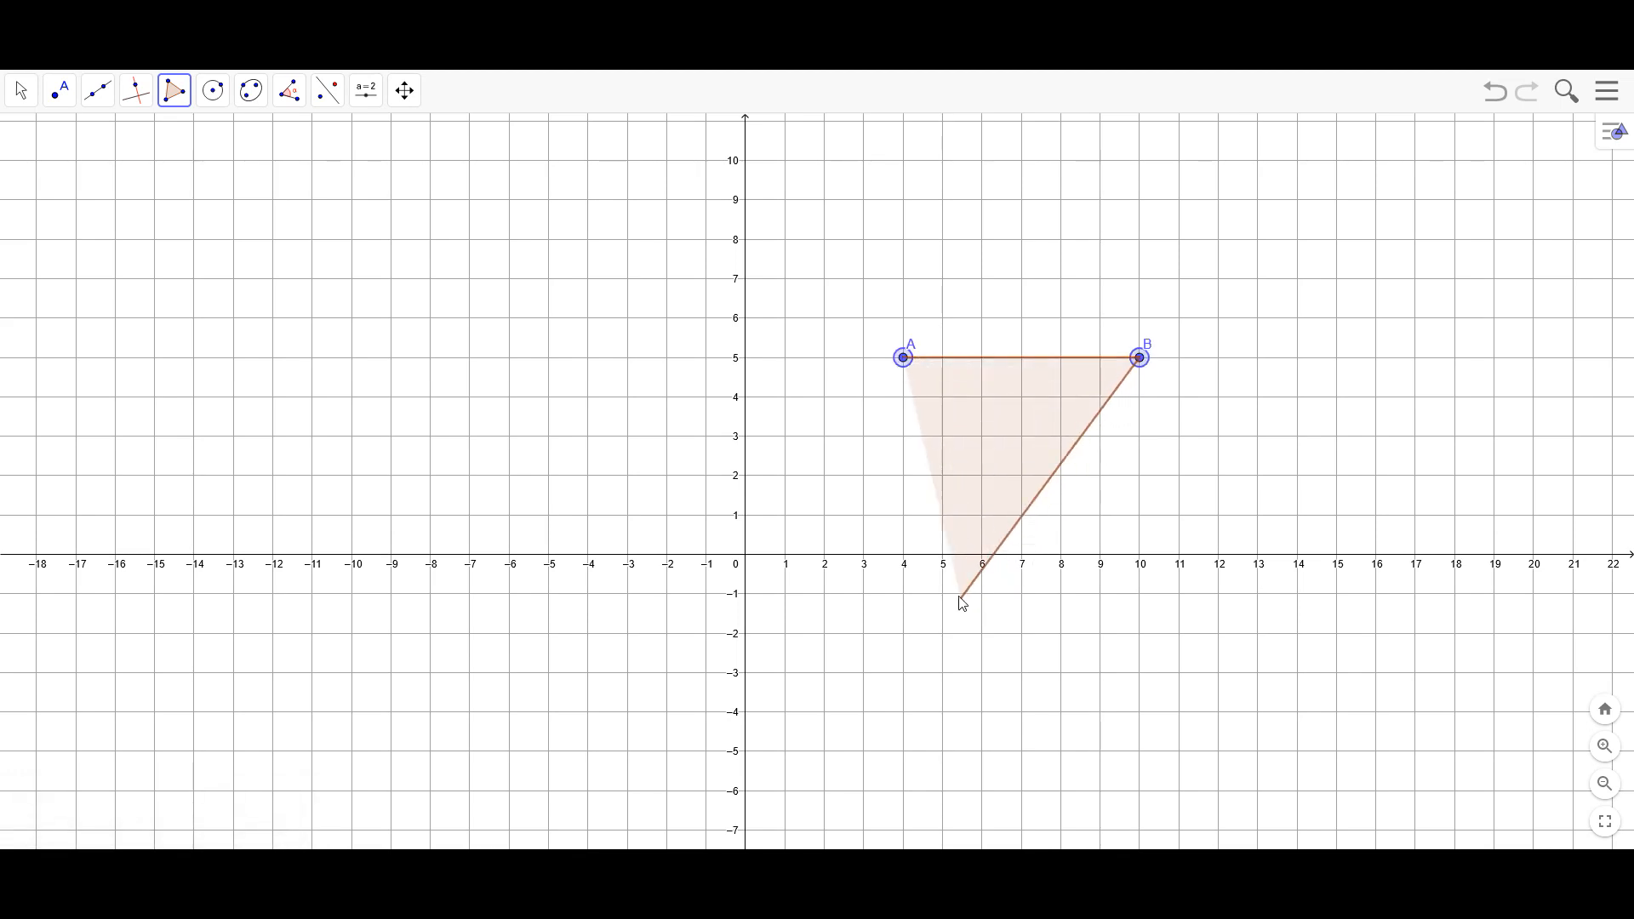
pyautogui.click(982, 516)
pyautogui.click(902, 361)
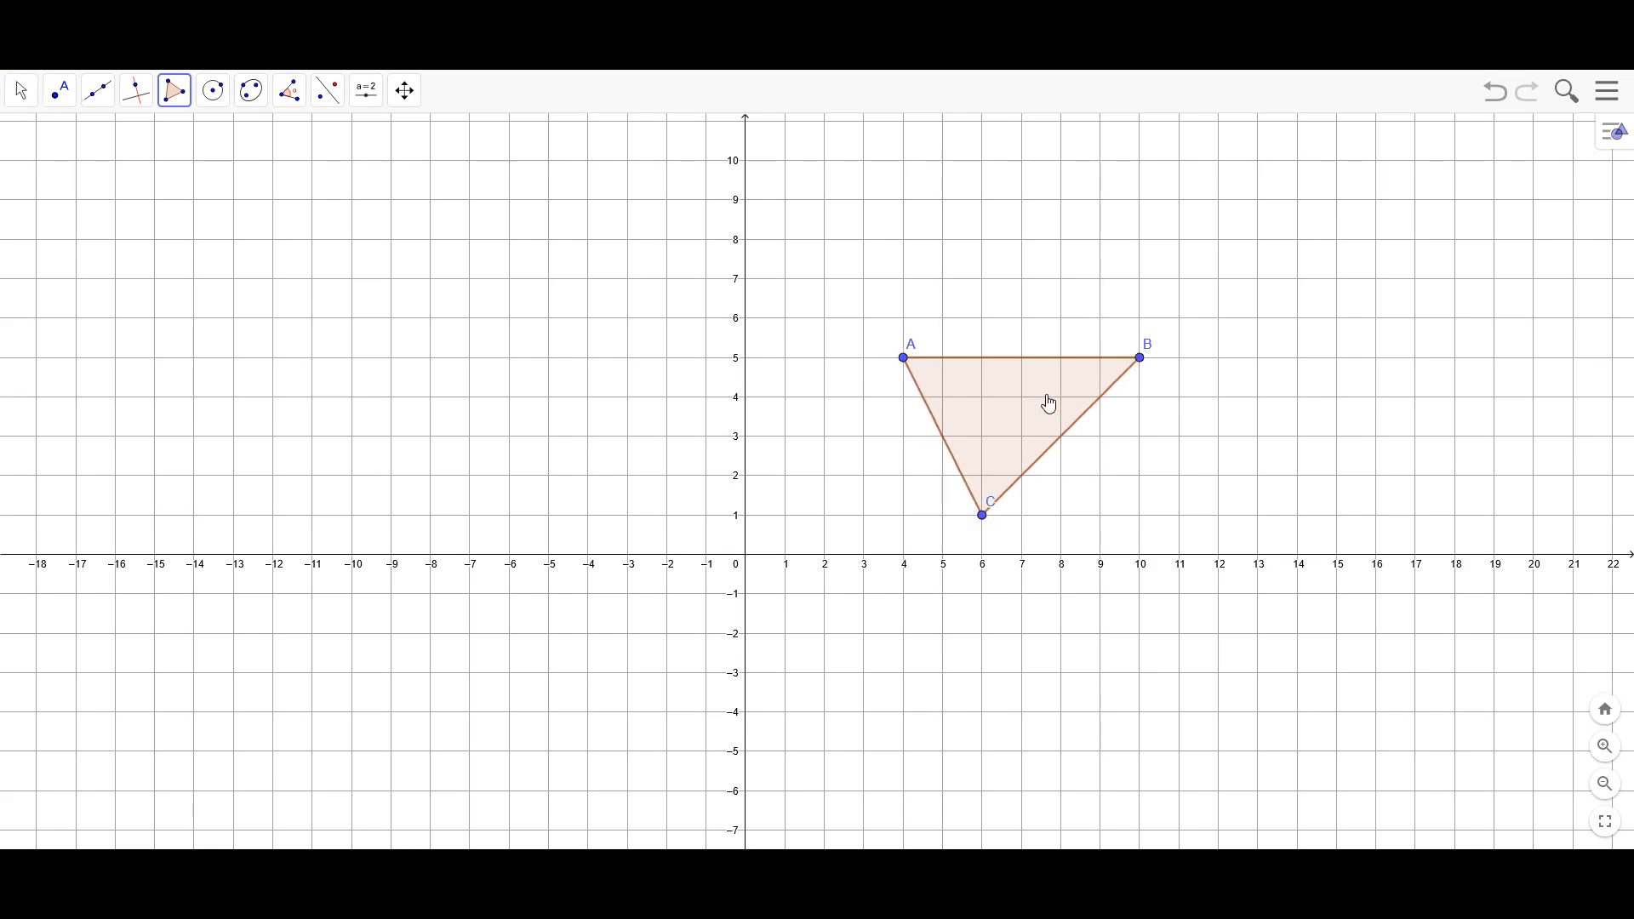
# Label the triangle's interior with its value
pyautogui.rightClick(1009, 425)
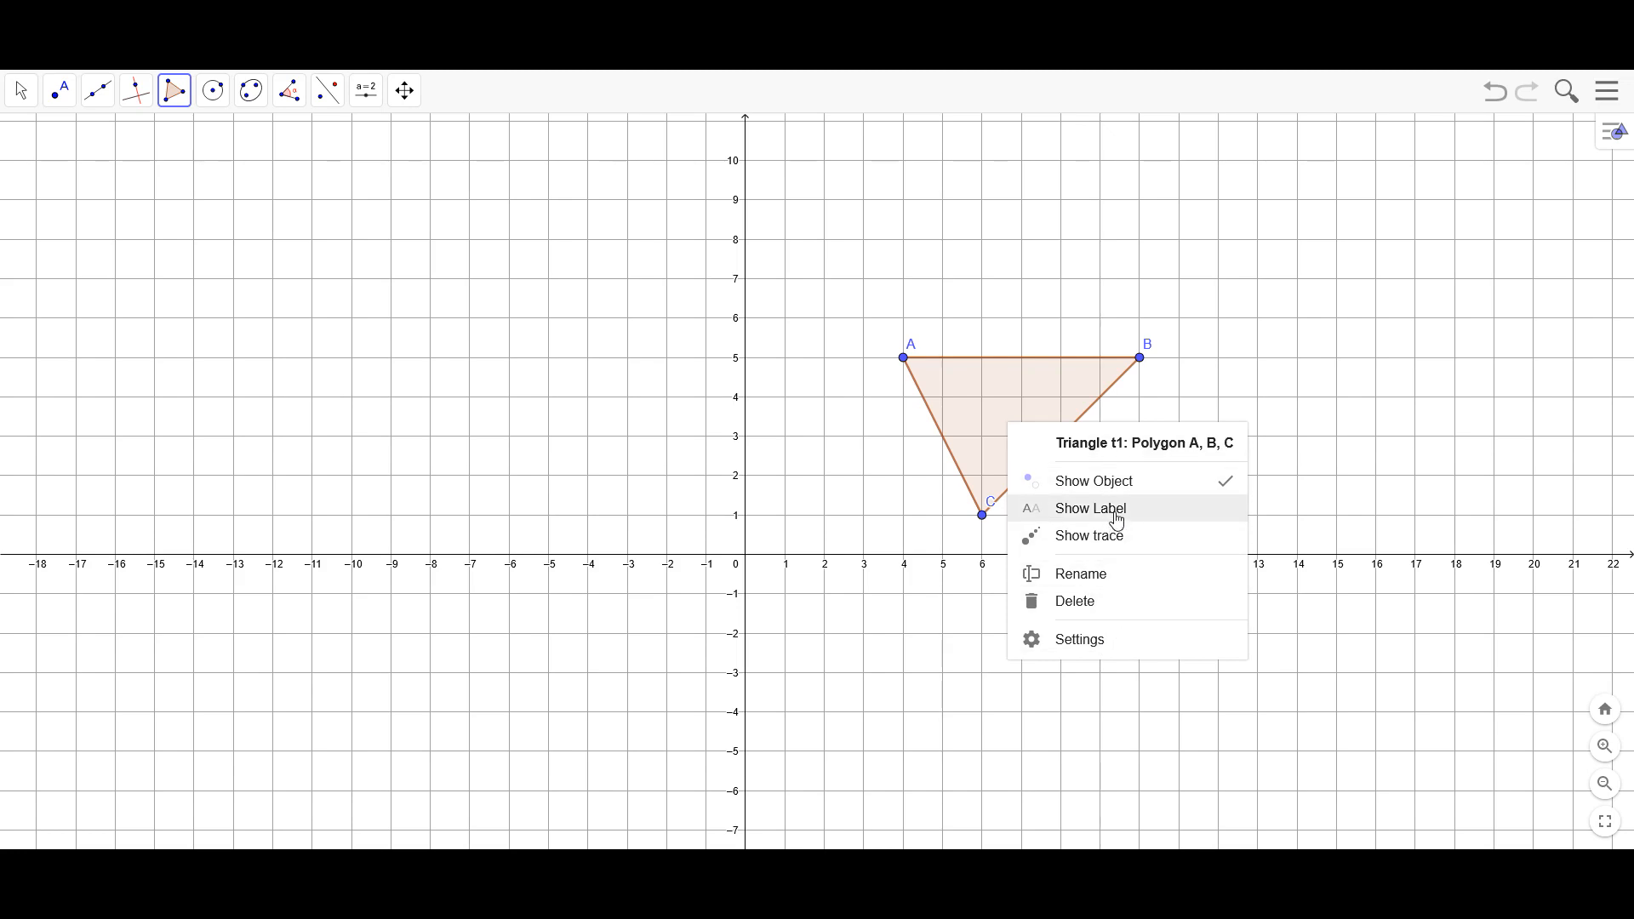
pyautogui.click(1087, 639)
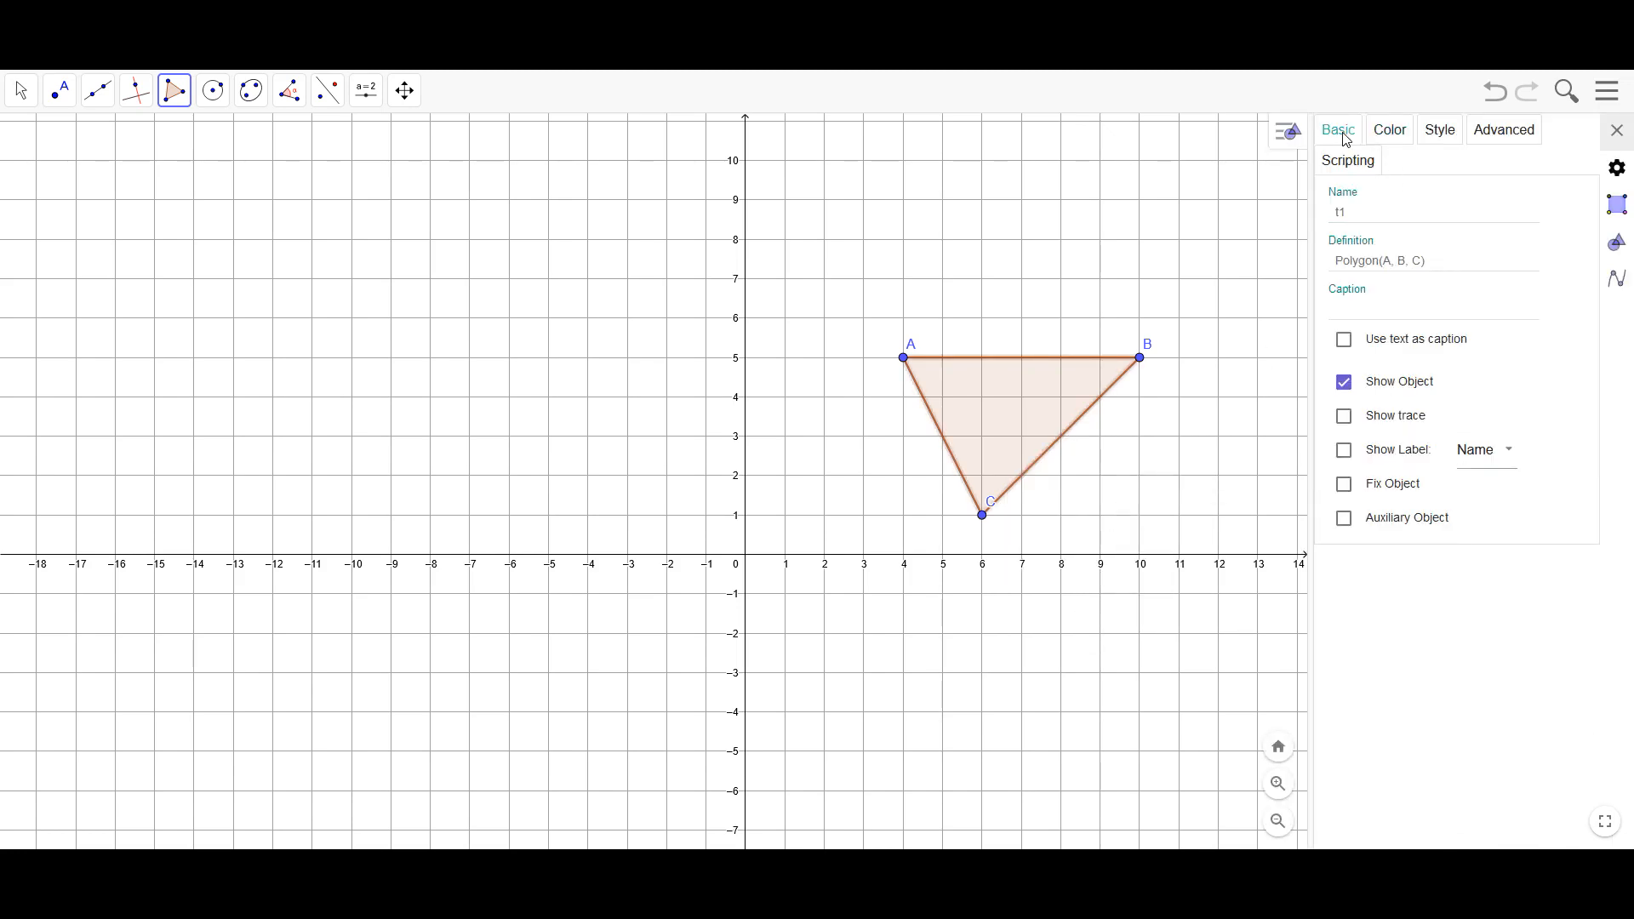
pyautogui.click(1514, 460)
pyautogui.click(1495, 505)
# Label all three sides of the triangle with their values, and deselect them
pyautogui.click(22, 90)
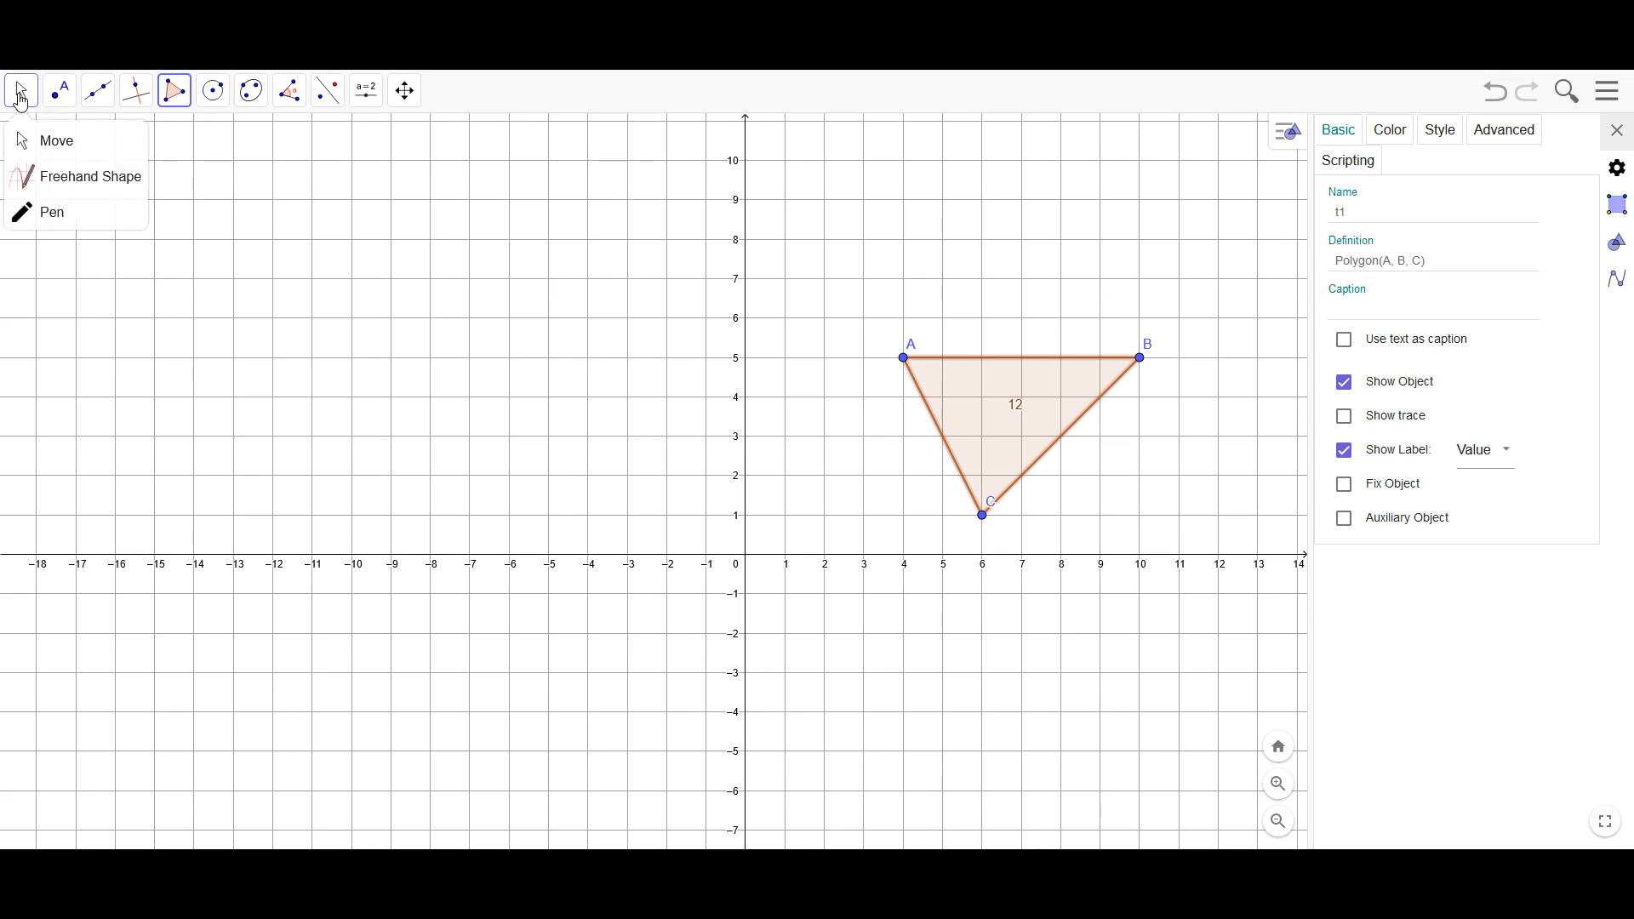
pyautogui.click(1016, 360)
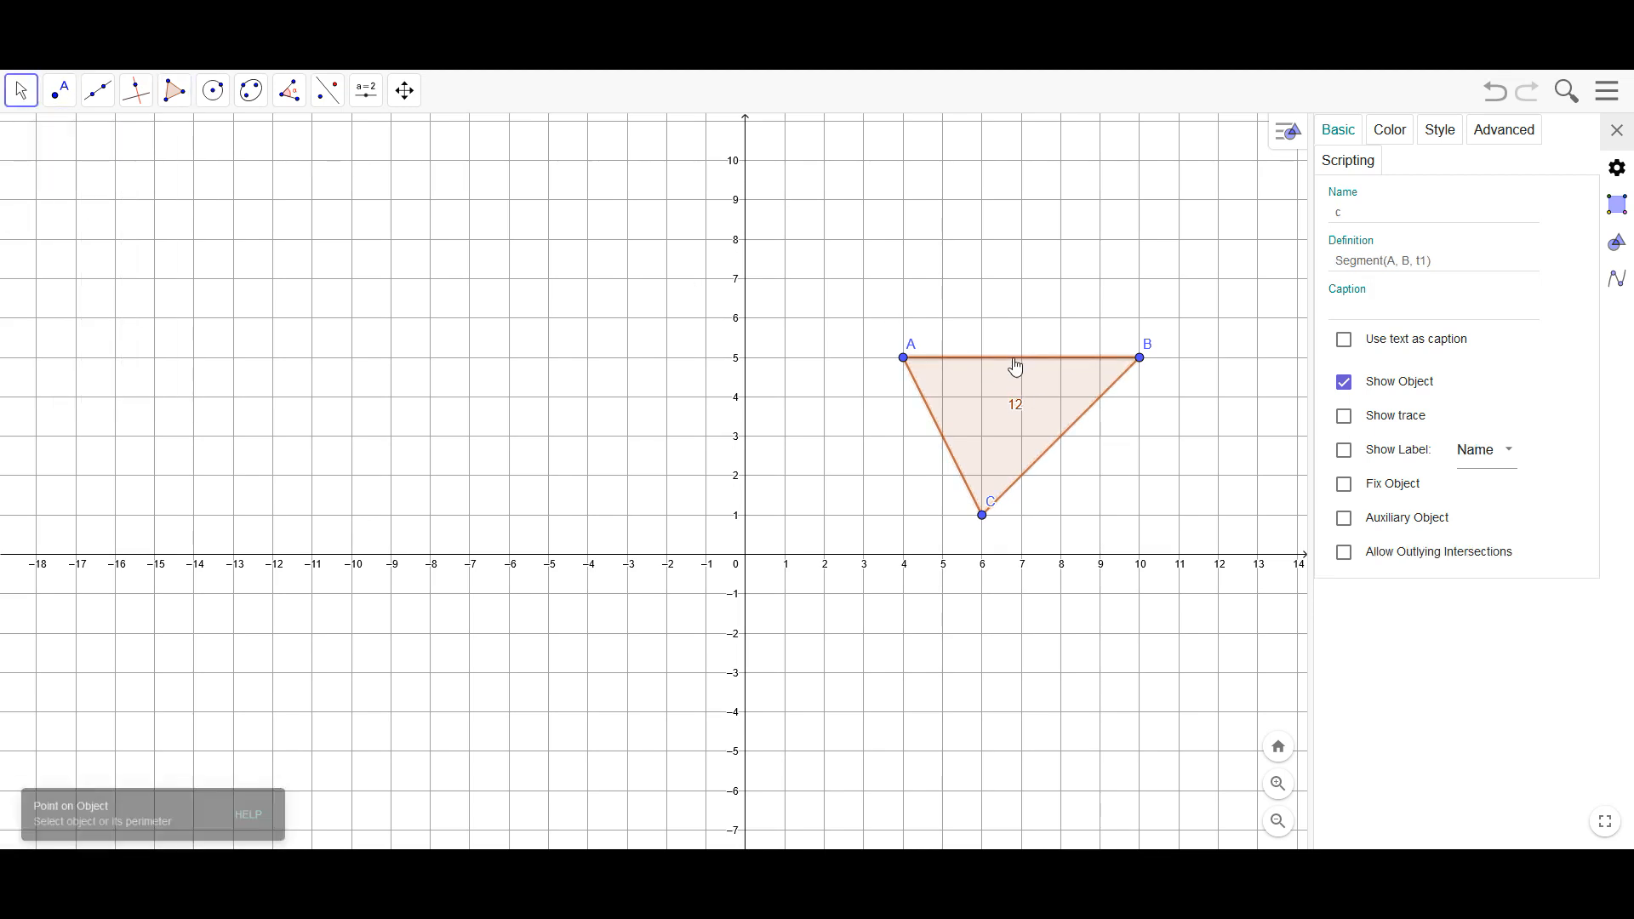
pyautogui.keyDown('ctrl'); pyautogui.click(952, 464); pyautogui.keyUp('ctrl')
pyautogui.keyDown('ctrl'); pyautogui.click(1056, 460); pyautogui.keyUp('ctrl')
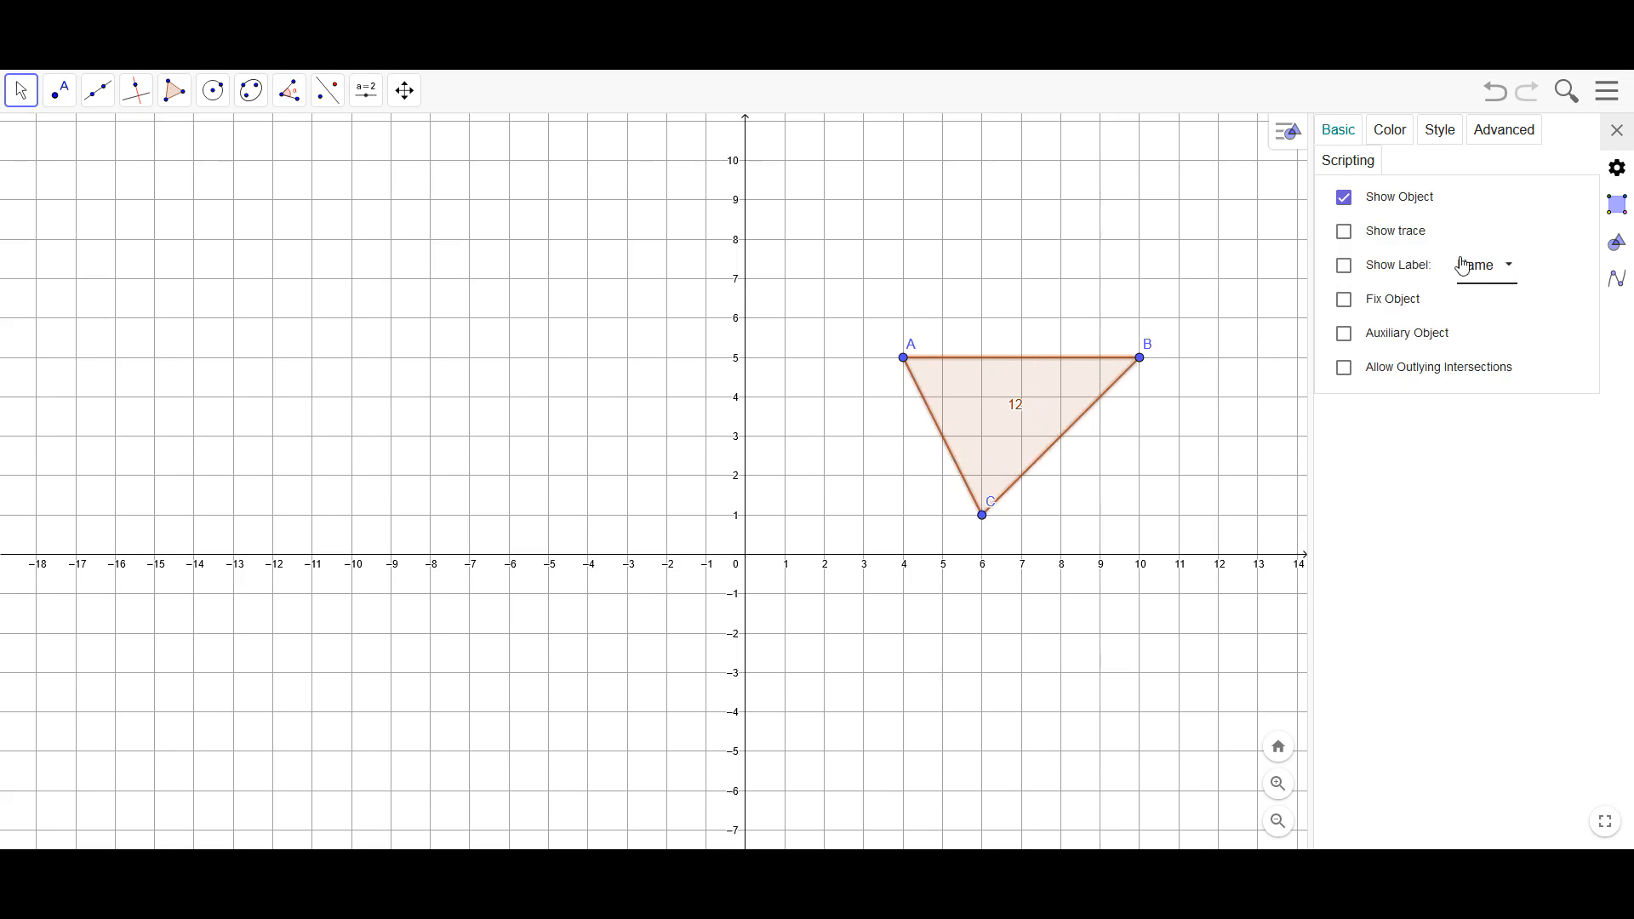
pyautogui.click(1505, 266)
pyautogui.click(1495, 322)
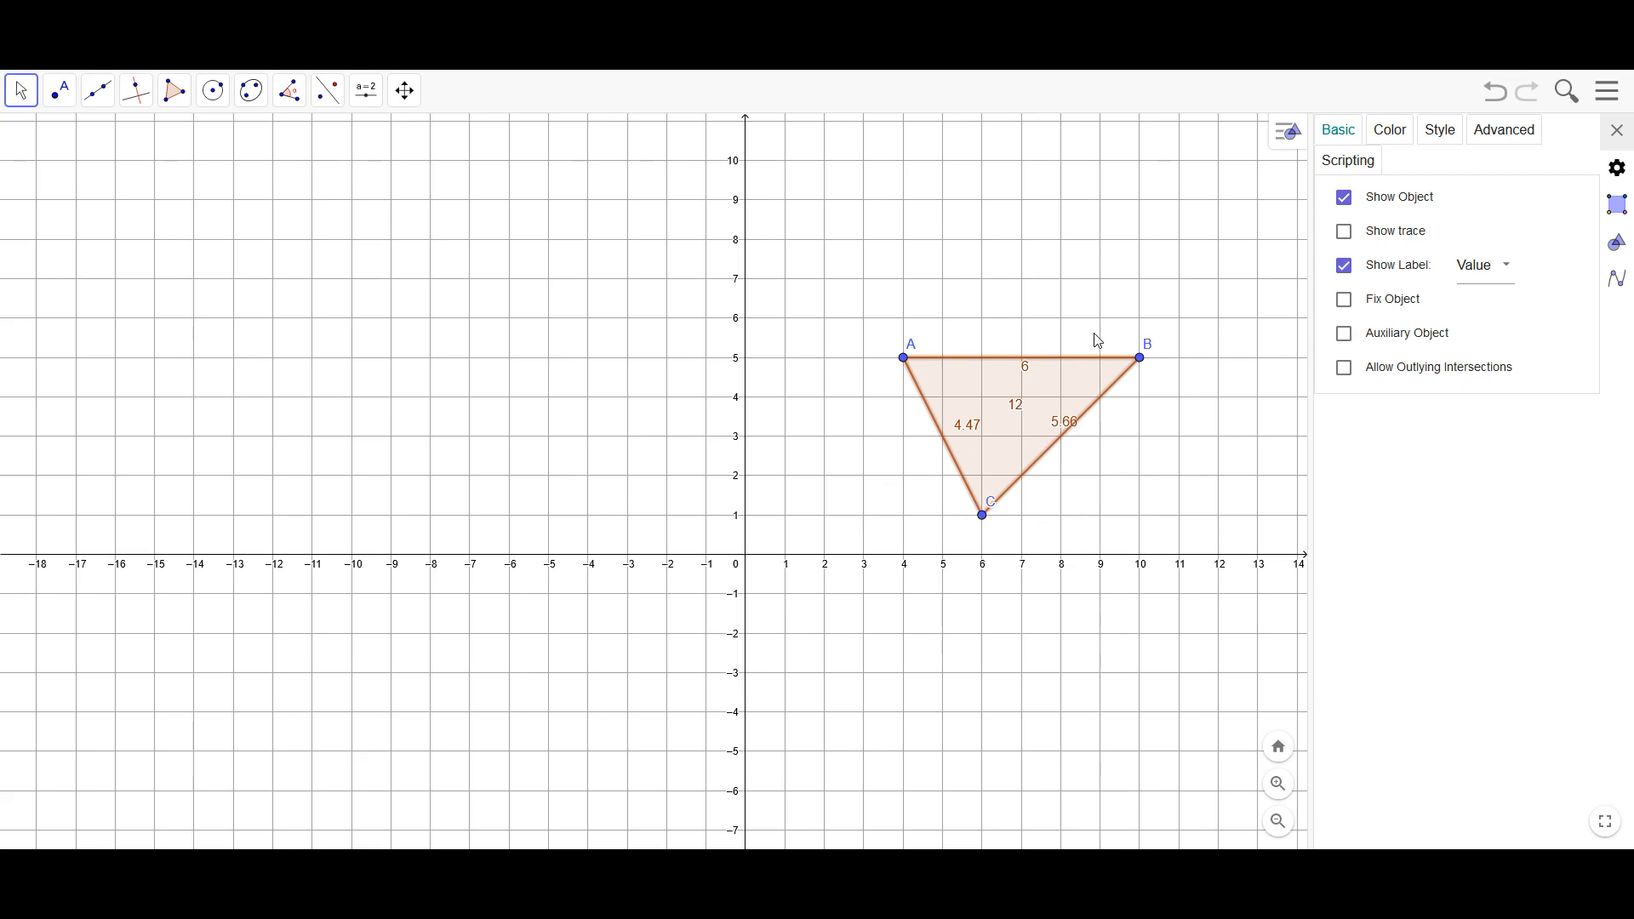
pyautogui.click(1128, 183)
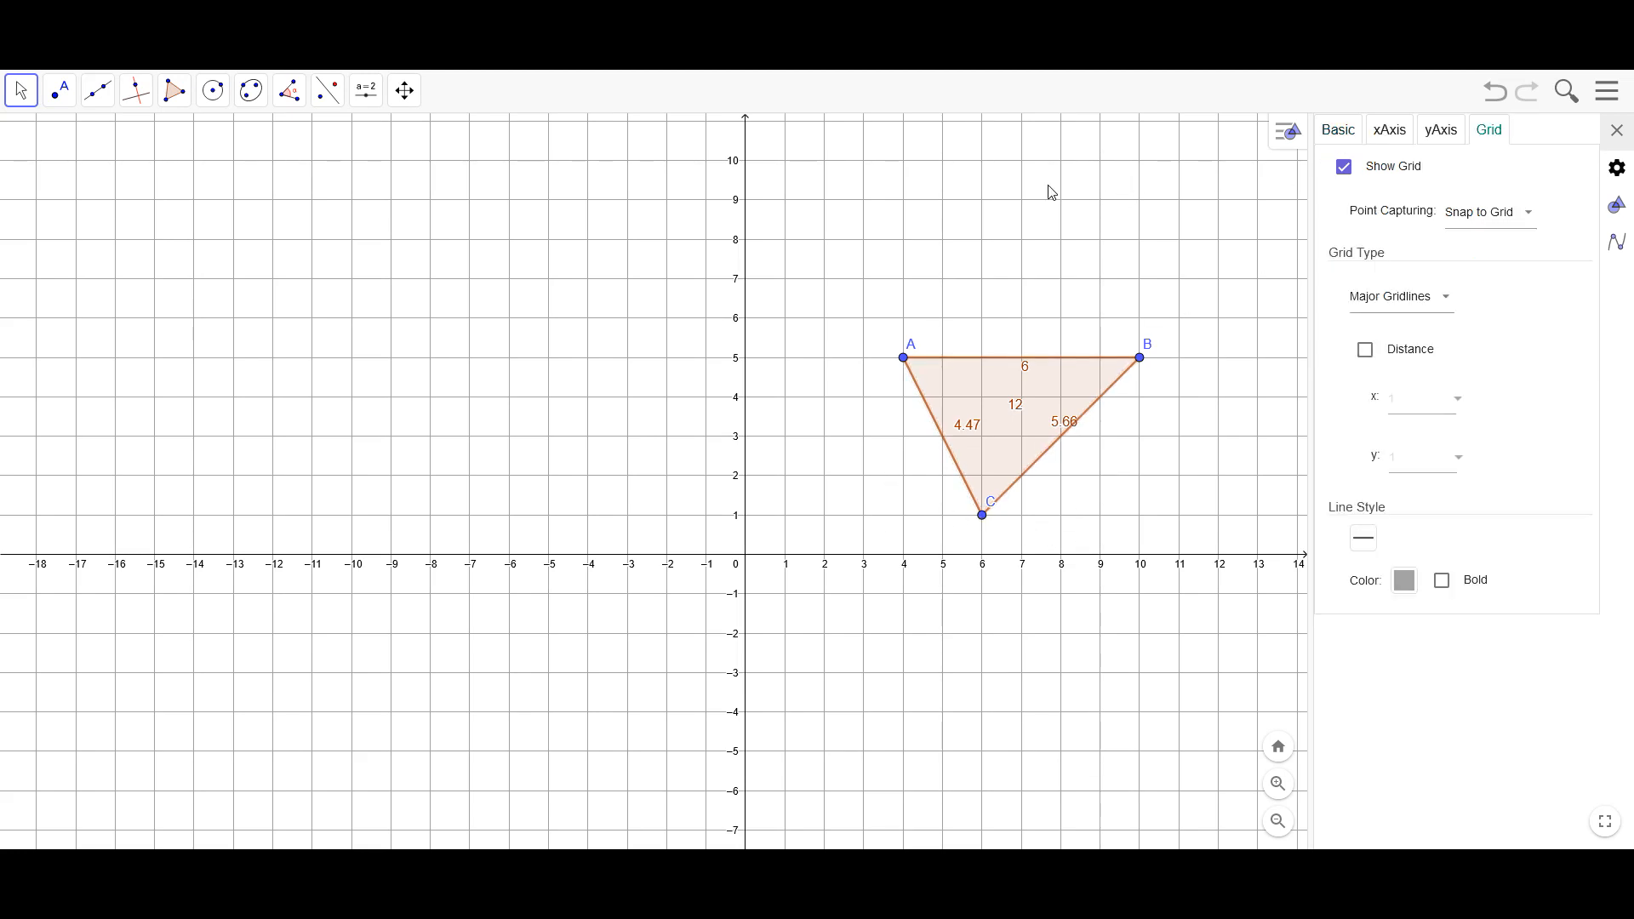
# Move the three side-length labels outside the triangle and shift the area label slightly up and left within it
pyautogui.click(23, 93)
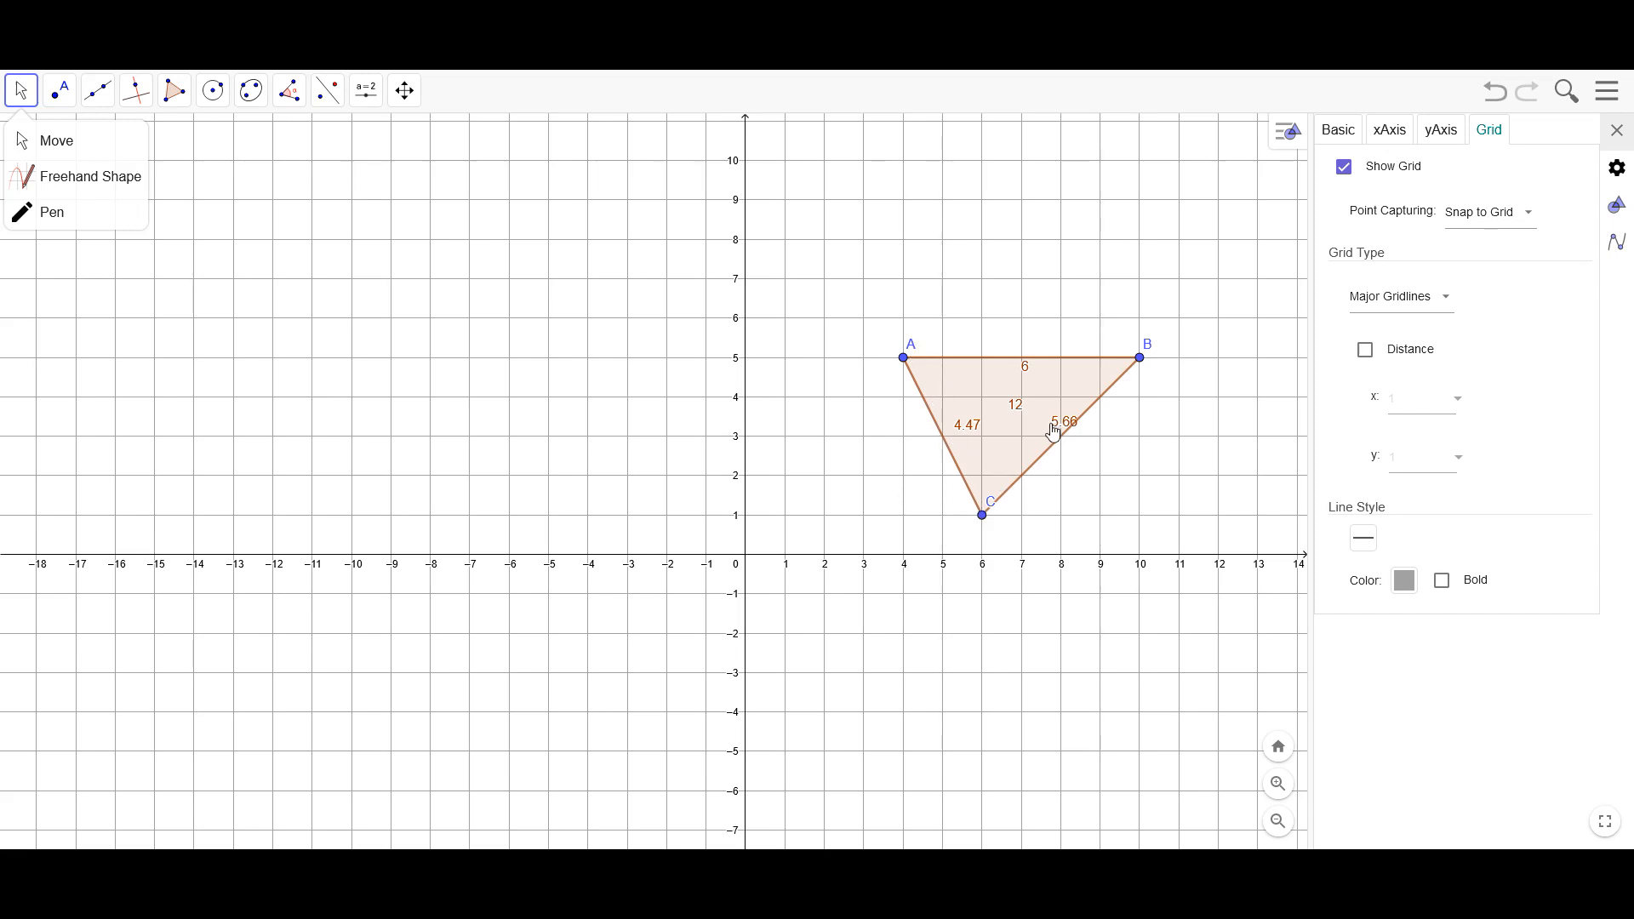
pyautogui.moveTo(1078, 432); pyautogui.dragTo(1104, 453)
pyautogui.moveTo(970, 442); pyautogui.dragTo(912, 463)
pyautogui.moveTo(1033, 369); pyautogui.dragTo(1030, 332)
pyautogui.moveTo(1013, 415)
pyautogui.mouseDown()
pyautogui.moveTo(985, 417)
pyautogui.moveTo(999, 391)
pyautogui.mouseUp()
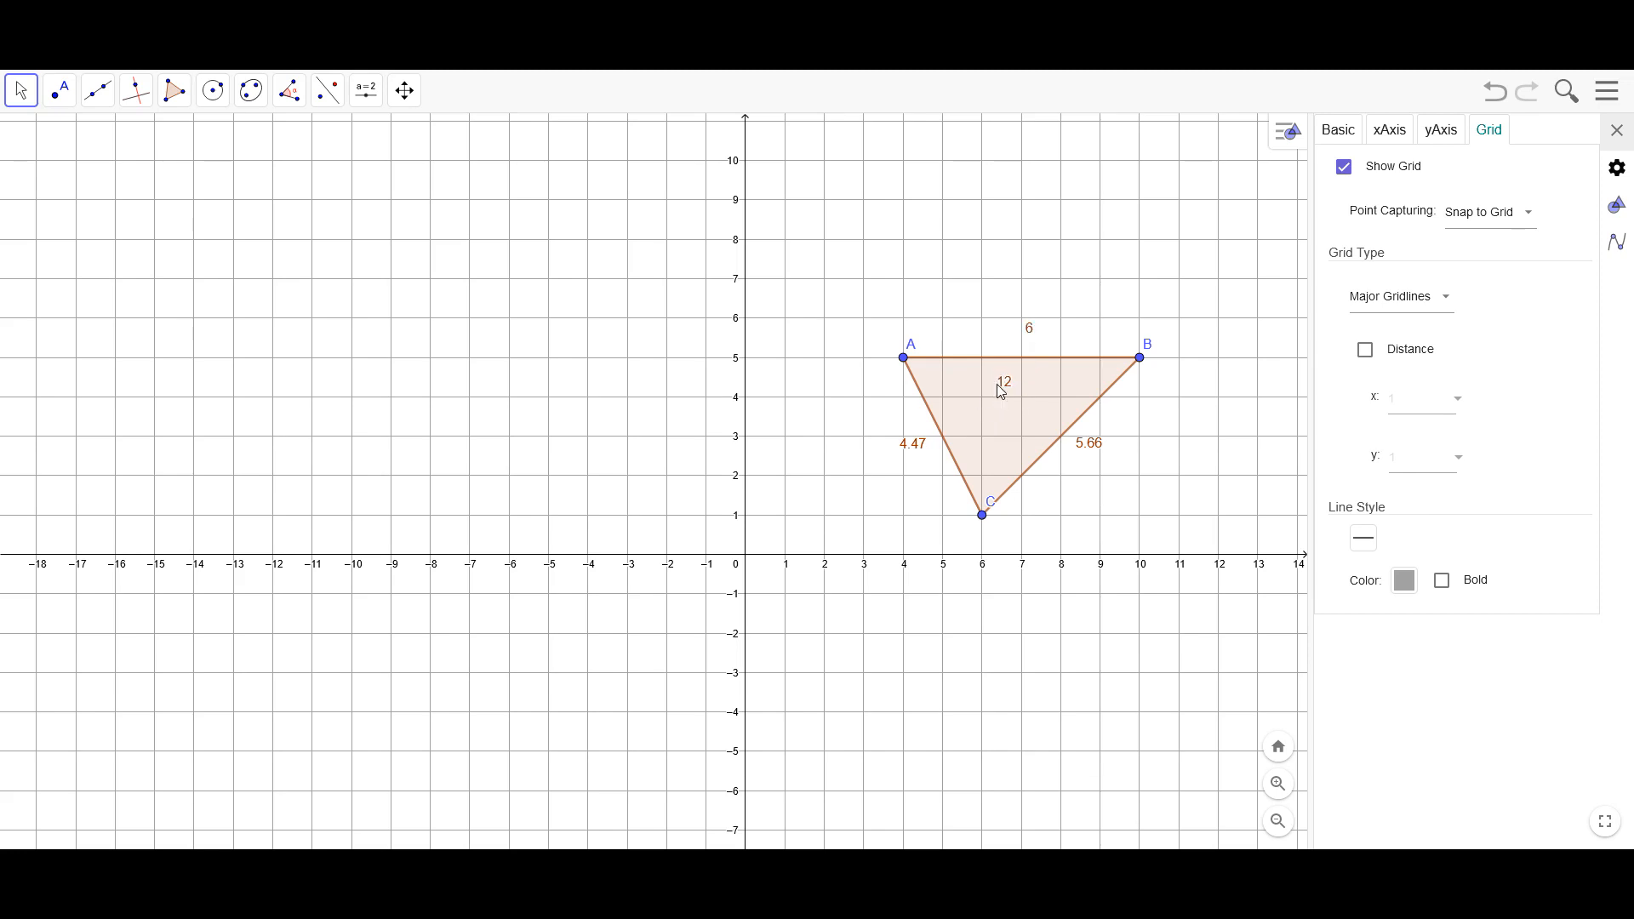
# Reshape the triangle by moving vertex A to (5, 4), B to (7, 5) and C to (9, 1)
pyautogui.moveTo(901, 365); pyautogui.dragTo(946, 403)
pyautogui.moveTo(1141, 360); pyautogui.dragTo(1022, 366)
pyautogui.moveTo(982, 527); pyautogui.dragTo(1105, 527)
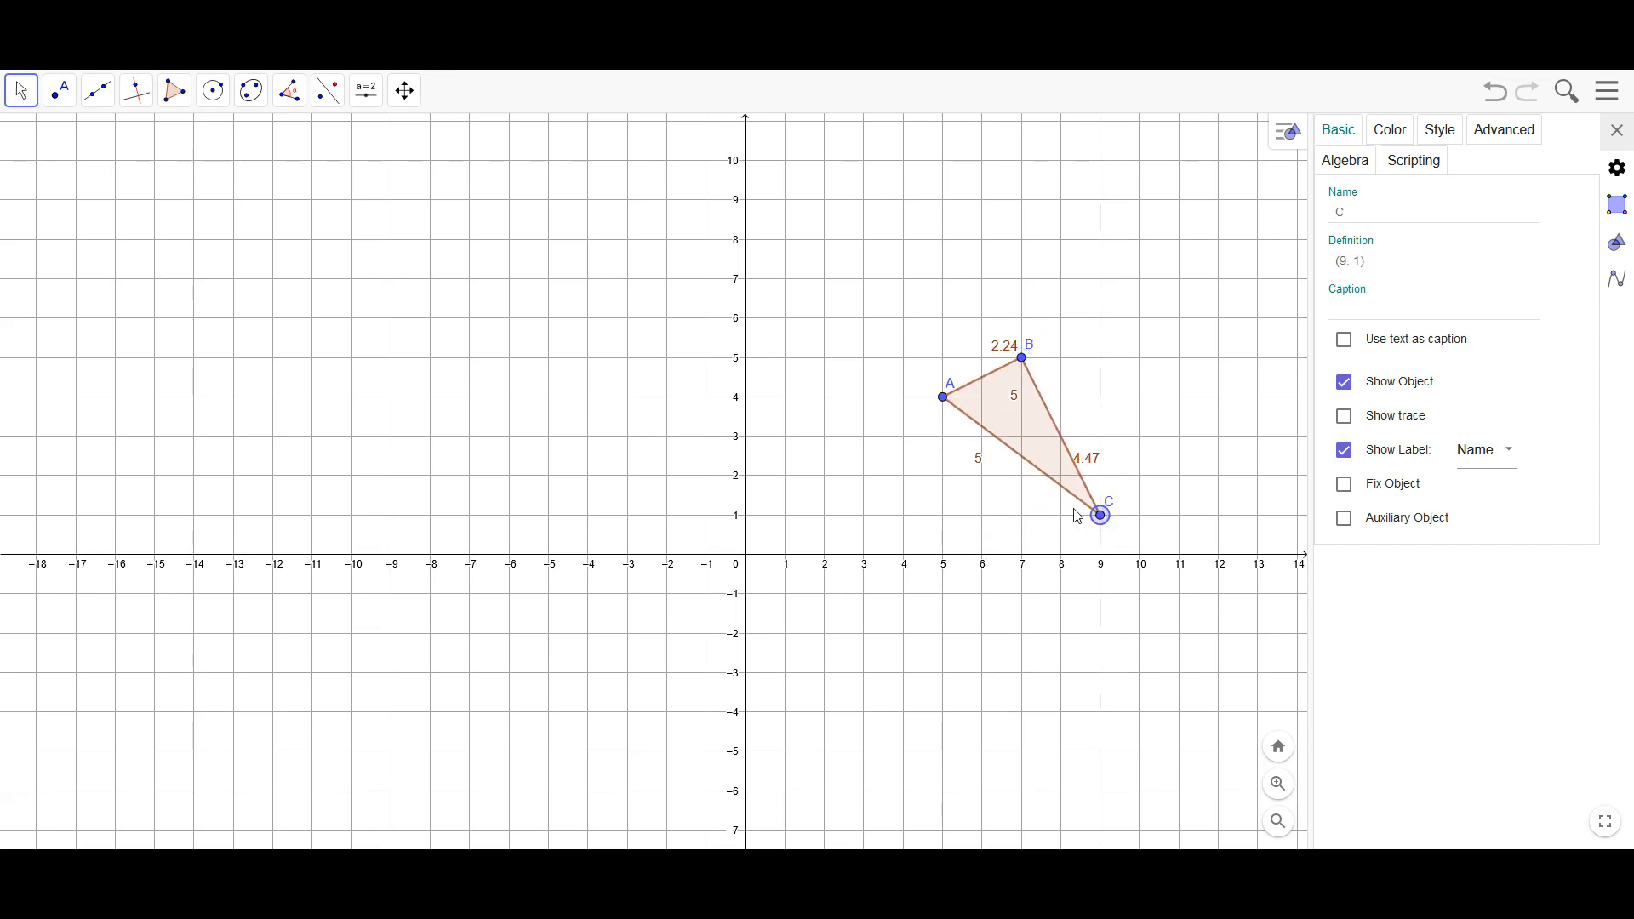
# Reshape the triangle by moving vertex A to (4, 3), B to (4, 6) and C to (9, 4)
pyautogui.moveTo(942, 407); pyautogui.dragTo(901, 445)
pyautogui.moveTo(1022, 357); pyautogui.dragTo(904, 320)
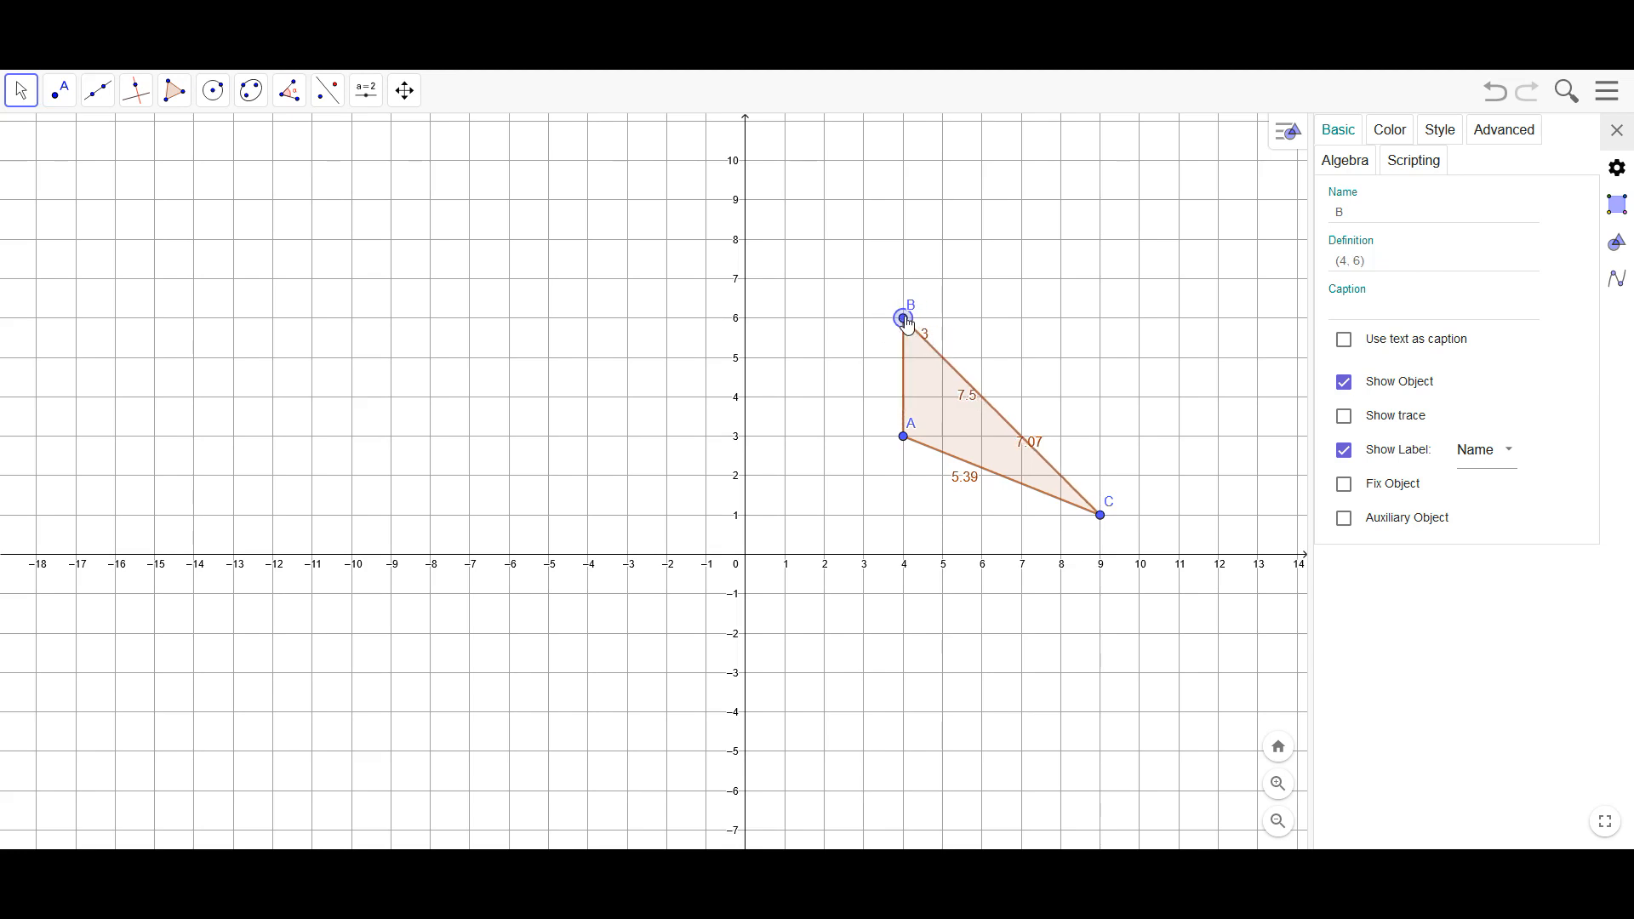
pyautogui.moveTo(1097, 517); pyautogui.dragTo(1104, 409)
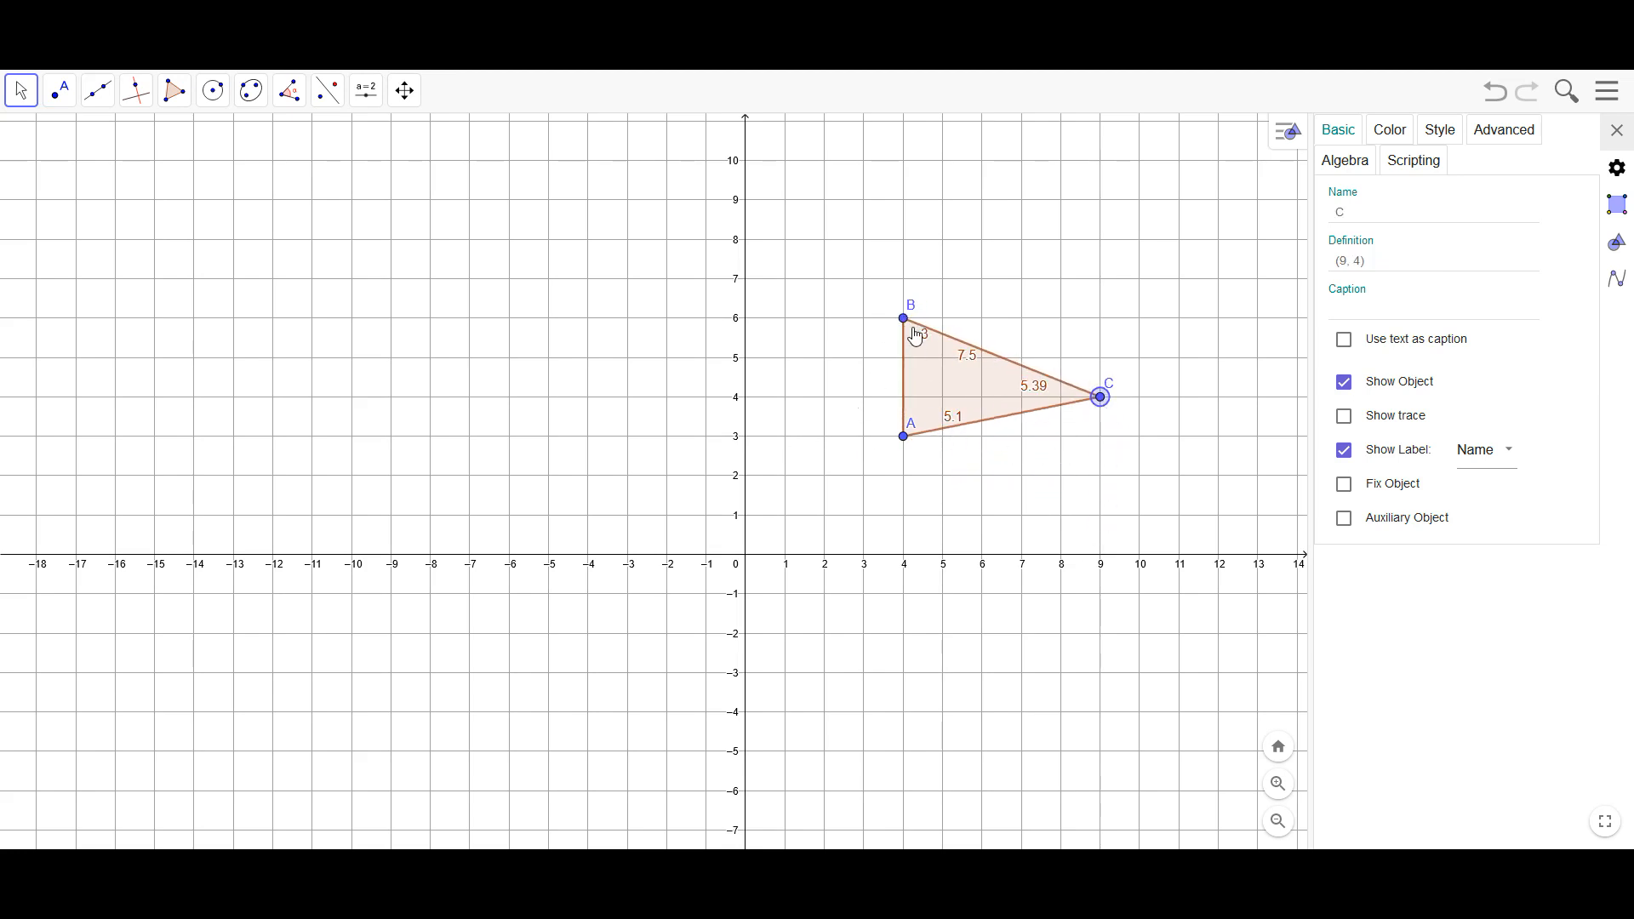
# Make a right triangle with B at (4, 5) and C at (7, 3), and an isosceles one with B at (5, 6) and A at (3, 3)
pyautogui.moveTo(904, 320); pyautogui.dragTo(904, 361)
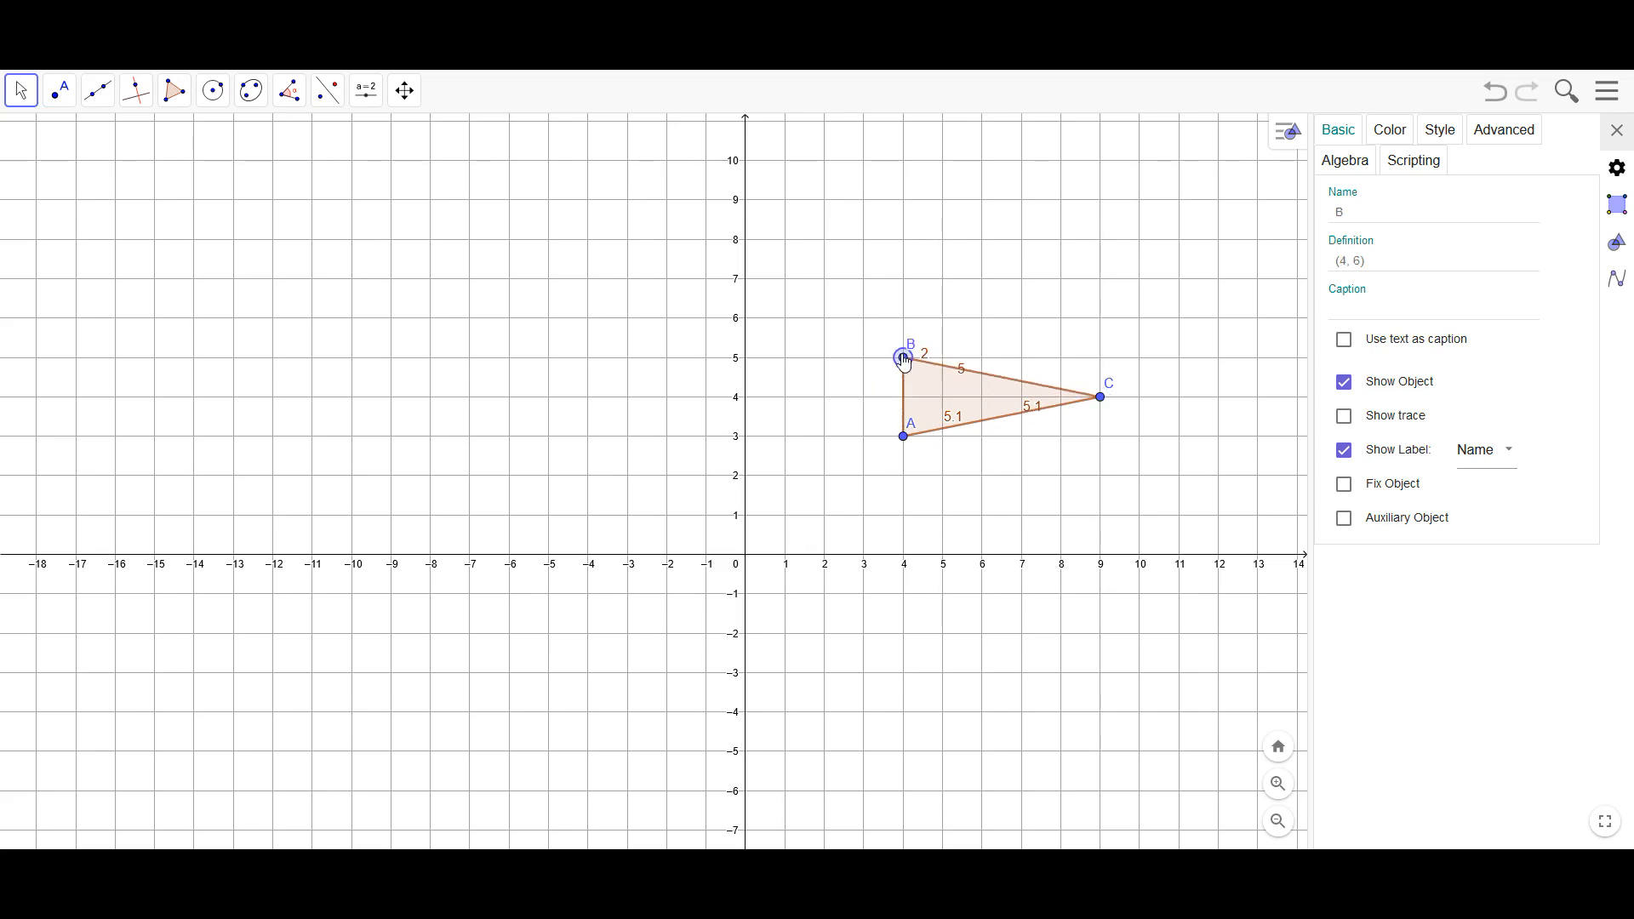
pyautogui.moveTo(1101, 398); pyautogui.dragTo(1022, 437)
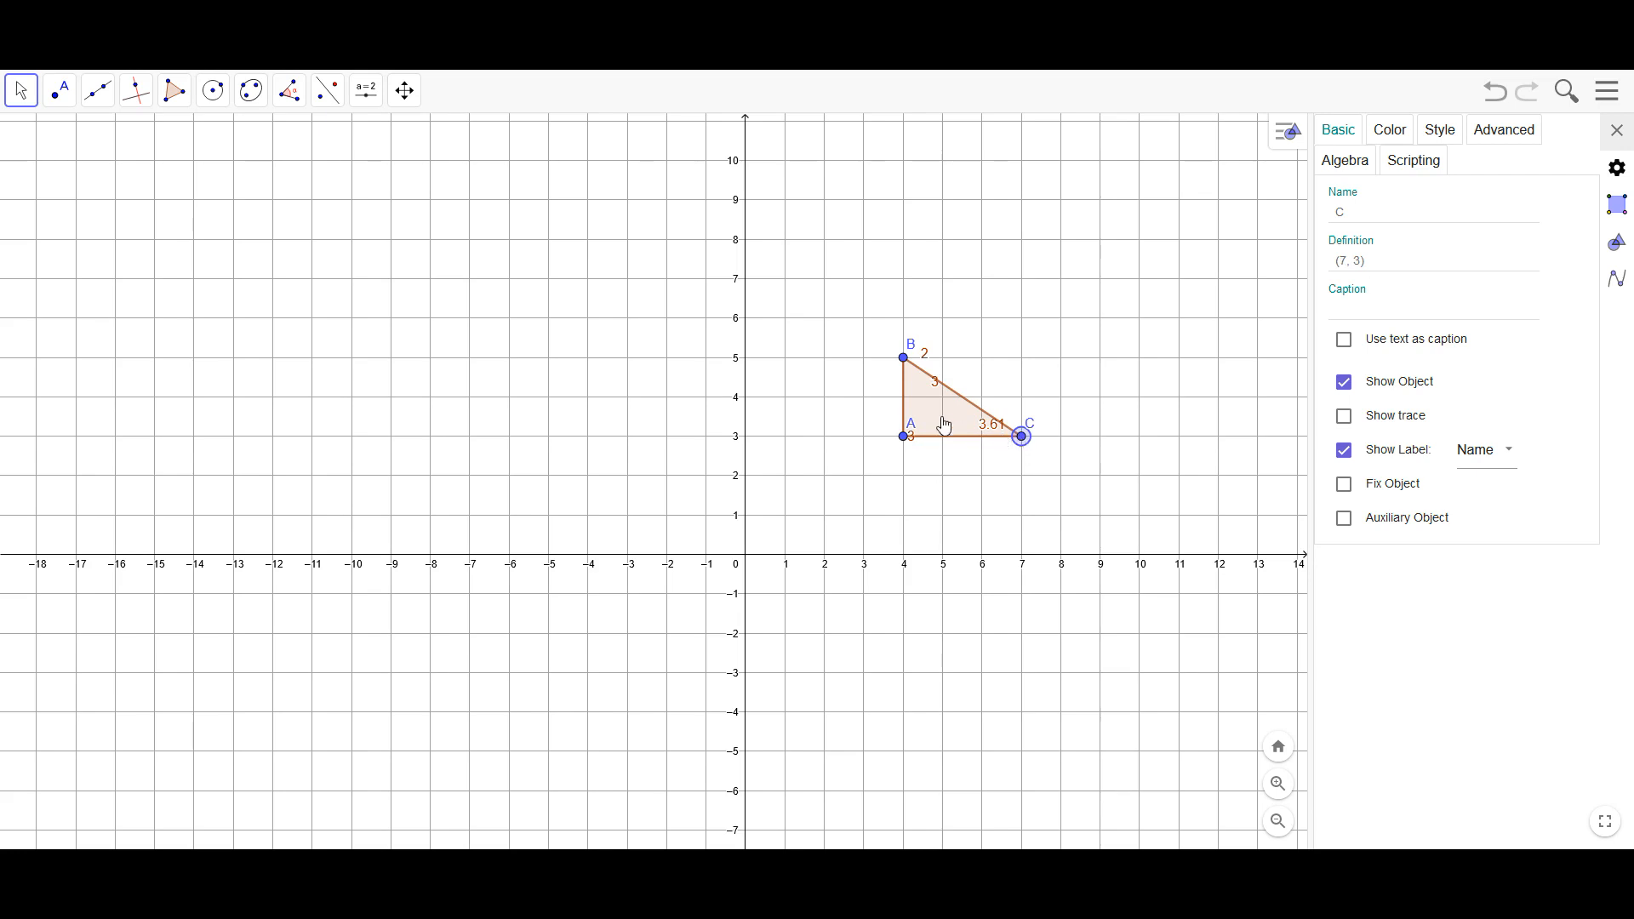
pyautogui.moveTo(909, 368); pyautogui.dragTo(945, 330)
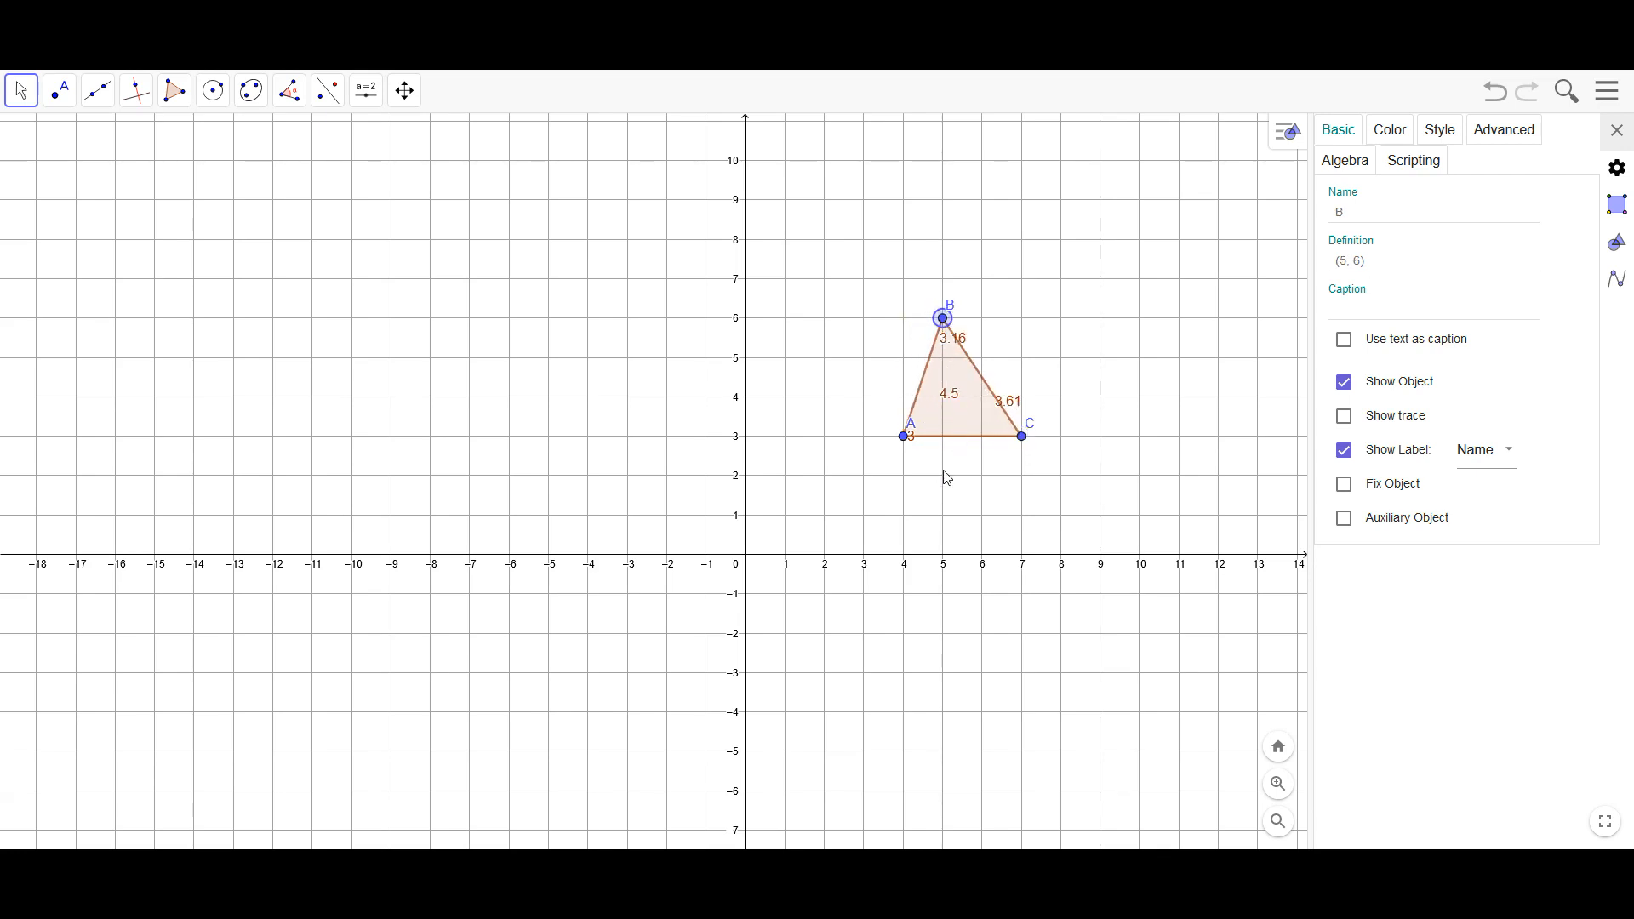
pyautogui.moveTo(905, 447); pyautogui.dragTo(867, 451)
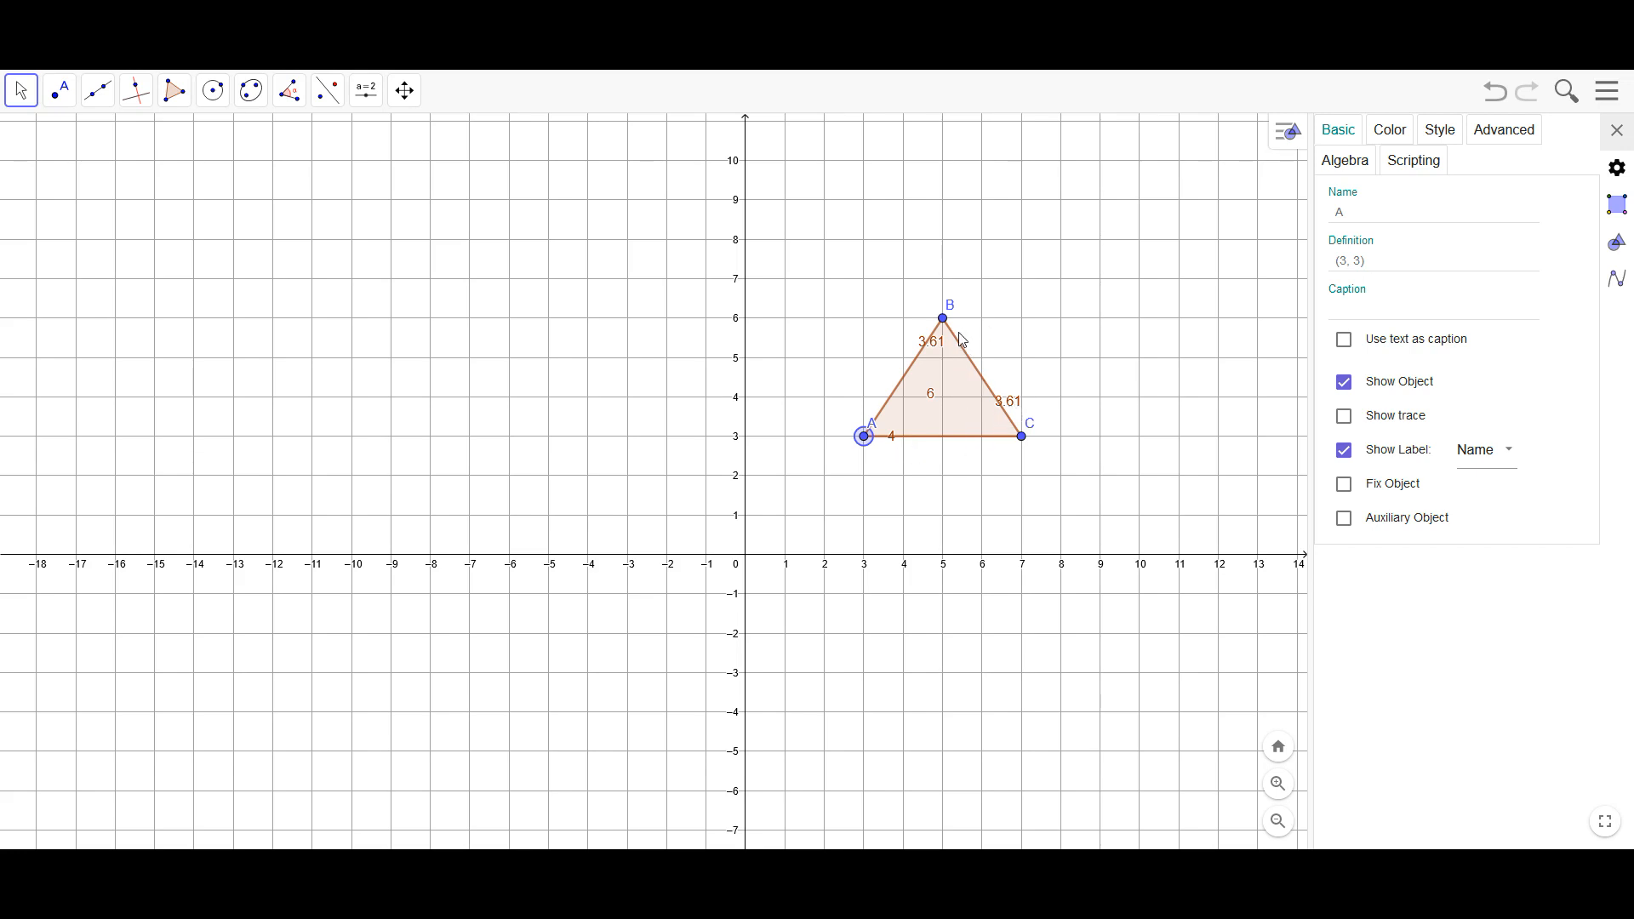
# Try vertex B at (3, 7) and (6, 6), close the settings, and move B to about (4, 5.2)
pyautogui.moveTo(945, 329); pyautogui.dragTo(866, 286)
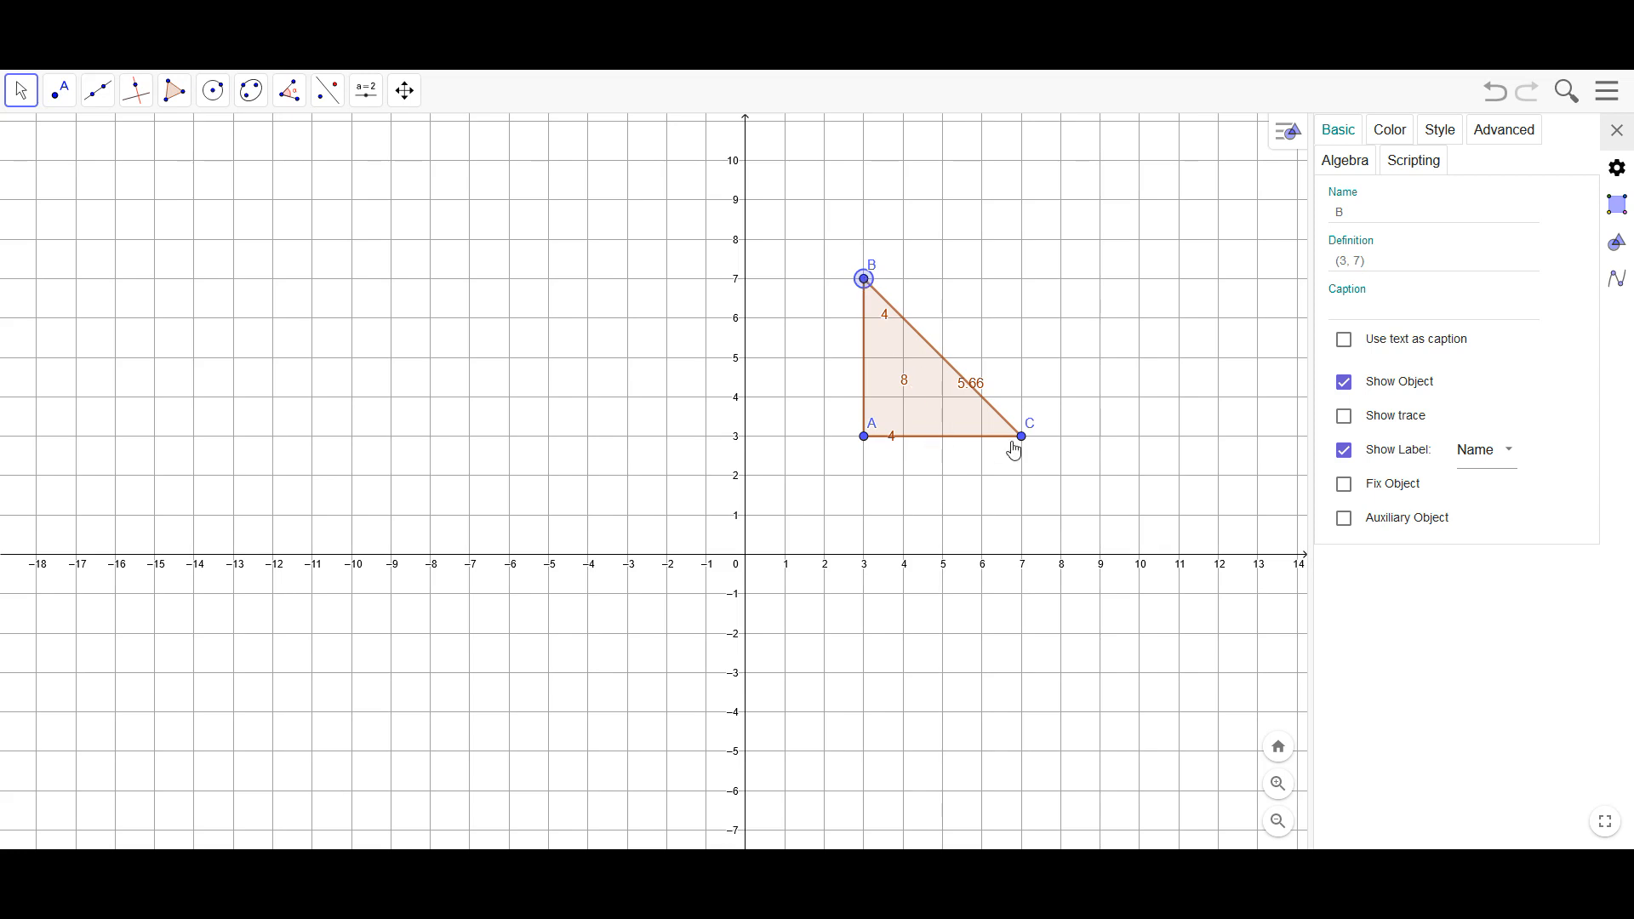
pyautogui.click(1024, 438)
pyautogui.moveTo(864, 280); pyautogui.dragTo(981, 325)
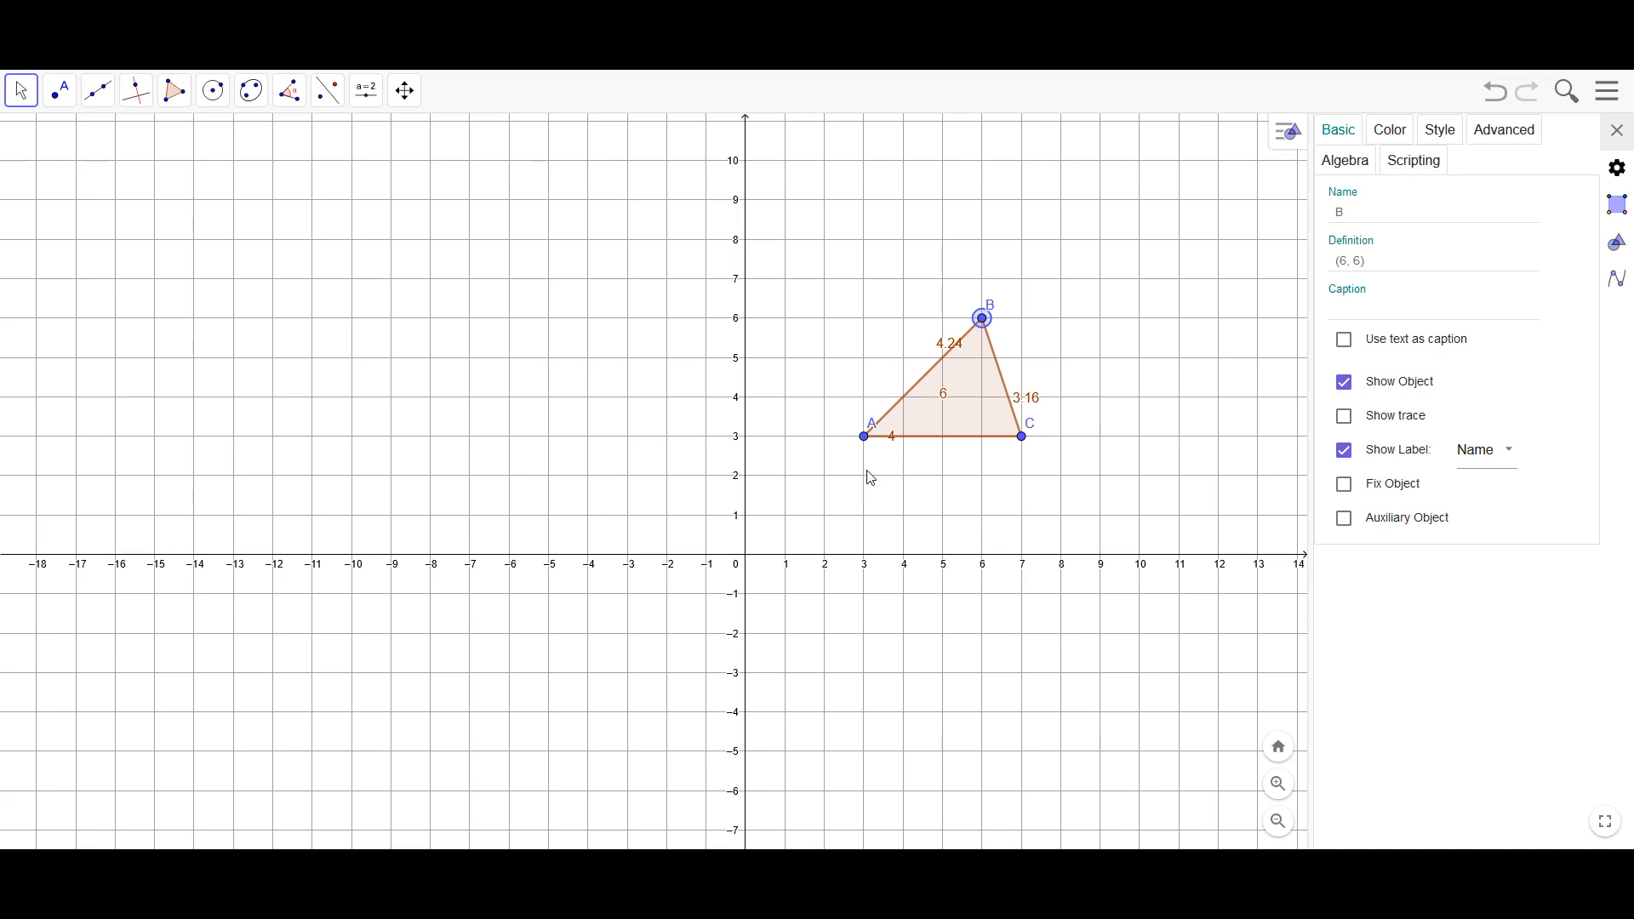
pyautogui.click(1616, 131)
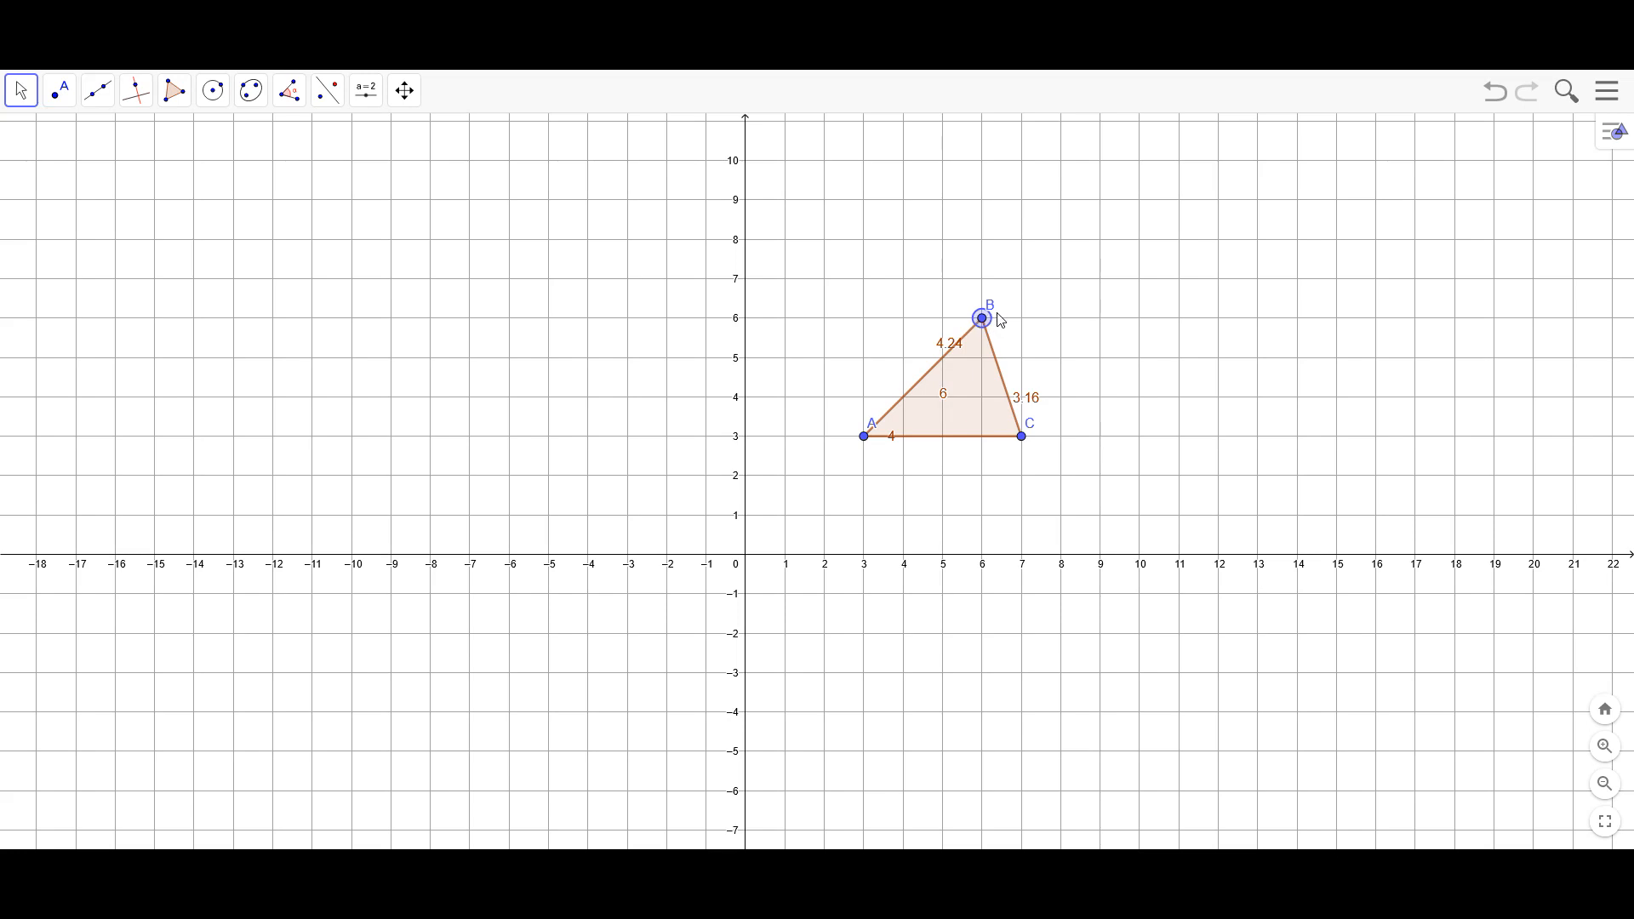
pyautogui.moveTo(988, 325); pyautogui.dragTo(908, 361)
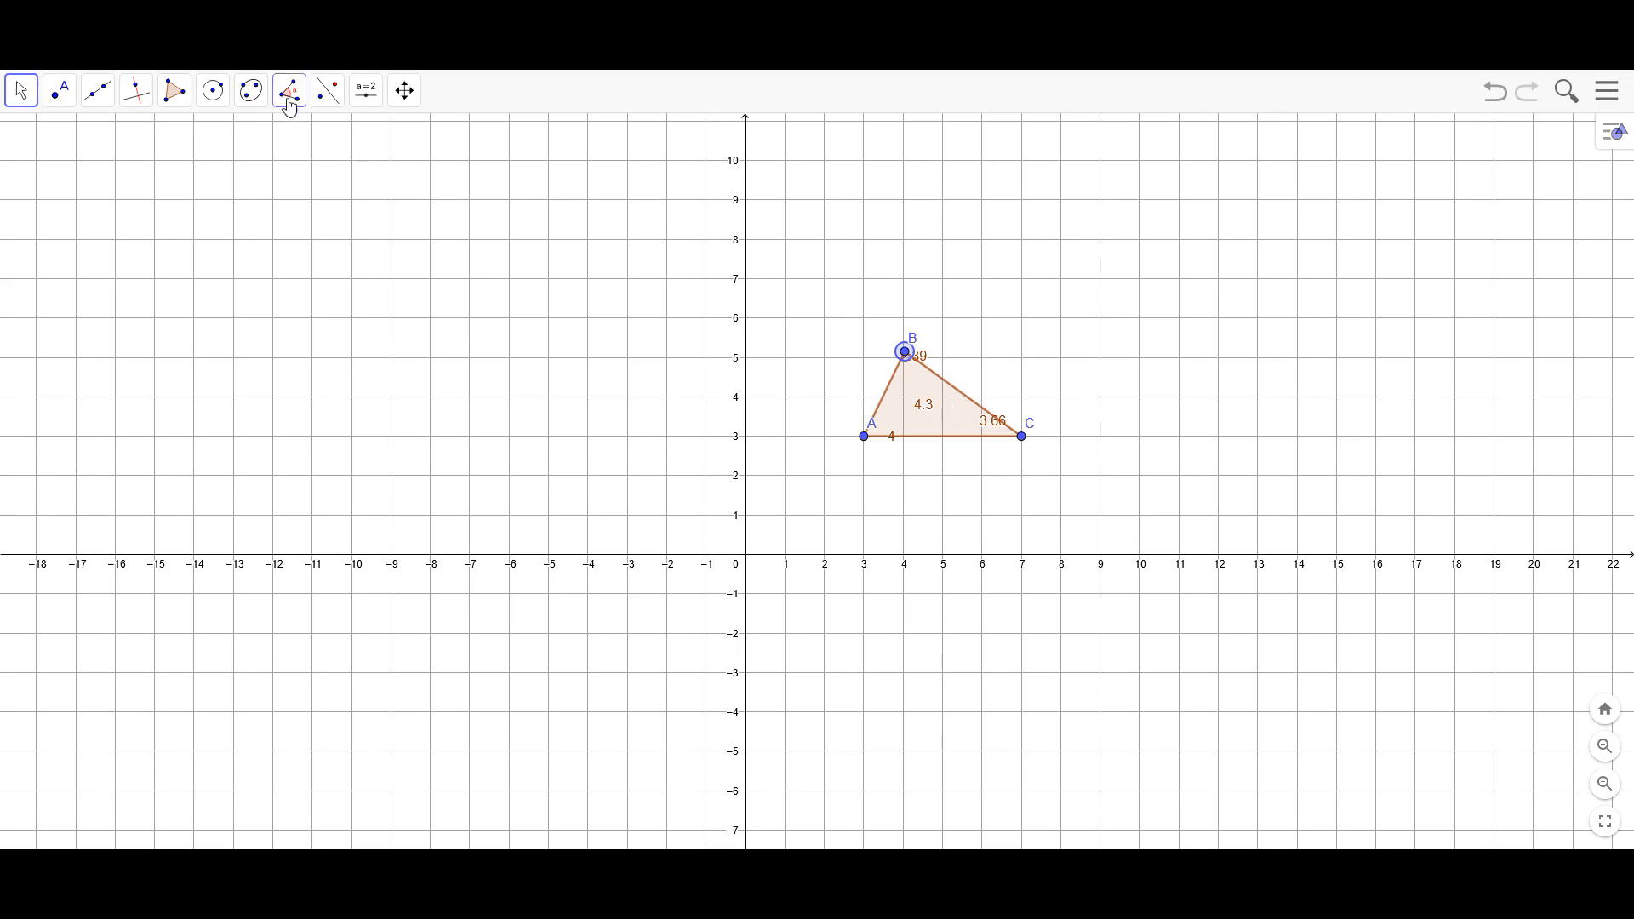
# Draw a quadrilateral with the Polygon tool using vertices at about (9, 7.2), (14, 7), (12, 4) and (9, 4)
pyautogui.click(175, 91)
pyautogui.click(209, 150)
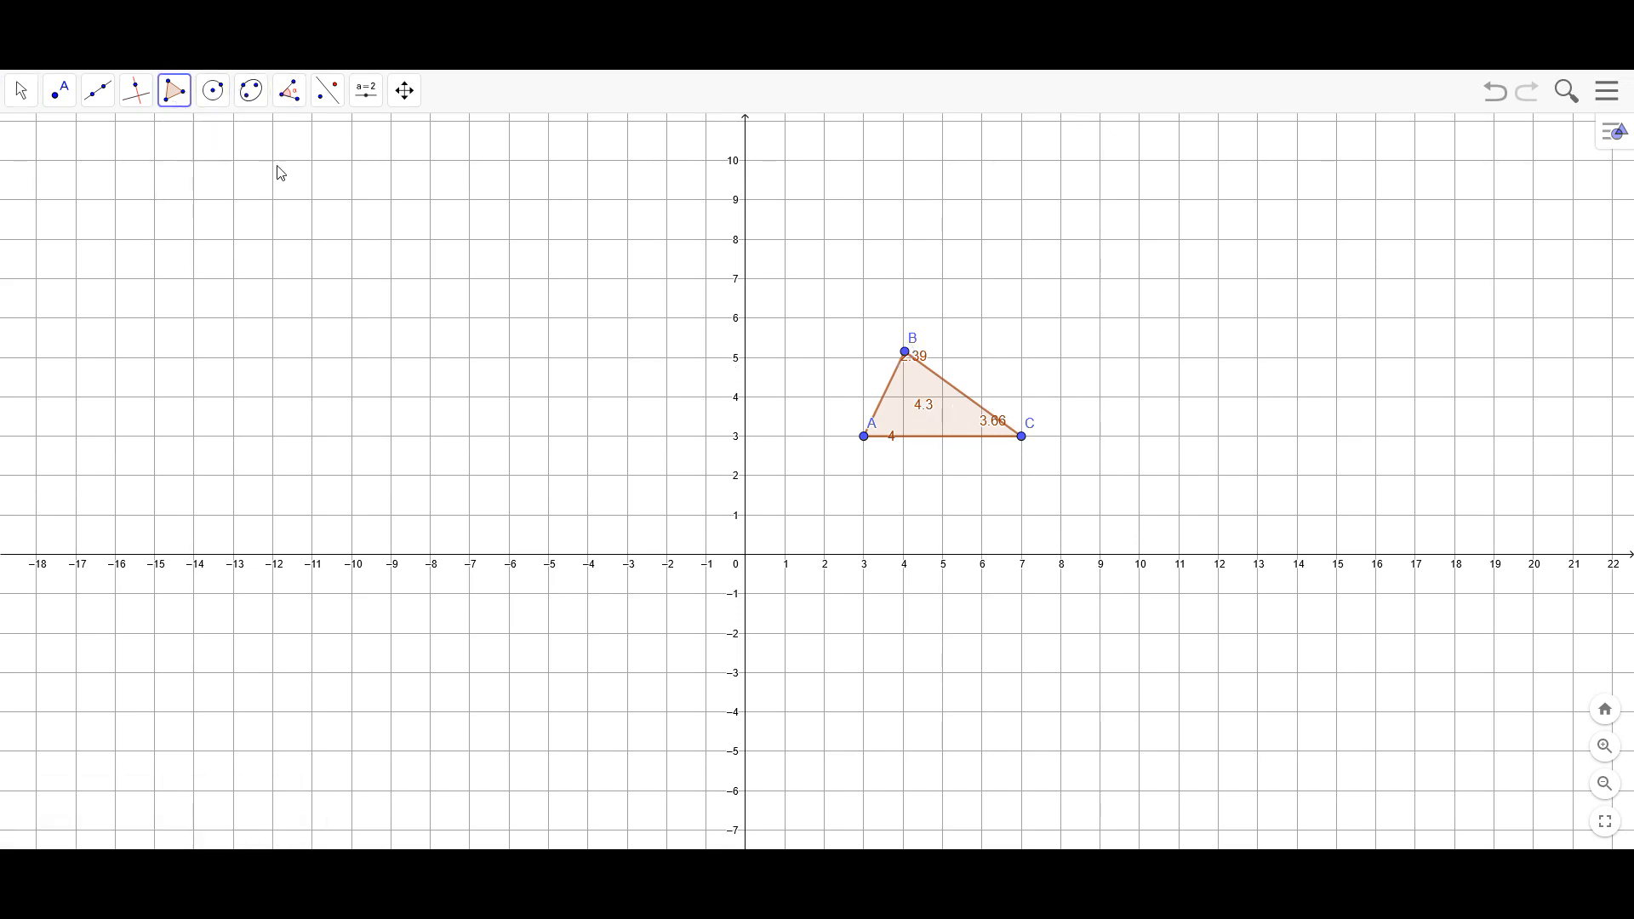
pyautogui.click(1098, 273)
pyautogui.click(1299, 279)
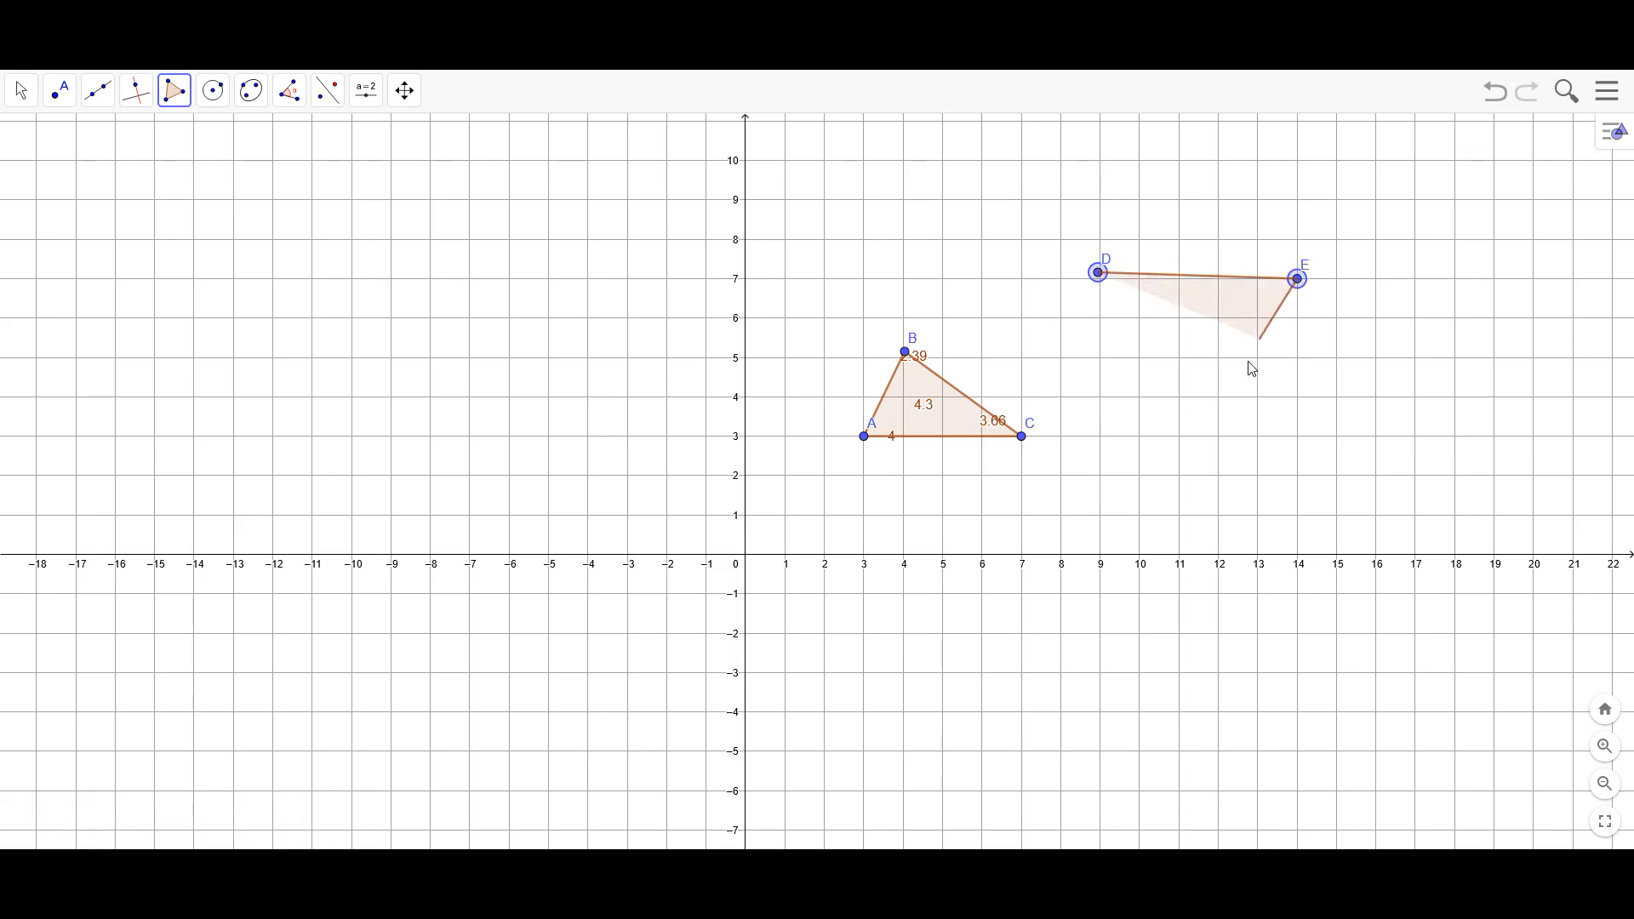
pyautogui.click(1219, 397)
pyautogui.click(1100, 397)
pyautogui.click(1098, 274)
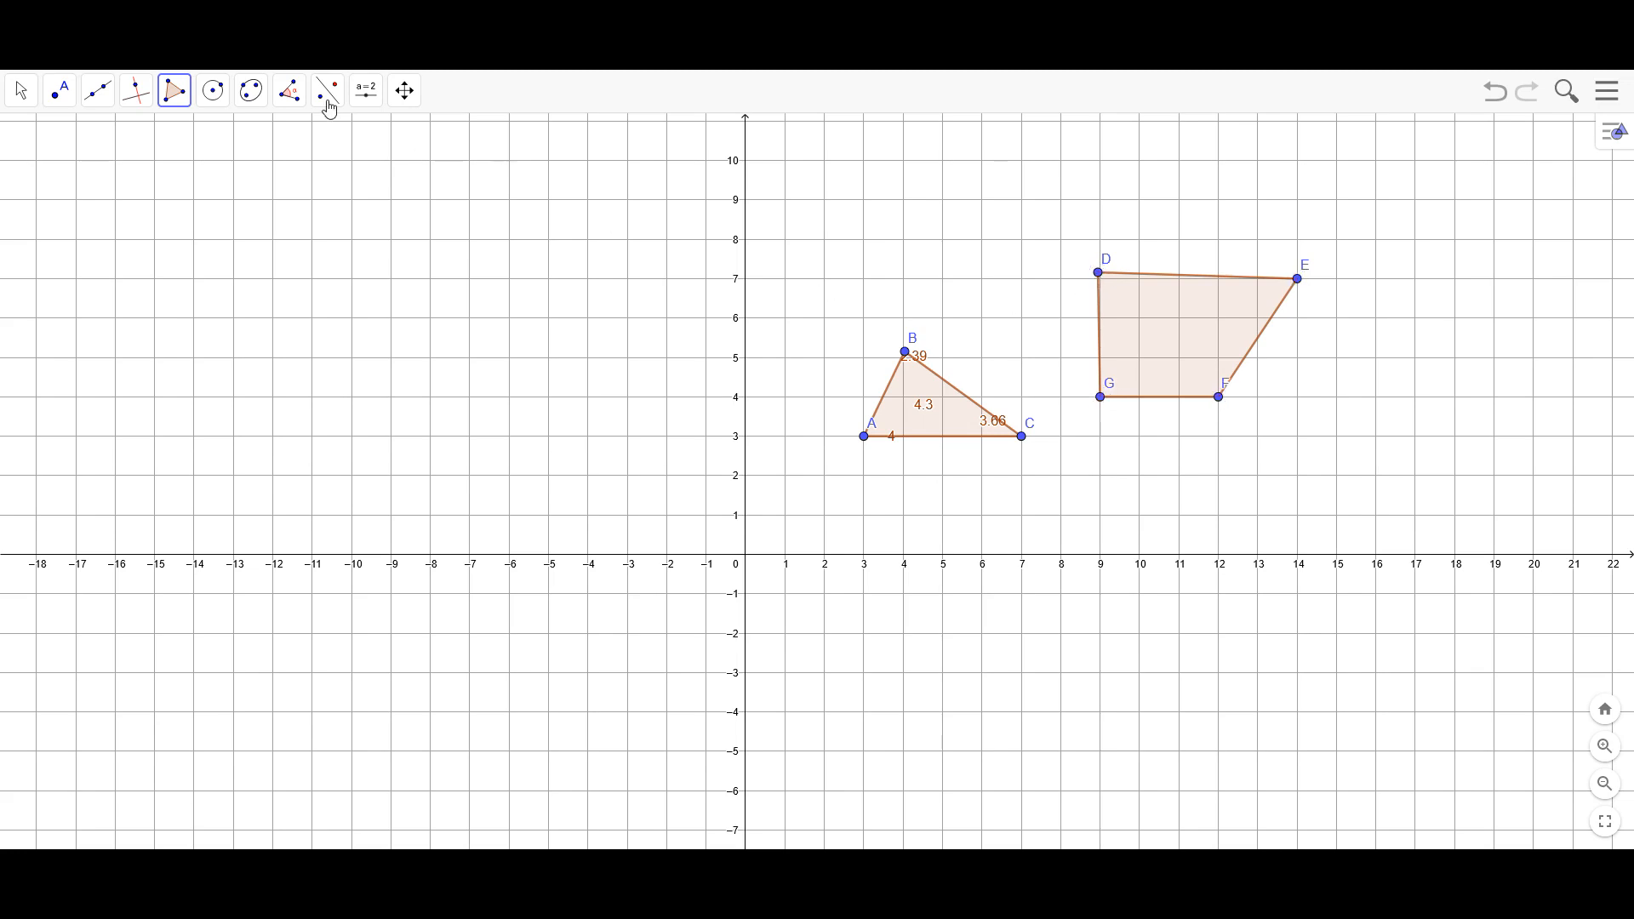
# Move the quadrilateral's vertex D onto (9, 7) and shift the labels F and G below the shape
pyautogui.click(36, 86)
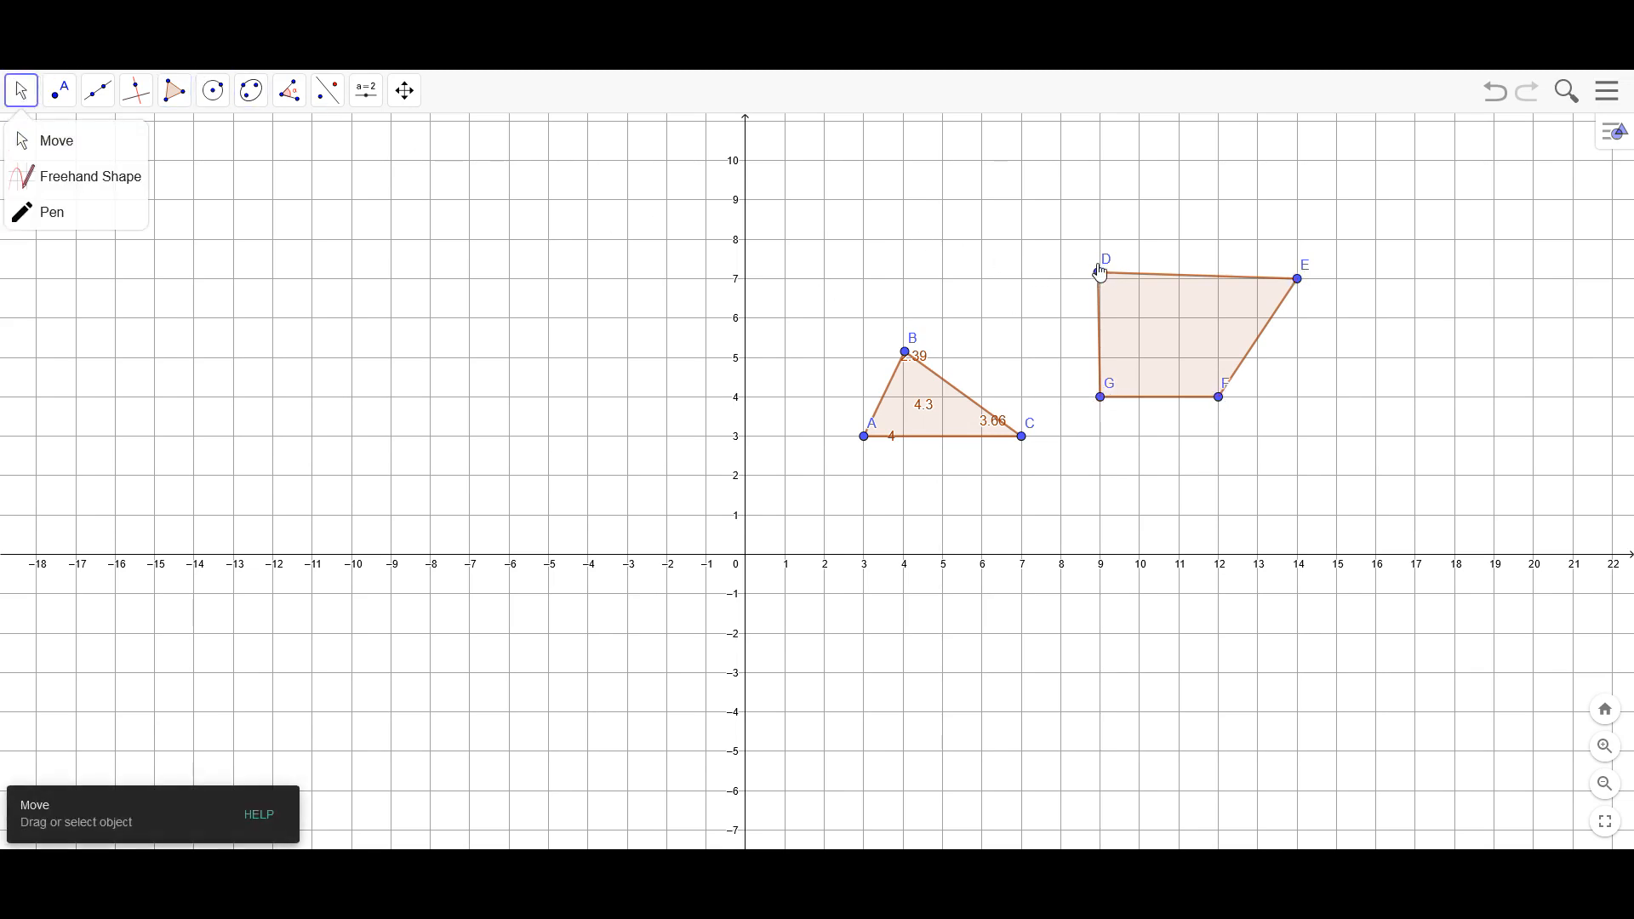
pyautogui.moveTo(1101, 269); pyautogui.dragTo(1097, 288)
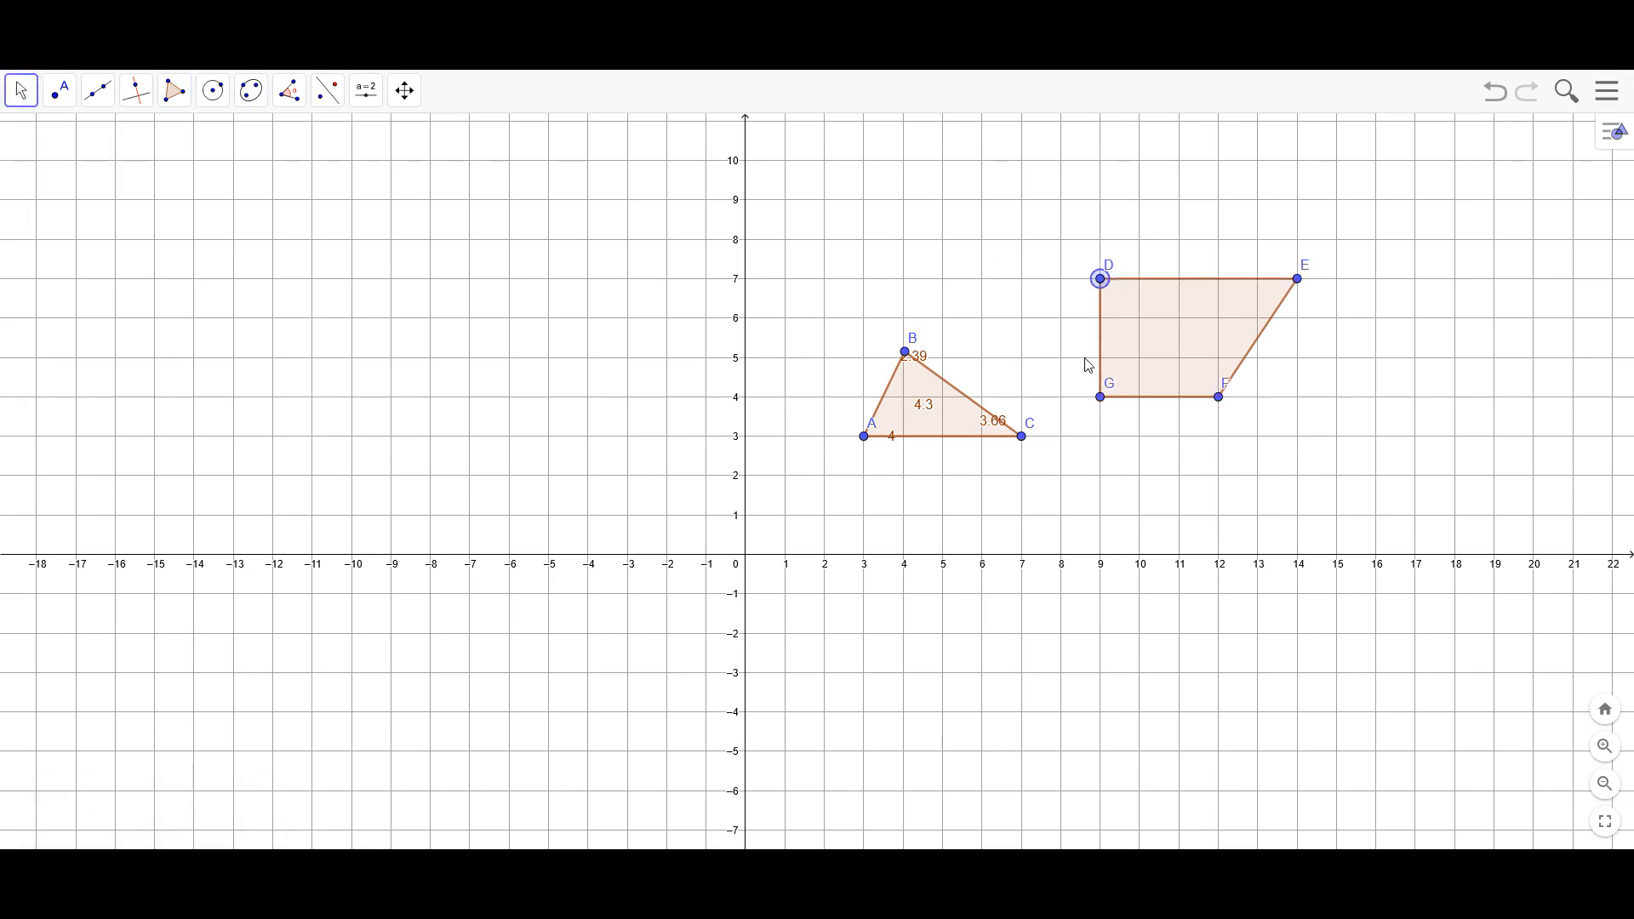
pyautogui.moveTo(1230, 388); pyautogui.dragTo(1252, 417)
pyautogui.moveTo(1115, 385); pyautogui.dragTo(1115, 432)
# Form a square with vertex E at (12, 7), and a rectangle with E at (14, 7) and F at (14, 4)
pyautogui.moveTo(1301, 284); pyautogui.dragTo(1223, 290)
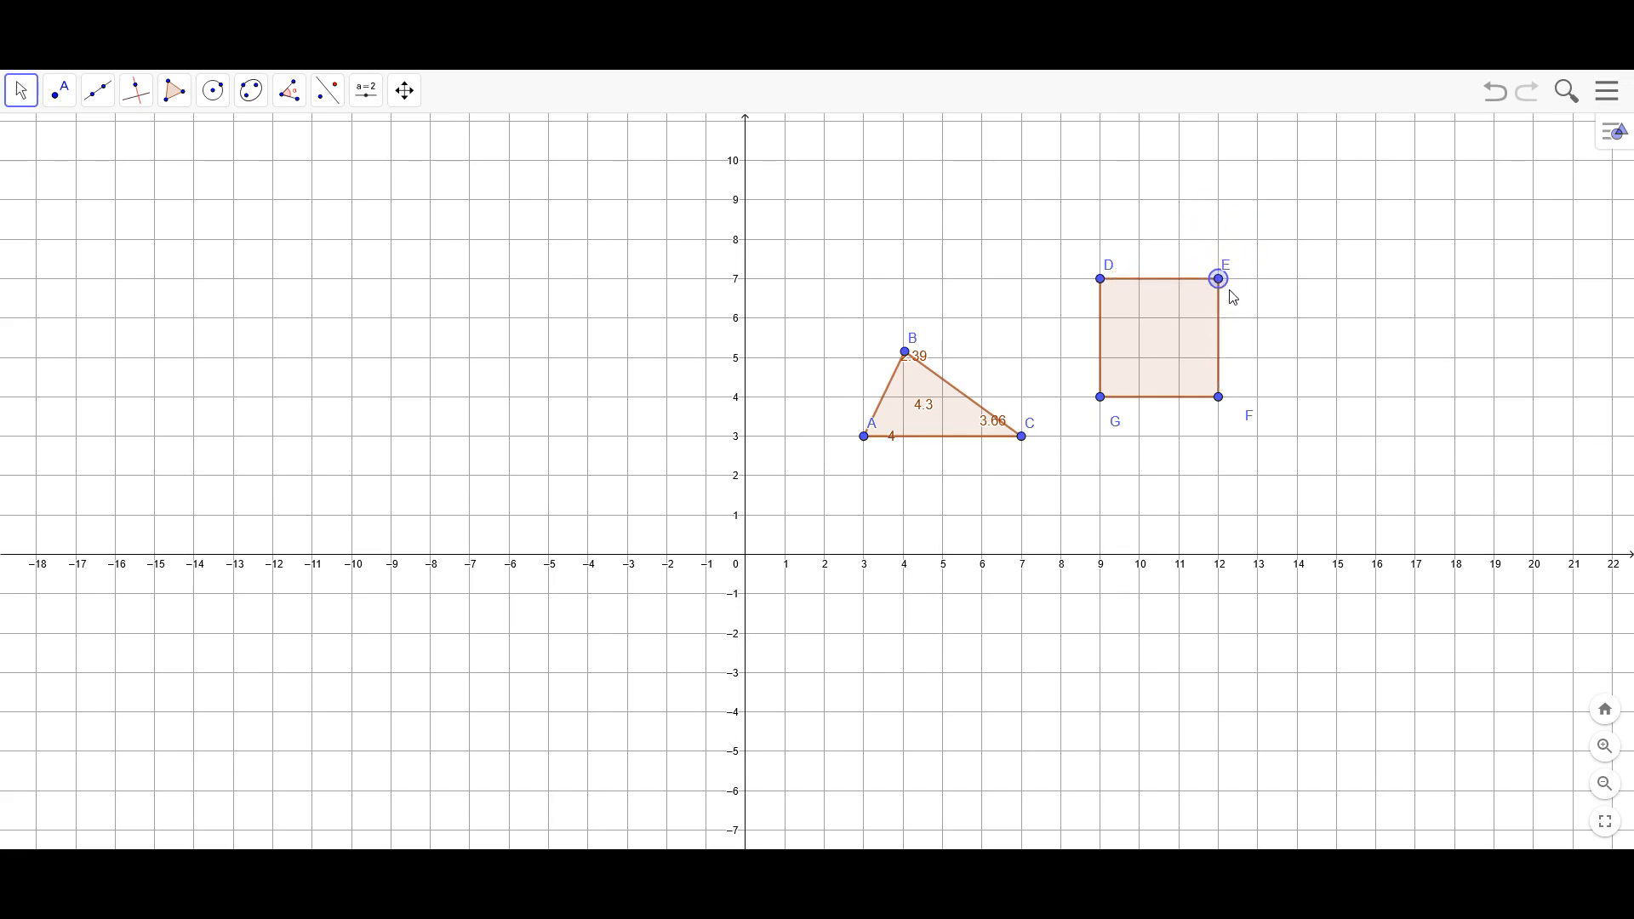
pyautogui.moveTo(1223, 289); pyautogui.dragTo(1304, 292)
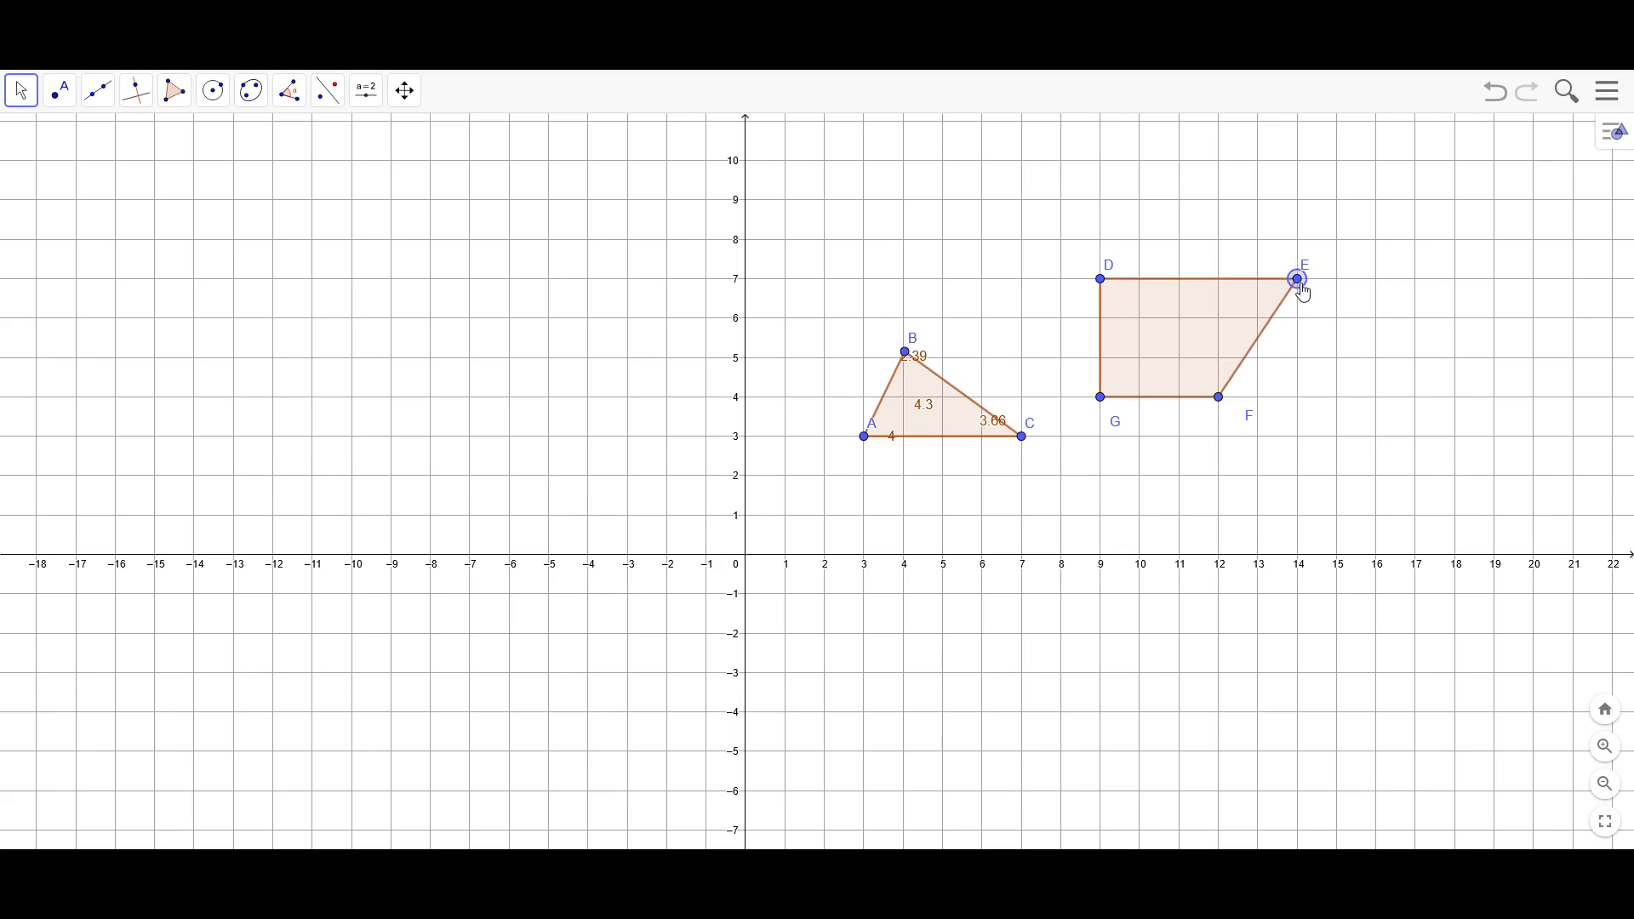
pyautogui.moveTo(1220, 397); pyautogui.dragTo(1299, 398)
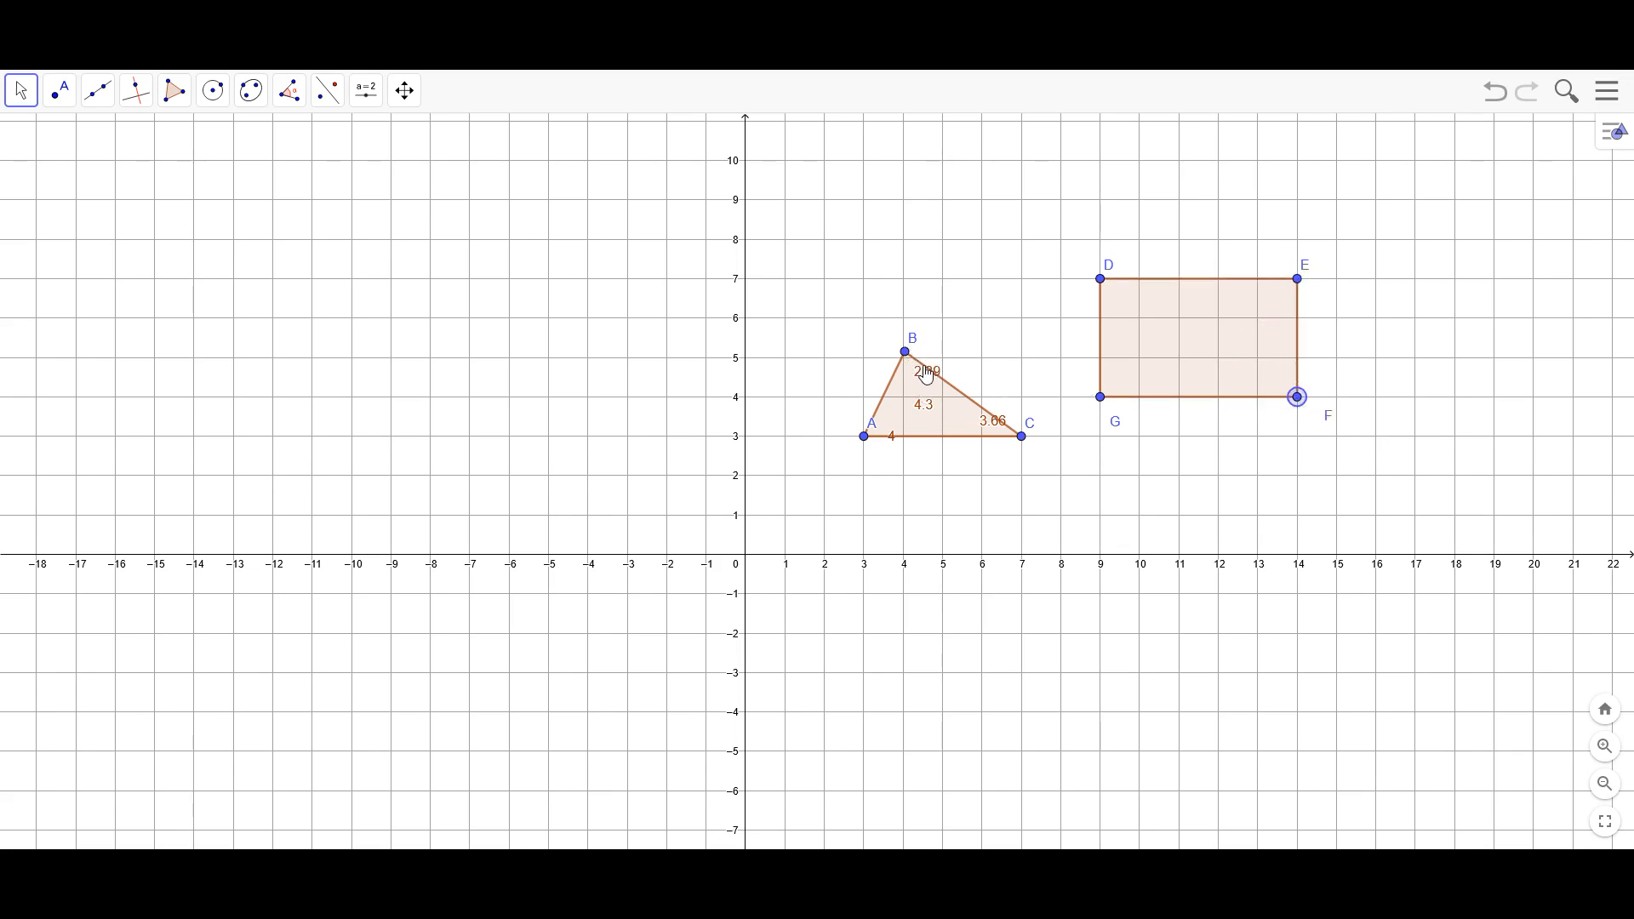
# Move the triangle's vertex B to (3, 5) for a right triangle and to (5, 5) for an isosceles triangle
pyautogui.moveTo(906, 360); pyautogui.dragTo(862, 368)
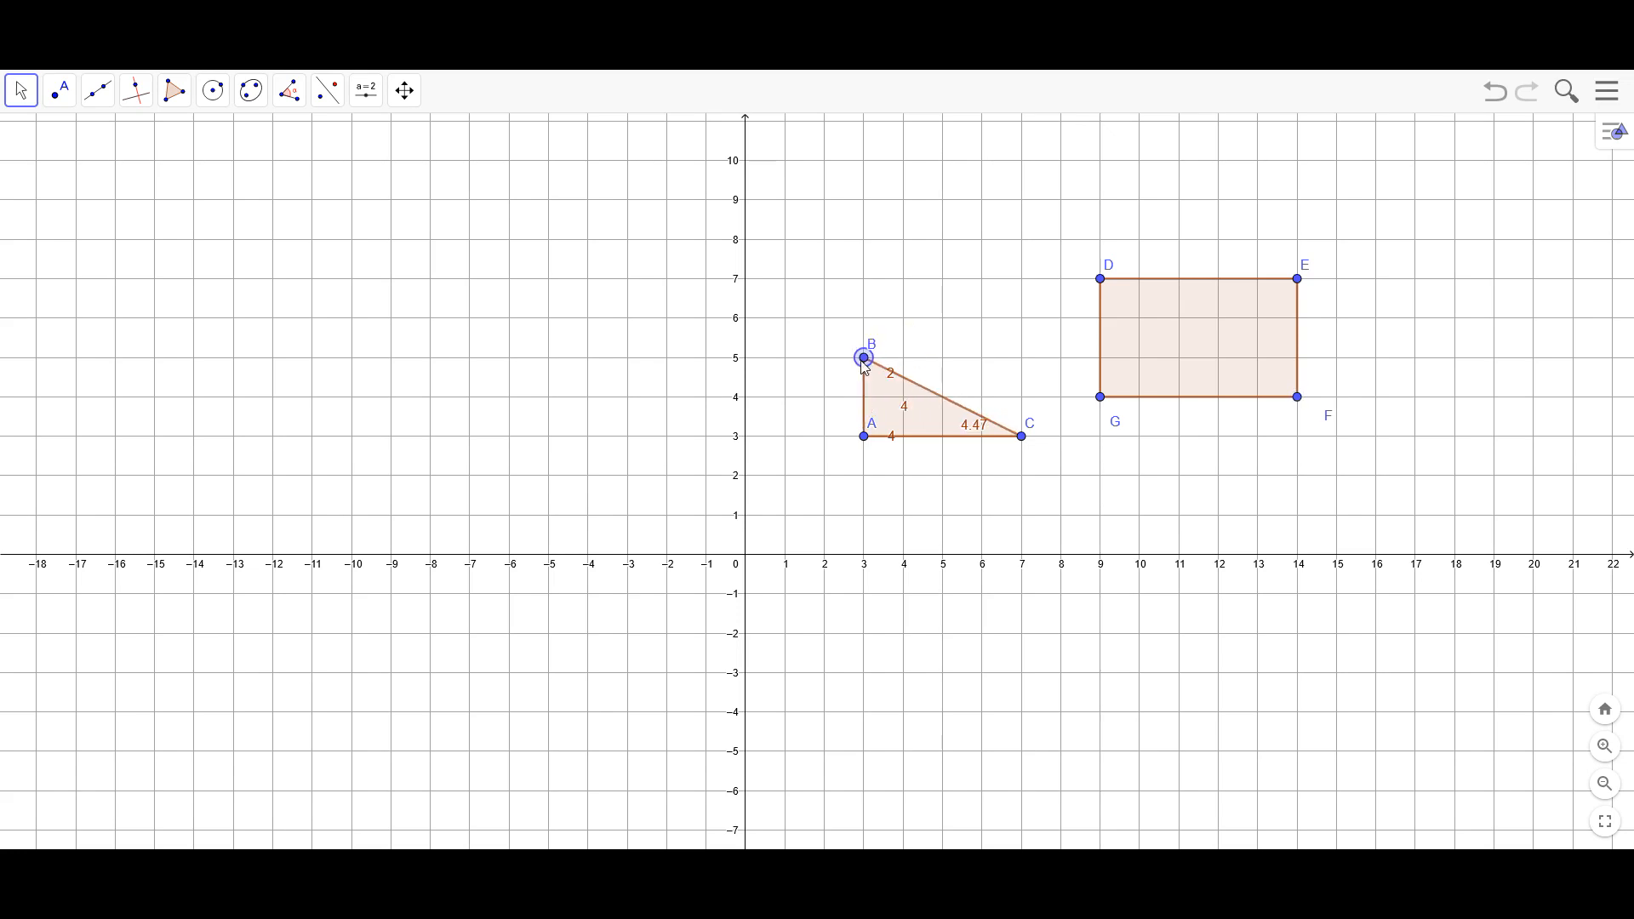
pyautogui.click(1023, 437)
pyautogui.moveTo(864, 358); pyautogui.dragTo(944, 359)
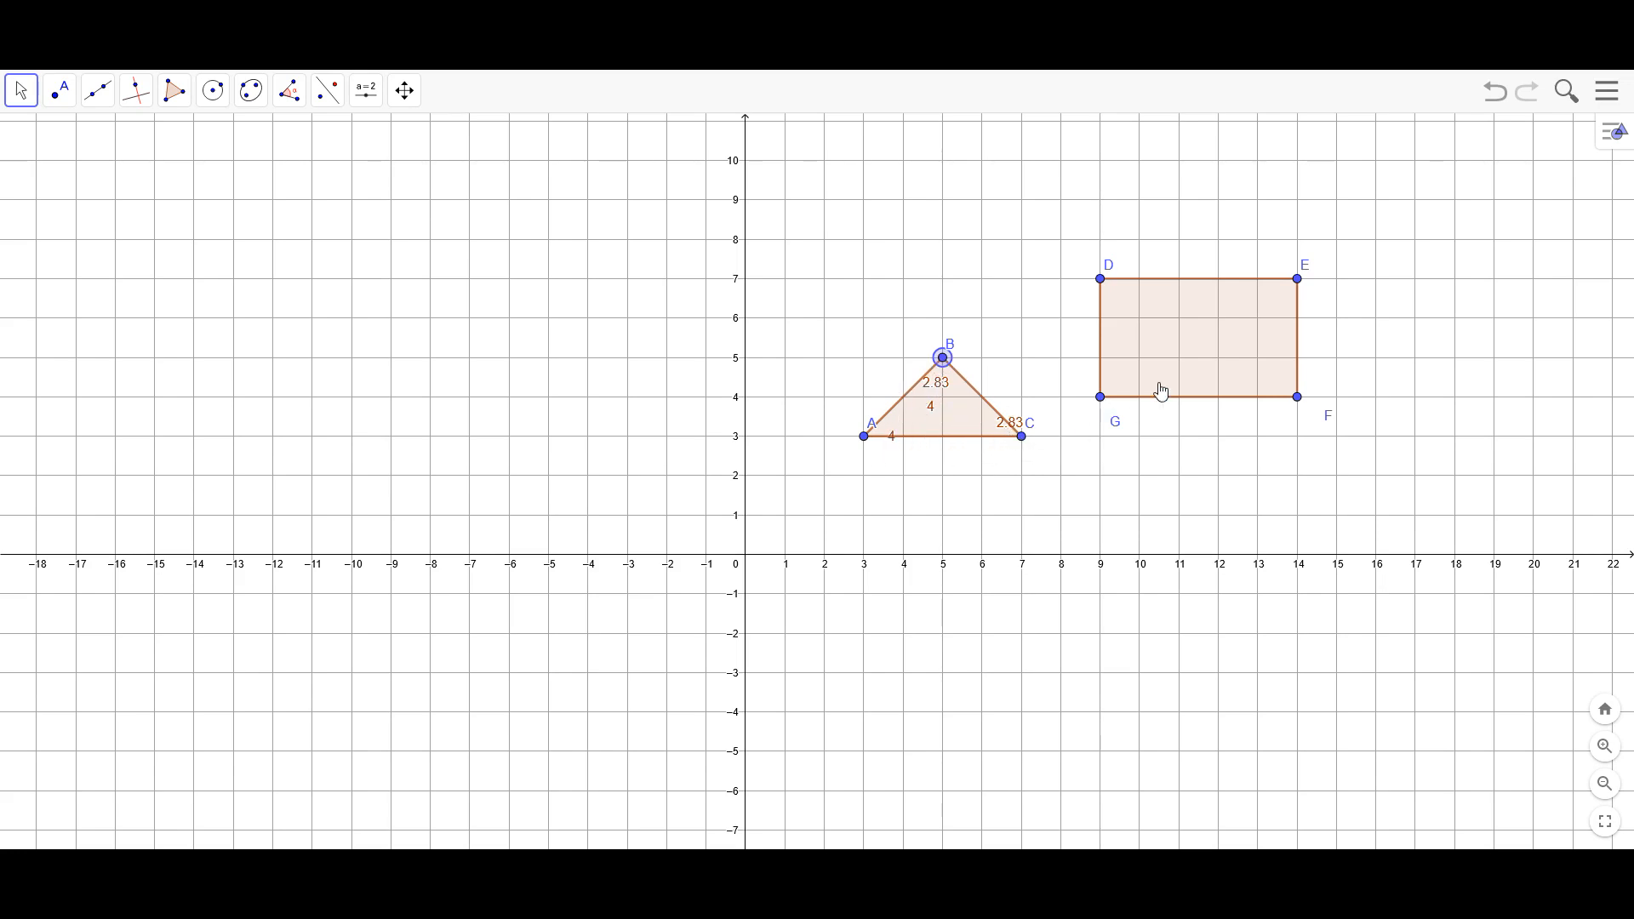
# Move vertex G to (12, 2) and D to (11, 8), and form a parallelogram by placing G at (11, 5)
pyautogui.moveTo(1106, 403); pyautogui.dragTo(1221, 486)
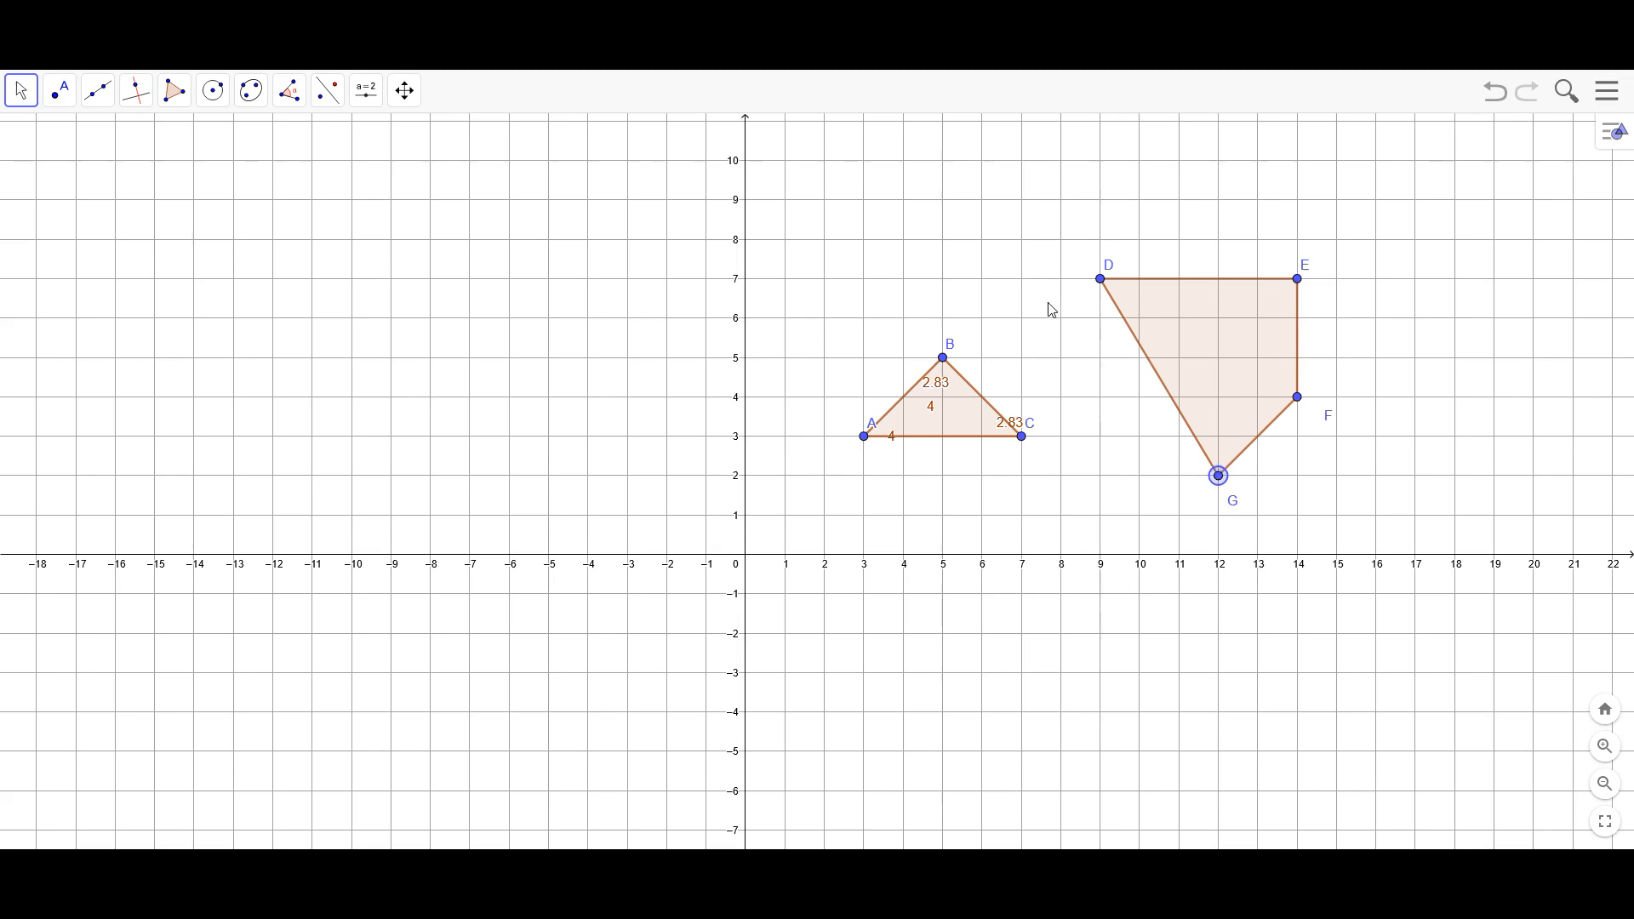
pyautogui.moveTo(1101, 278); pyautogui.dragTo(1166, 245)
pyautogui.moveTo(1223, 477); pyautogui.dragTo(1179, 366)
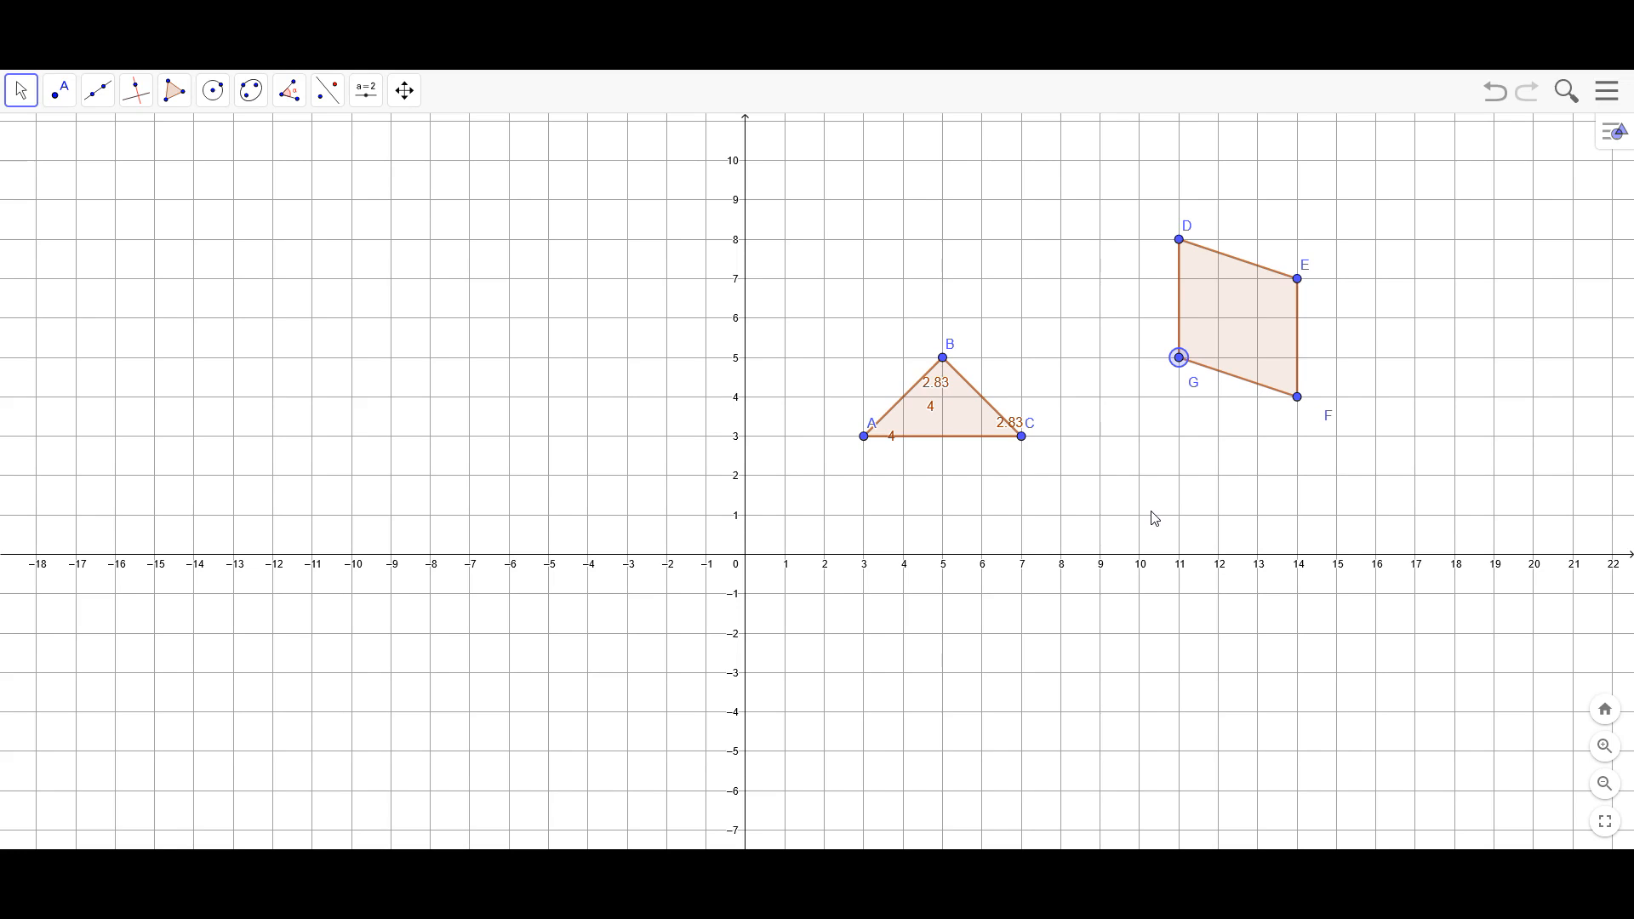
# Form a parallelogram with horizontal bases by moving vertex D to (12, 7), G to (11, 4) and E to (15, 7)
pyautogui.moveTo(1181, 241); pyautogui.dragTo(1227, 288)
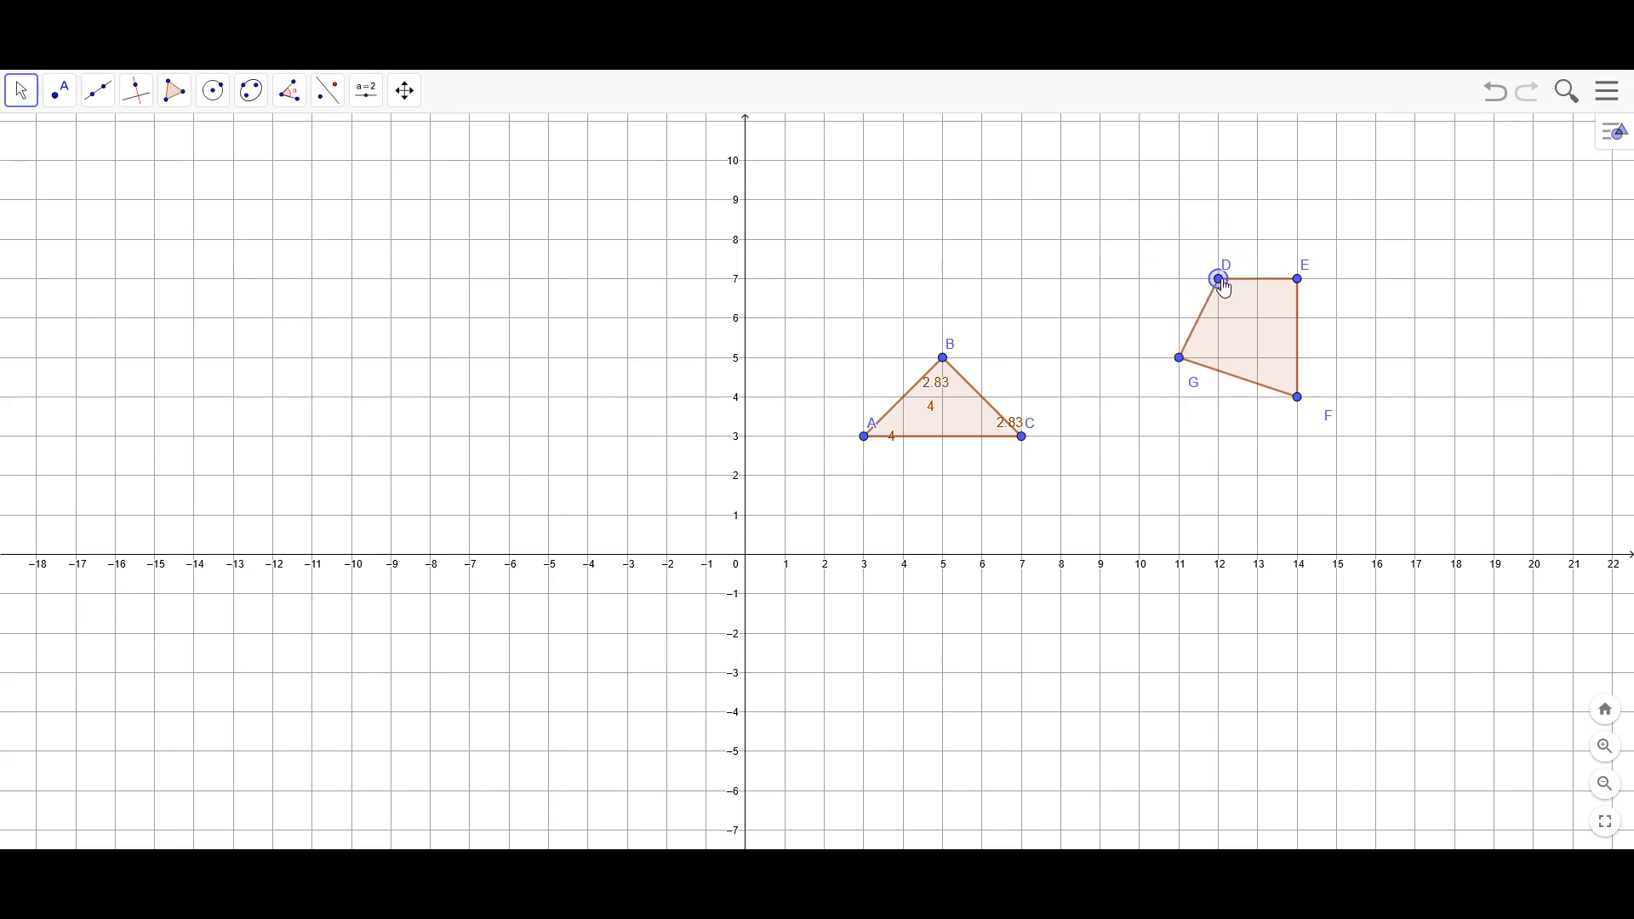
pyautogui.moveTo(1181, 363); pyautogui.dragTo(1180, 399)
pyautogui.moveTo(1304, 285); pyautogui.dragTo(1339, 290)
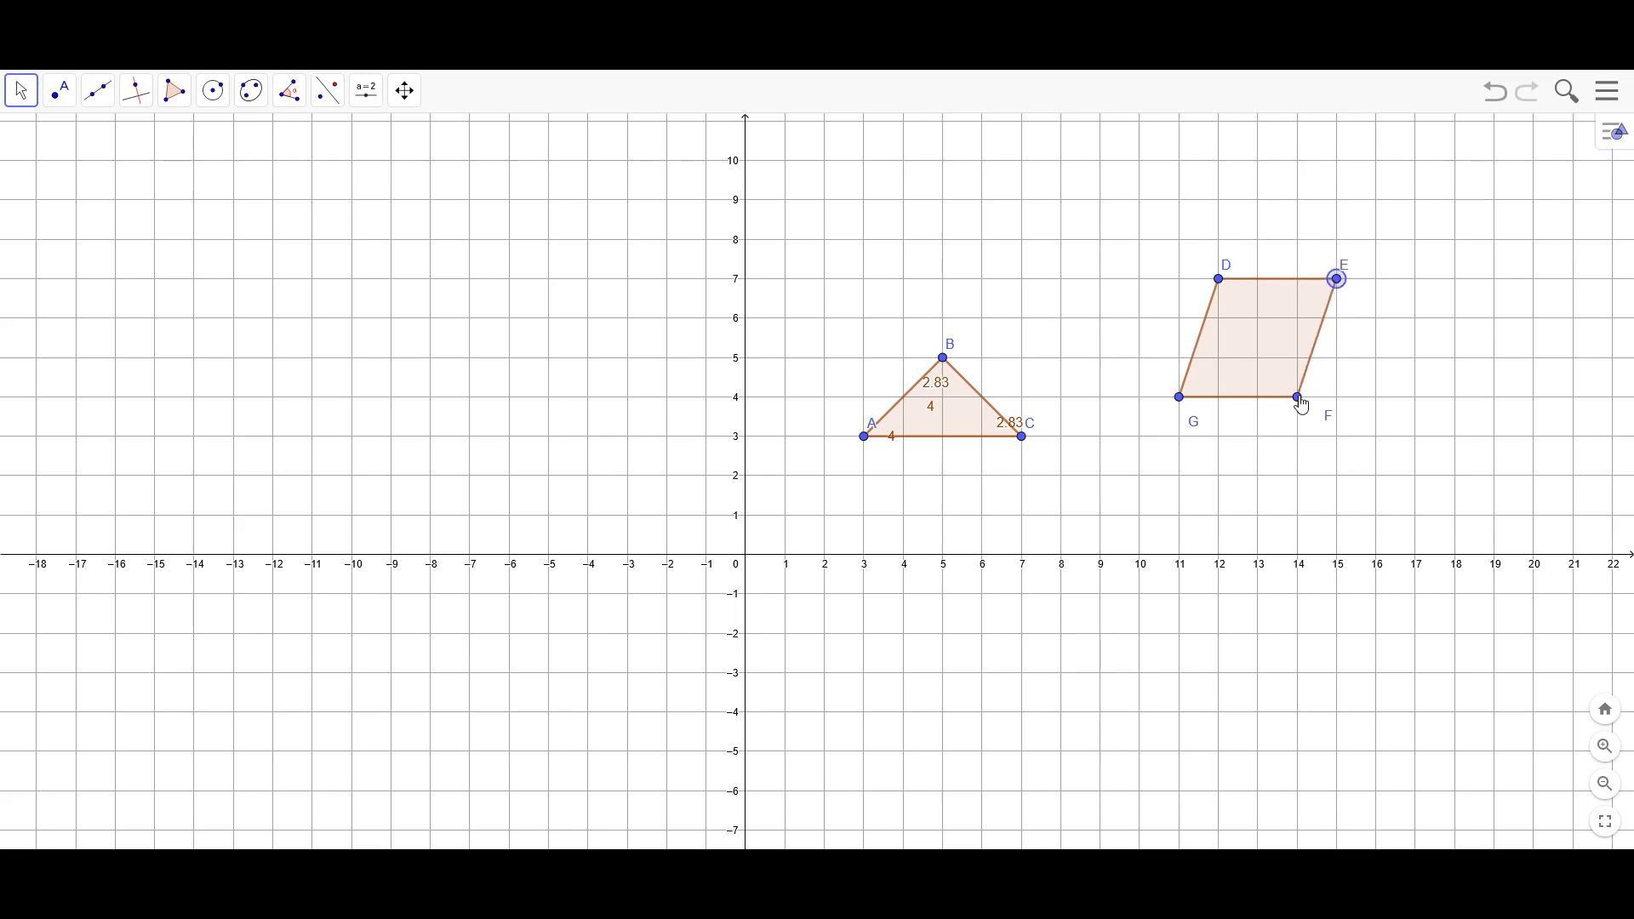
# Turn the quadrilateral into differently shaped trapezoids by moving vertex F to (16, 4), E to (13, 7) and D to (10, 7)
pyautogui.moveTo(1299, 399); pyautogui.dragTo(1378, 412)
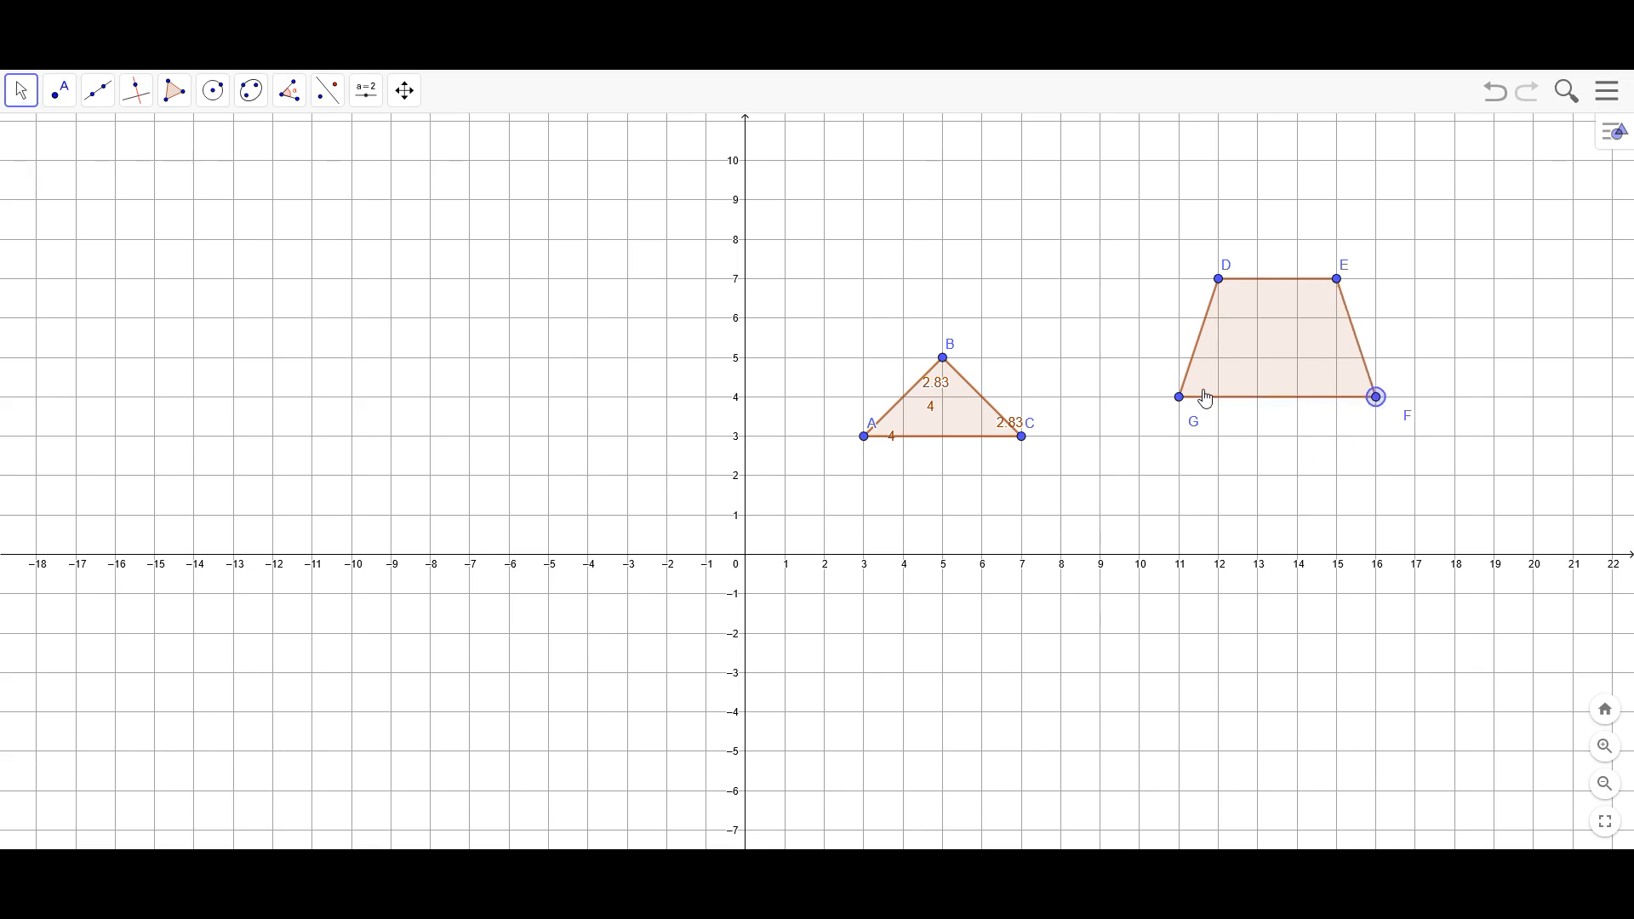
pyautogui.moveTo(1337, 280); pyautogui.dragTo(1264, 287)
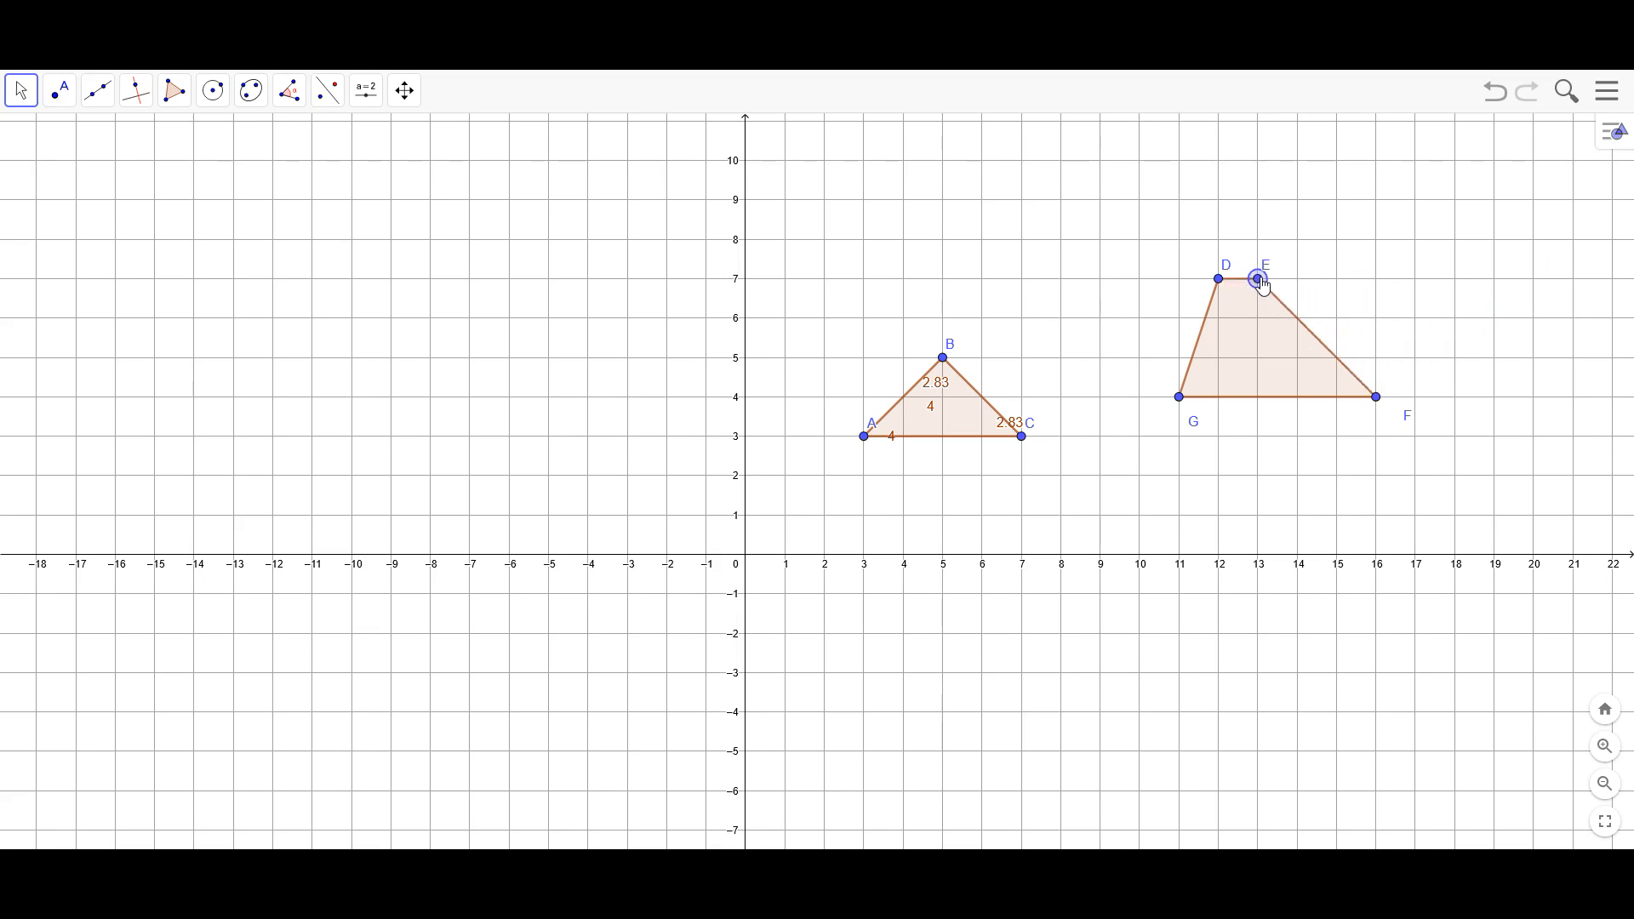
pyautogui.moveTo(1219, 279); pyautogui.dragTo(1144, 300)
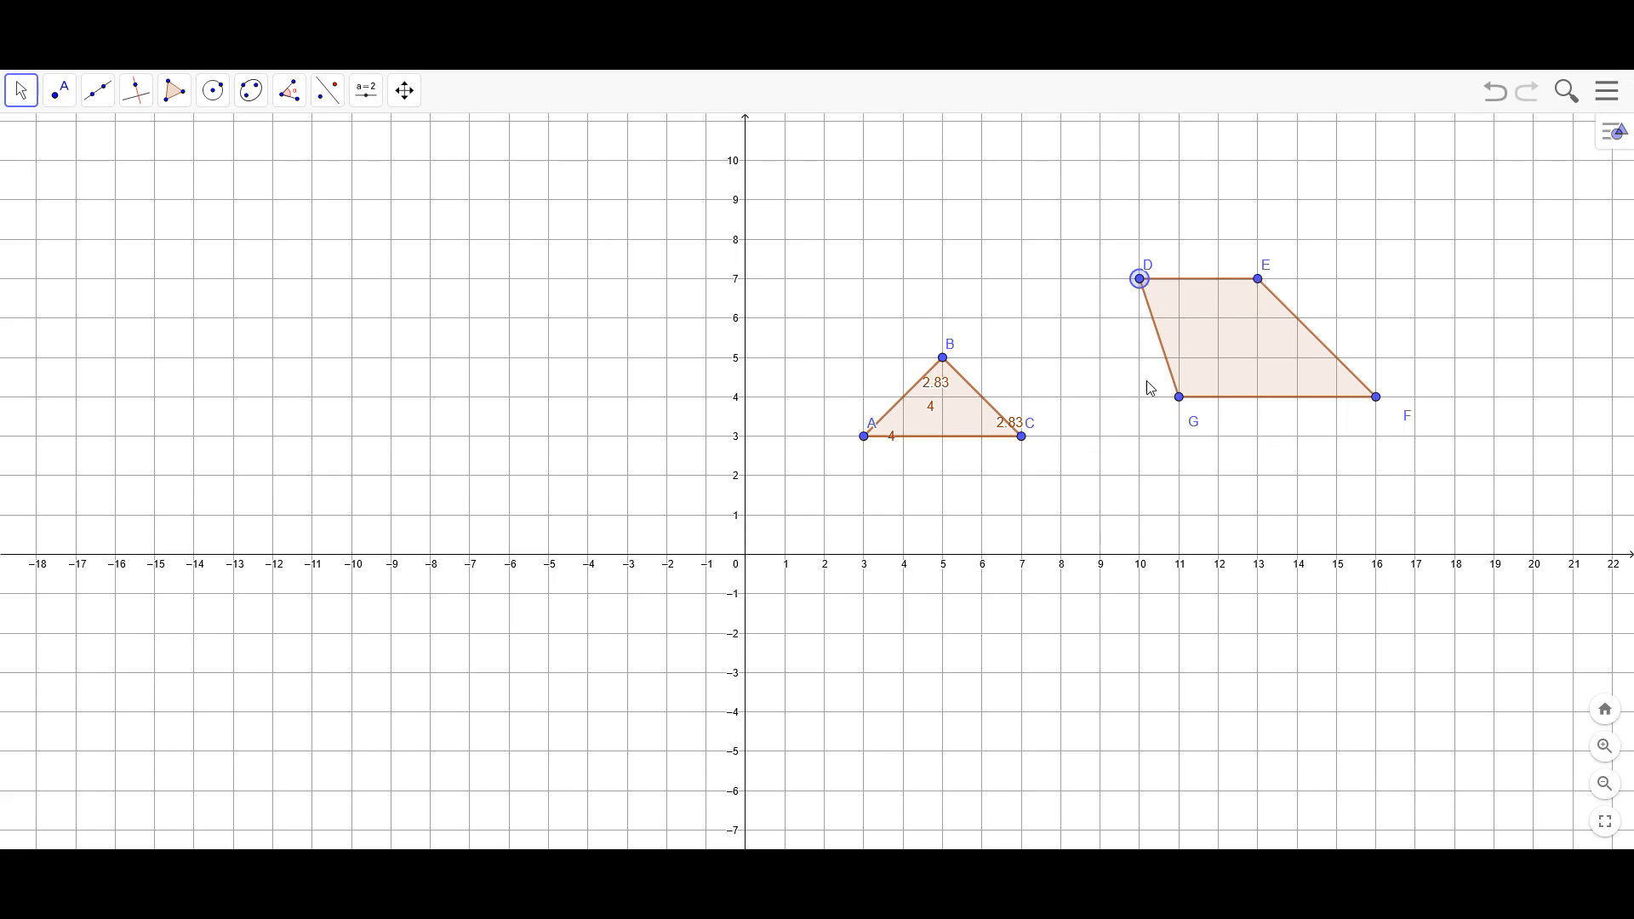
# Draw a closed pentagon with vertices at about (-5, 8), (-3, 8), (-3, 4.8), (-4.1, 3.1) and (-6, 5)
pyautogui.click(171, 95)
pyautogui.click(191, 140)
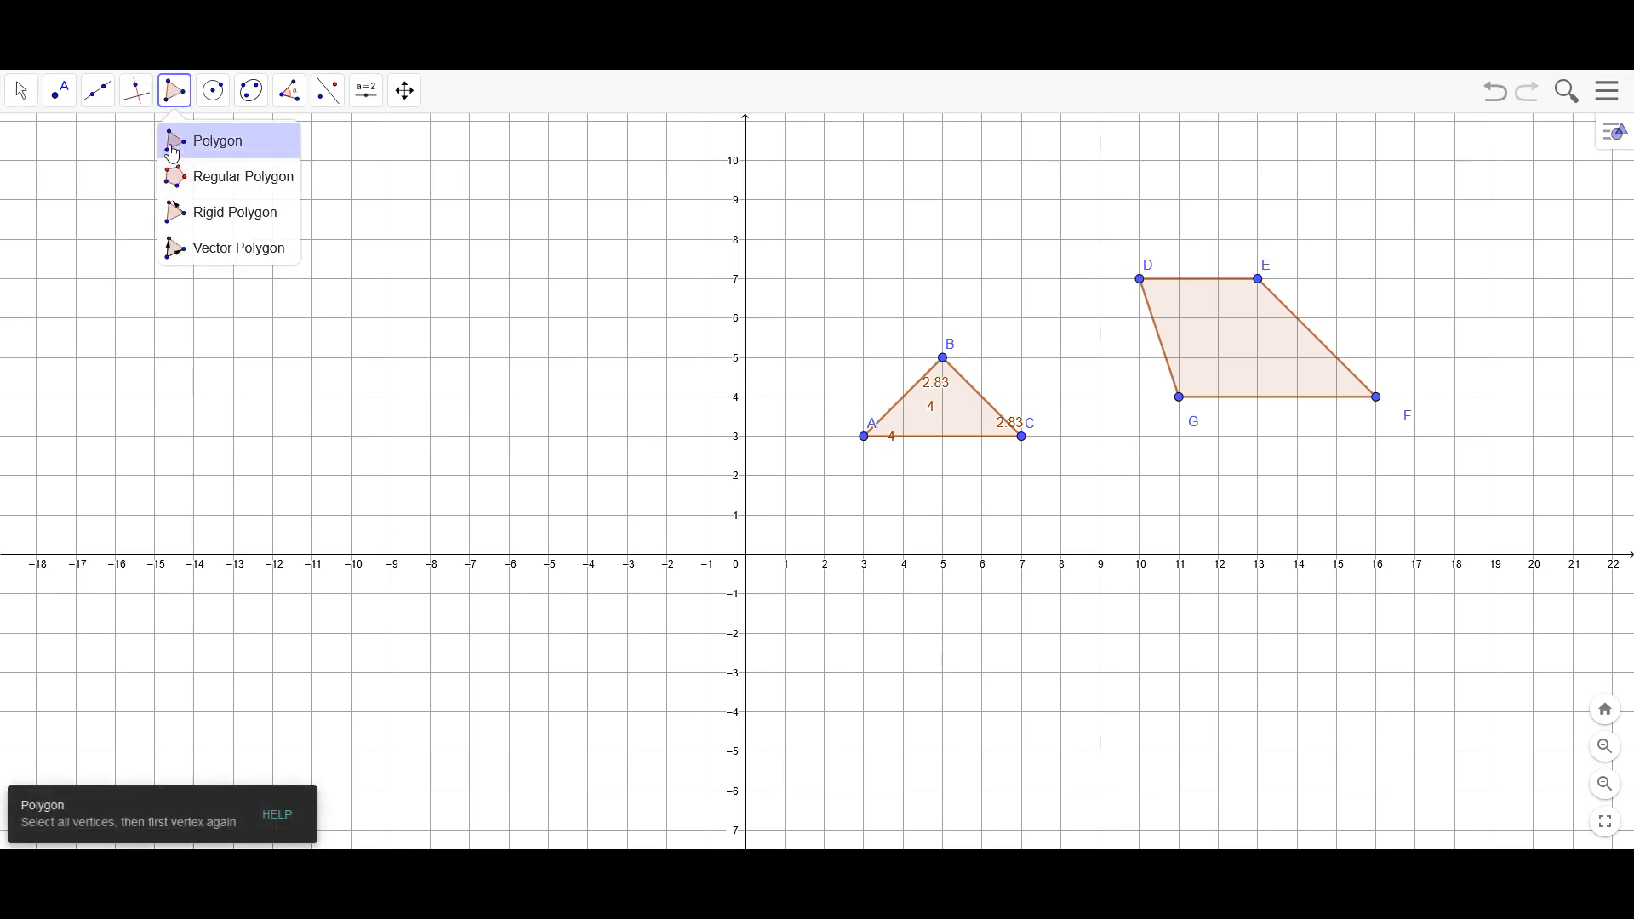
pyautogui.click(549, 240)
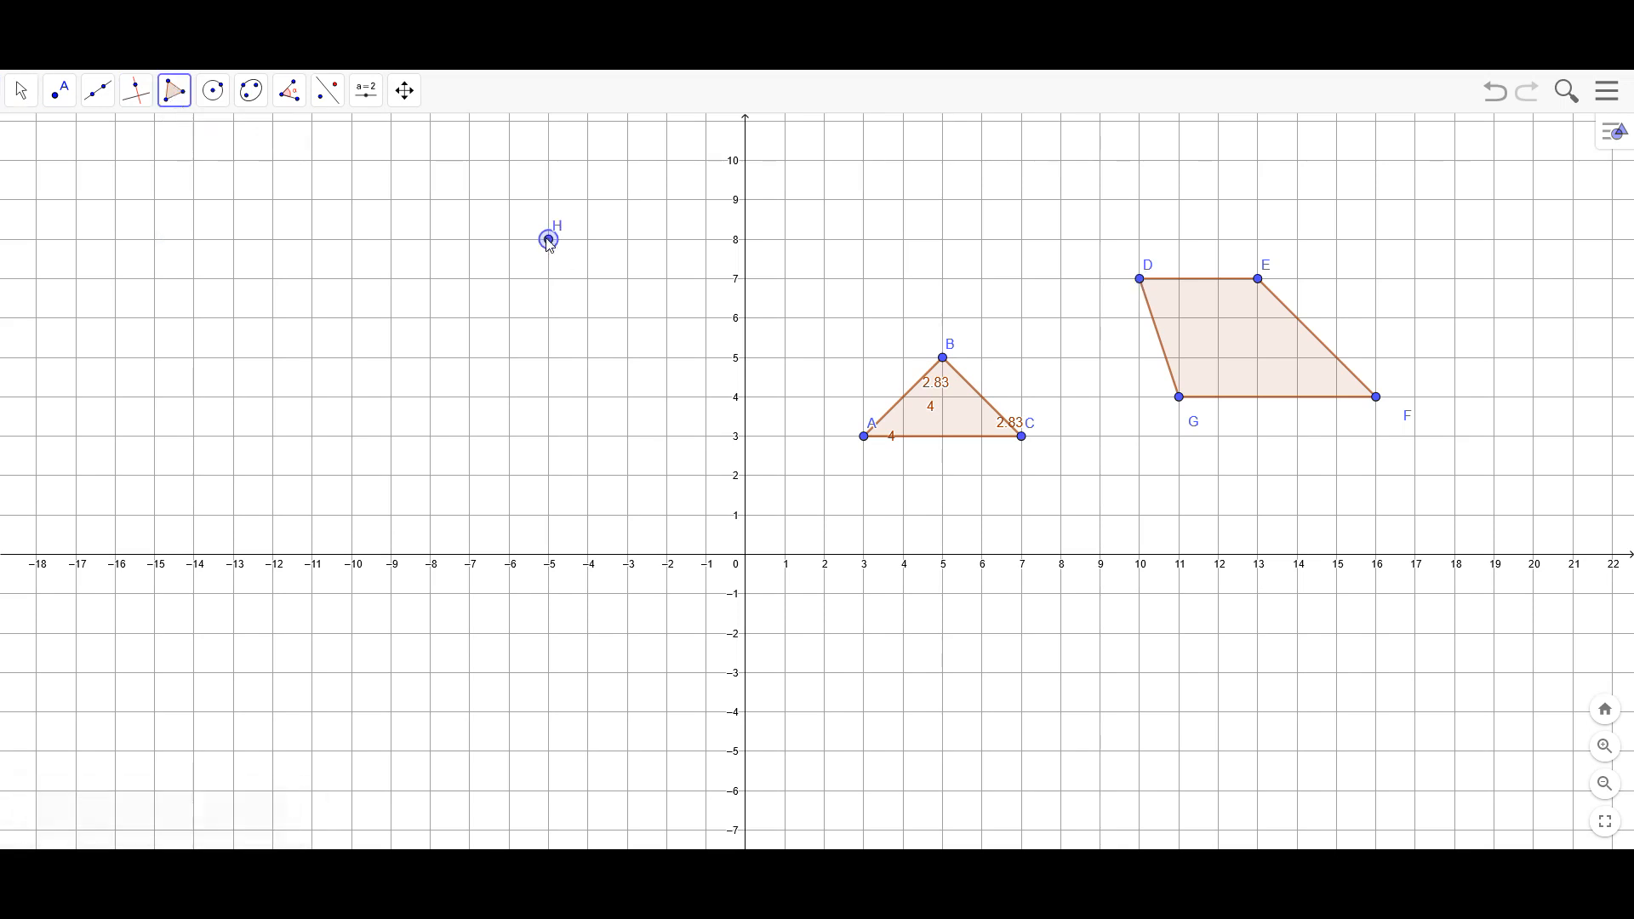
pyautogui.click(628, 240)
pyautogui.click(627, 363)
pyautogui.click(583, 431)
pyautogui.click(509, 357)
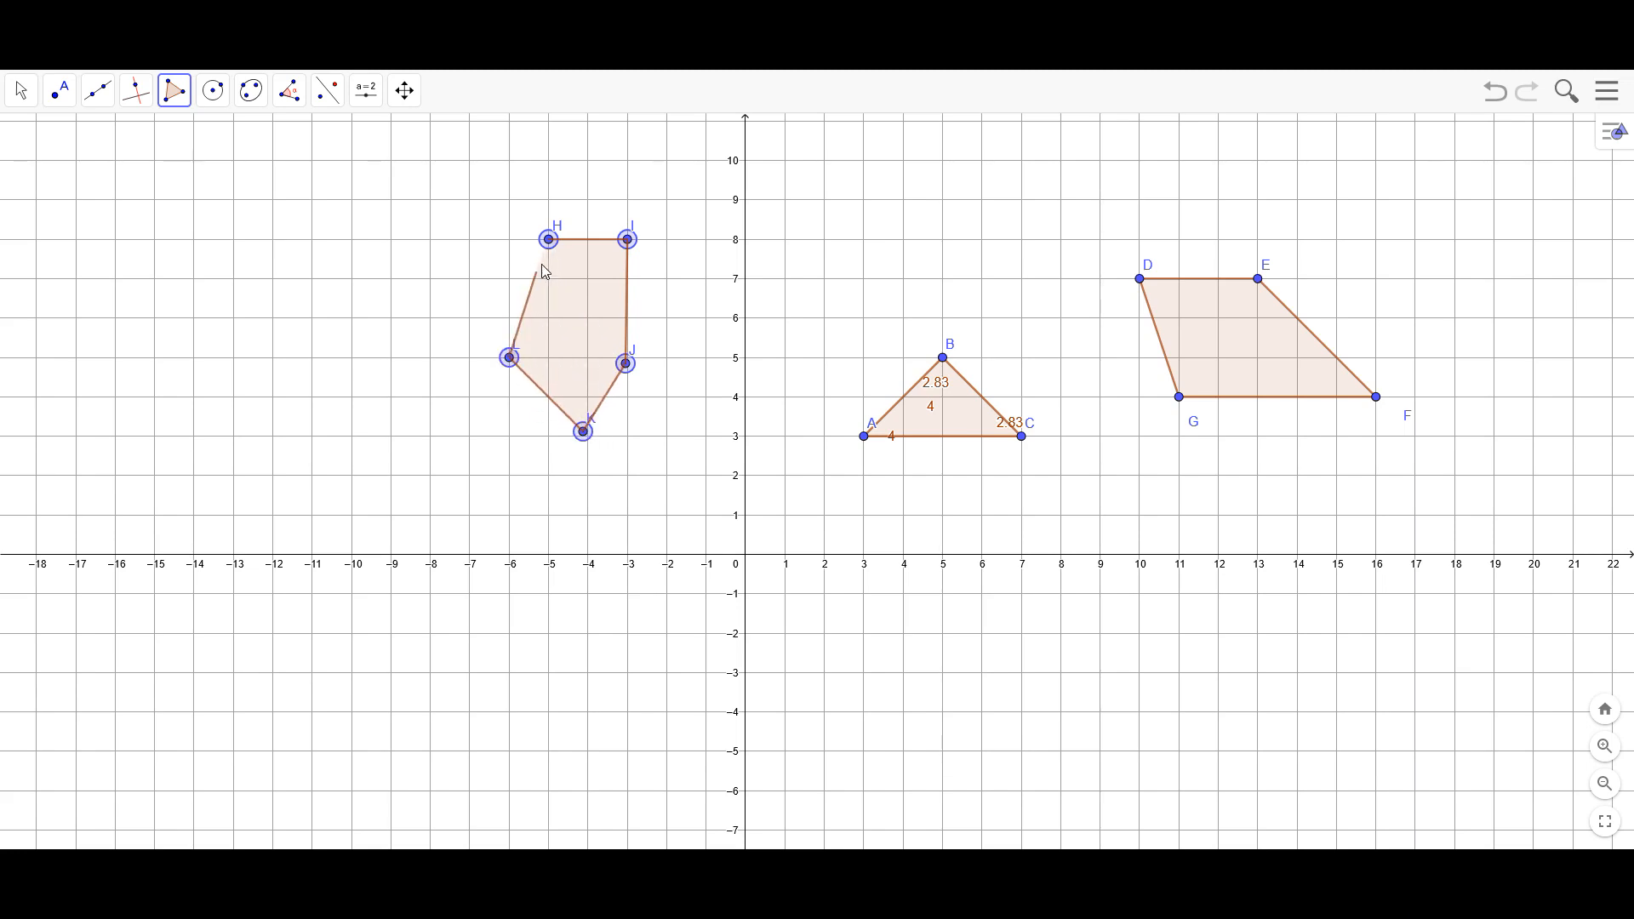
pyautogui.click(549, 239)
# Move the pentagon's vertex I to (-2, 8) and back to (-3, 8), and place vertex J at (-3, 5)
pyautogui.click(17, 90)
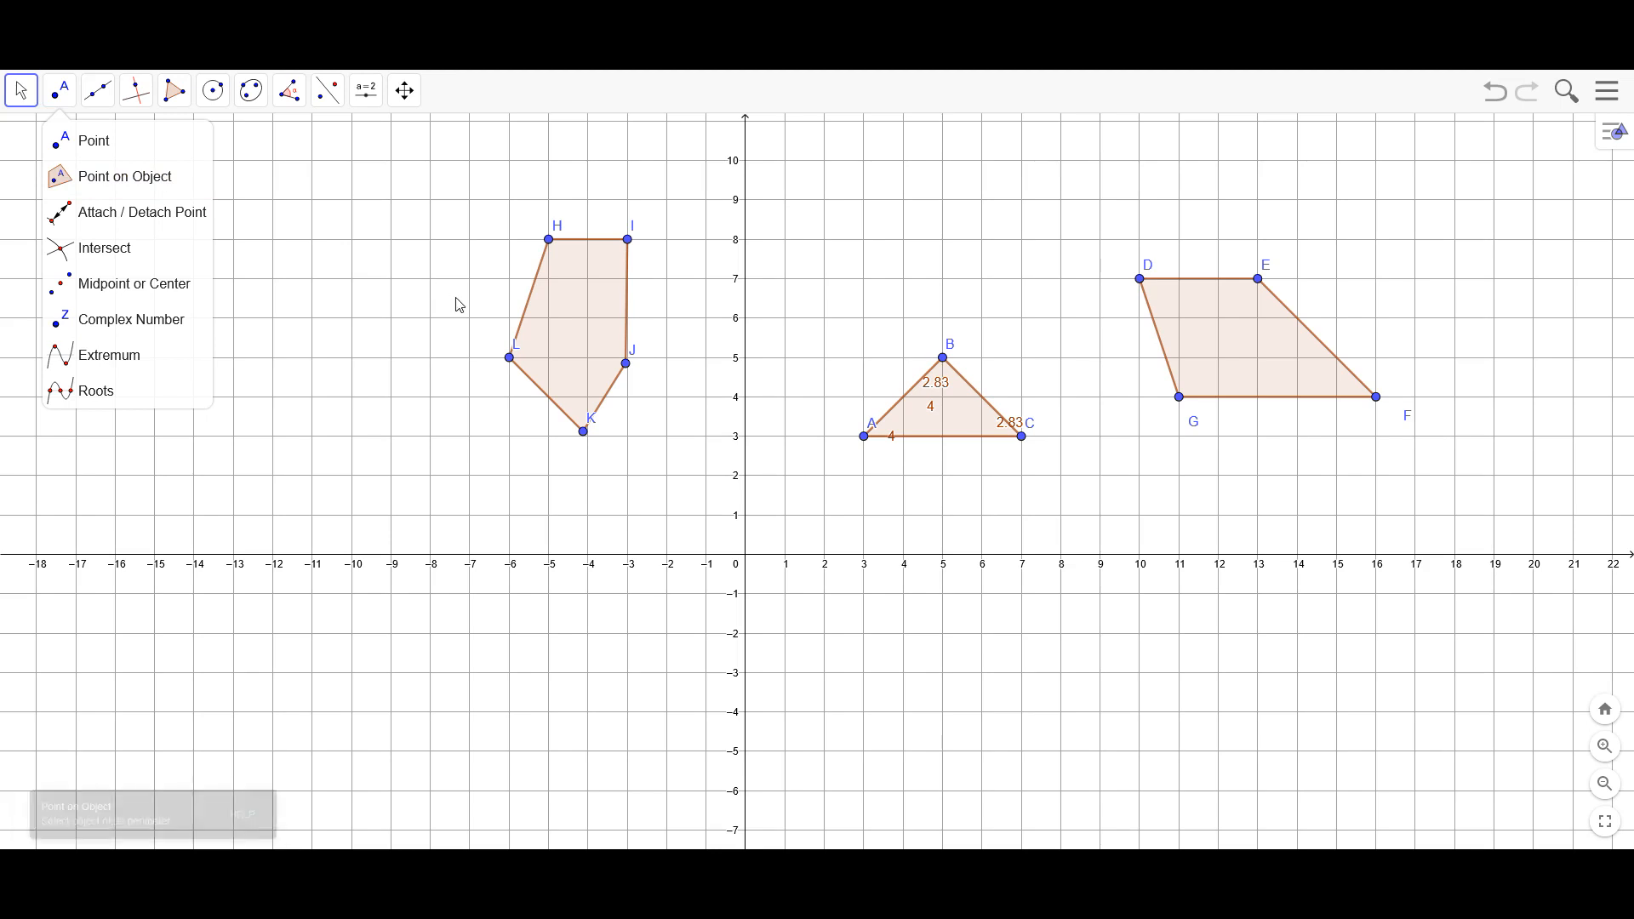
pyautogui.moveTo(507, 361)
pyautogui.mouseDown()
pyautogui.moveTo(527, 367)
pyautogui.moveTo(494, 358)
pyautogui.moveTo(509, 359)
pyautogui.mouseUp()
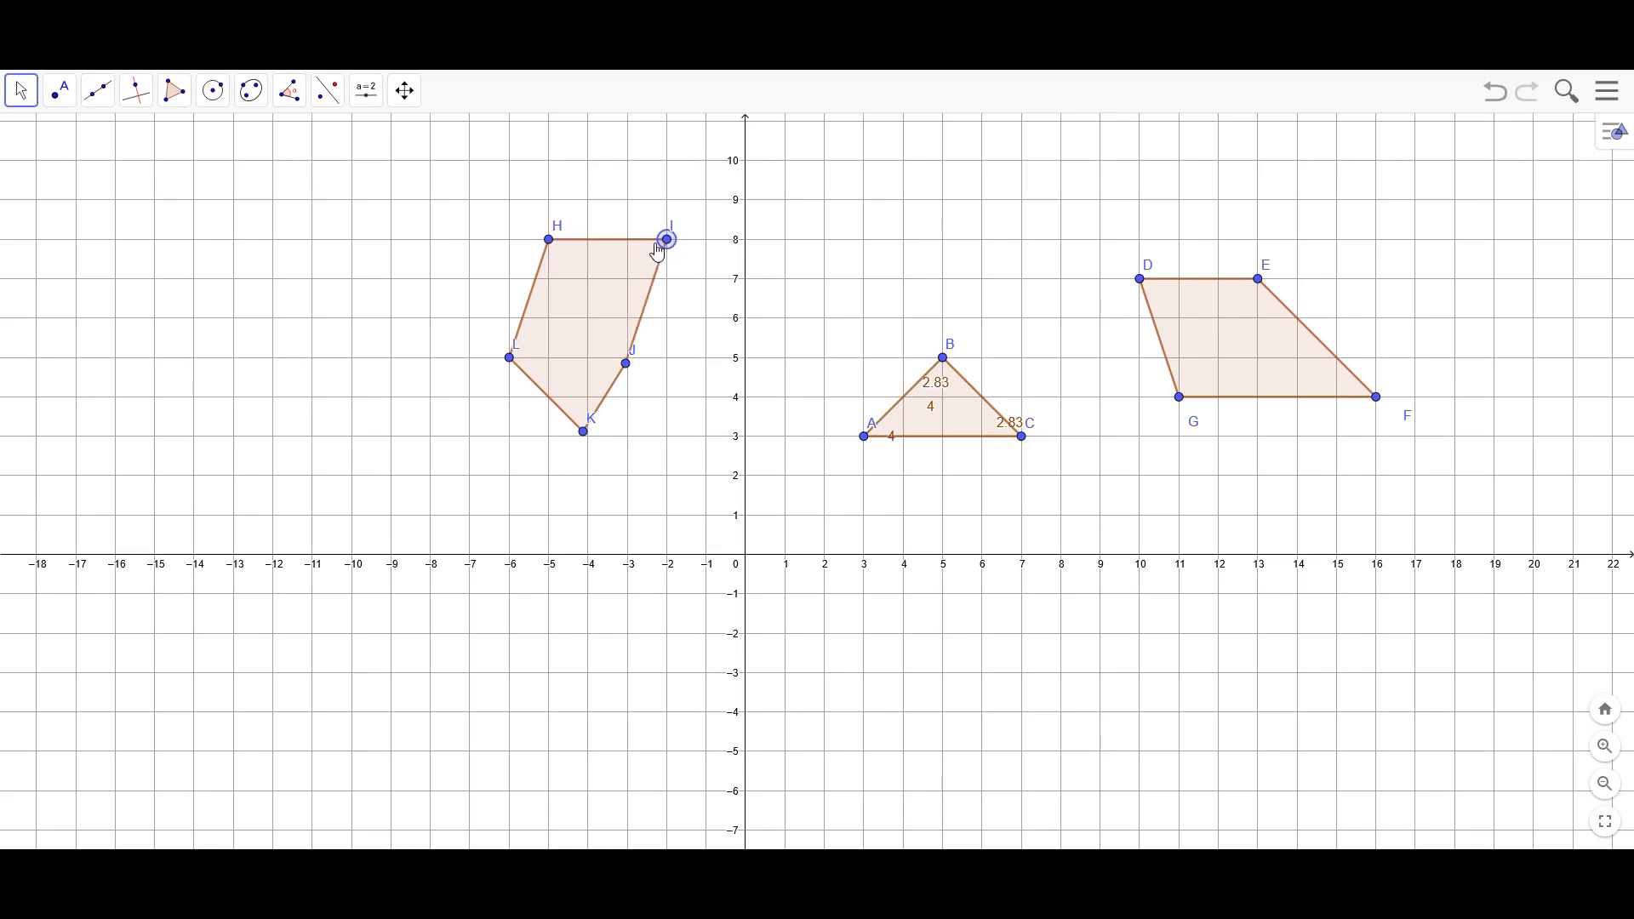
pyautogui.moveTo(625, 364); pyautogui.dragTo(628, 358)
pyautogui.click(686, 469)
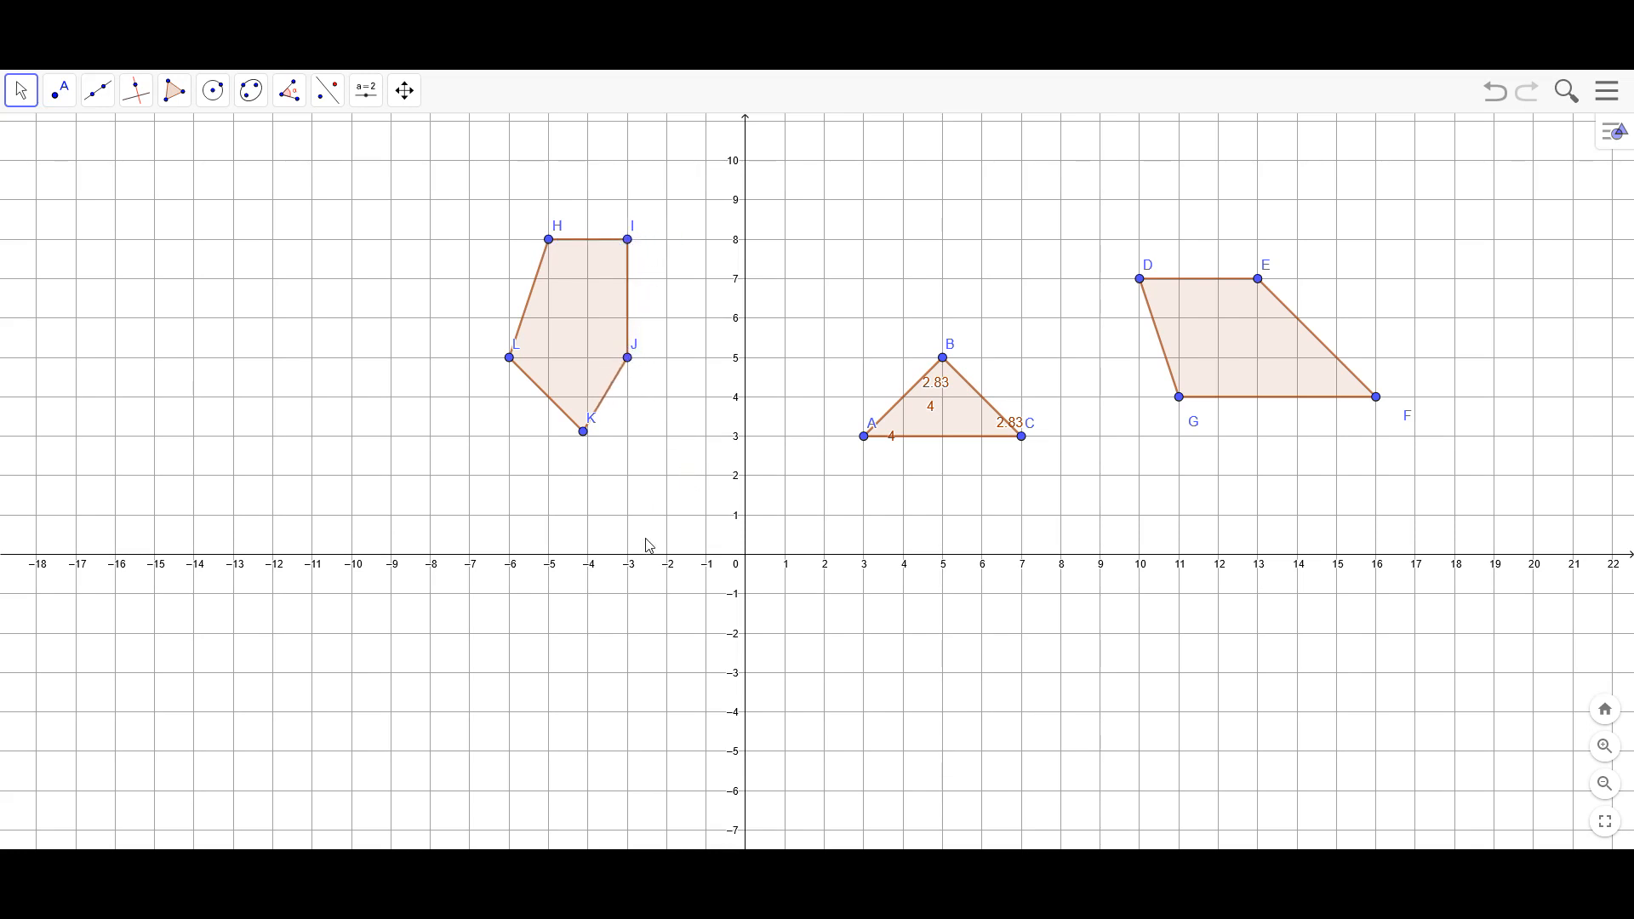